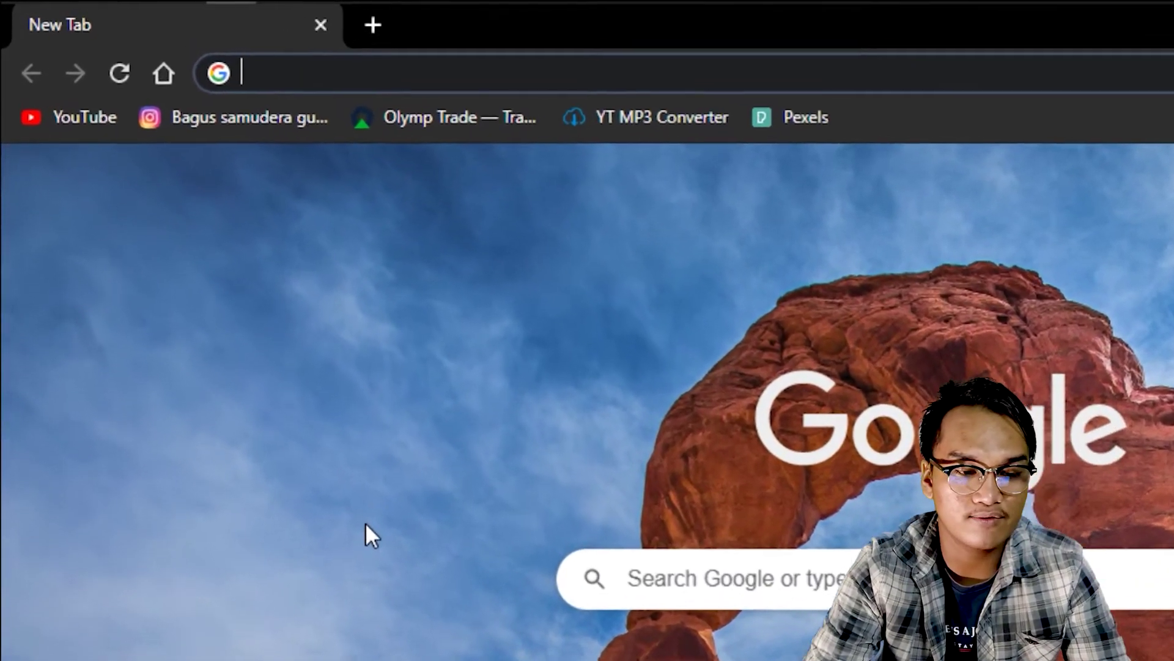
# Load freepik.com in the Chrome address bar.
pyautogui.write('freepik.com')
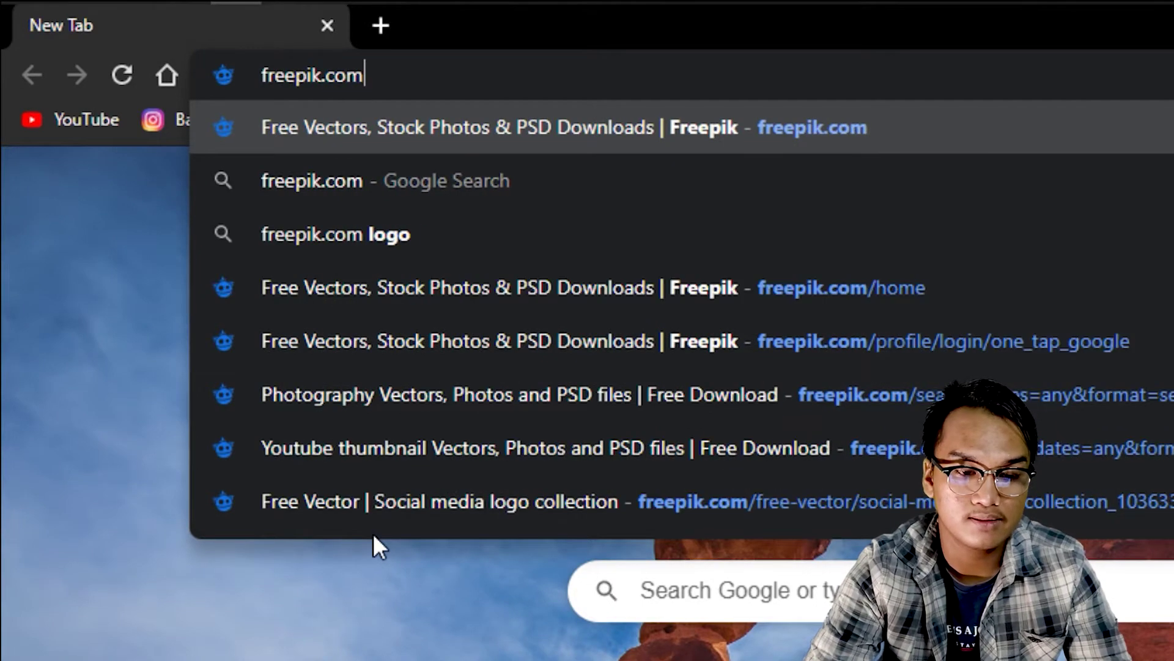
pyautogui.press('Return')
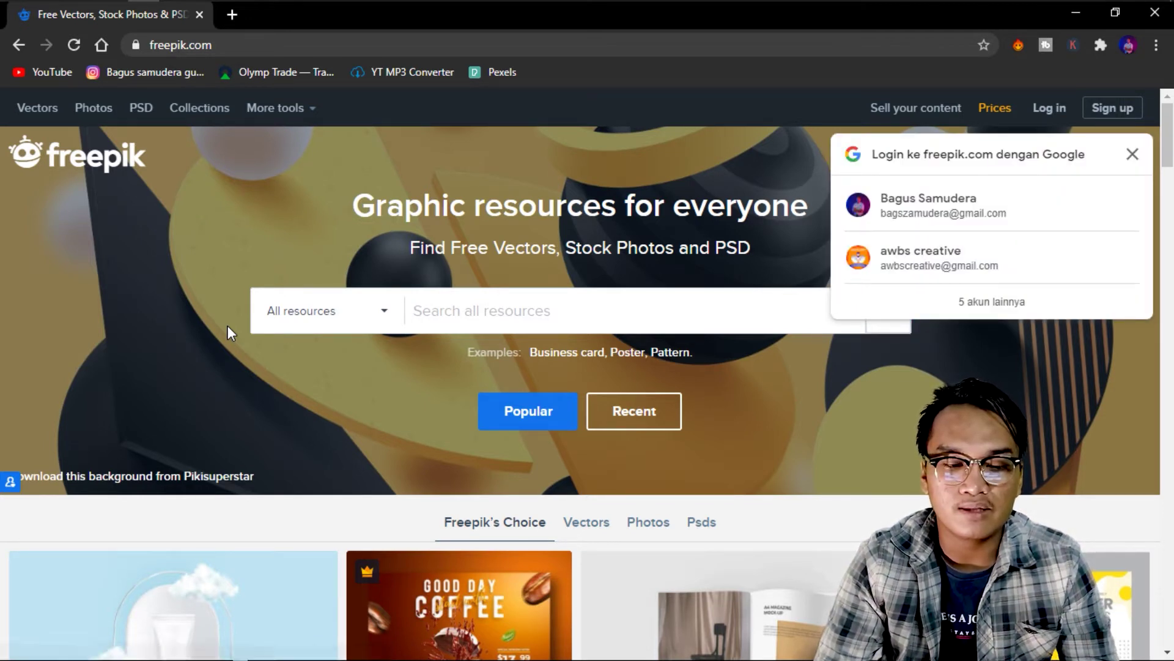
# Sign in to Freepik with the first Google account in the popup.
pyautogui.click(1043, 204)
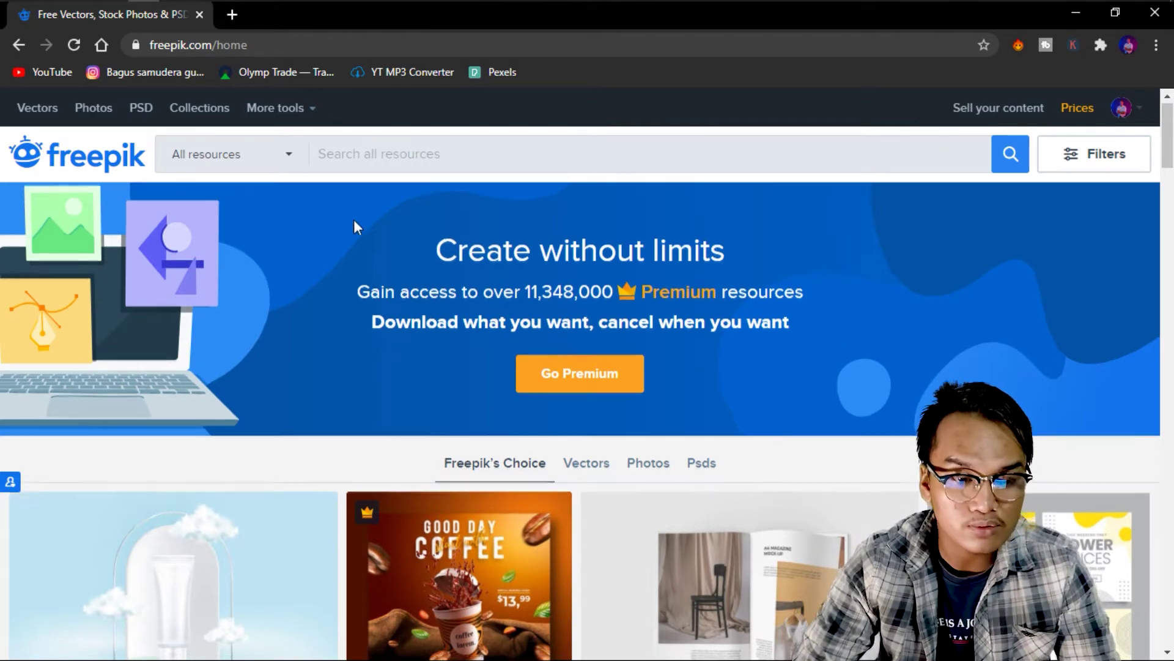
pyautogui.scroll(-2, 361, 217)
pyautogui.scroll(2, 377, 204)
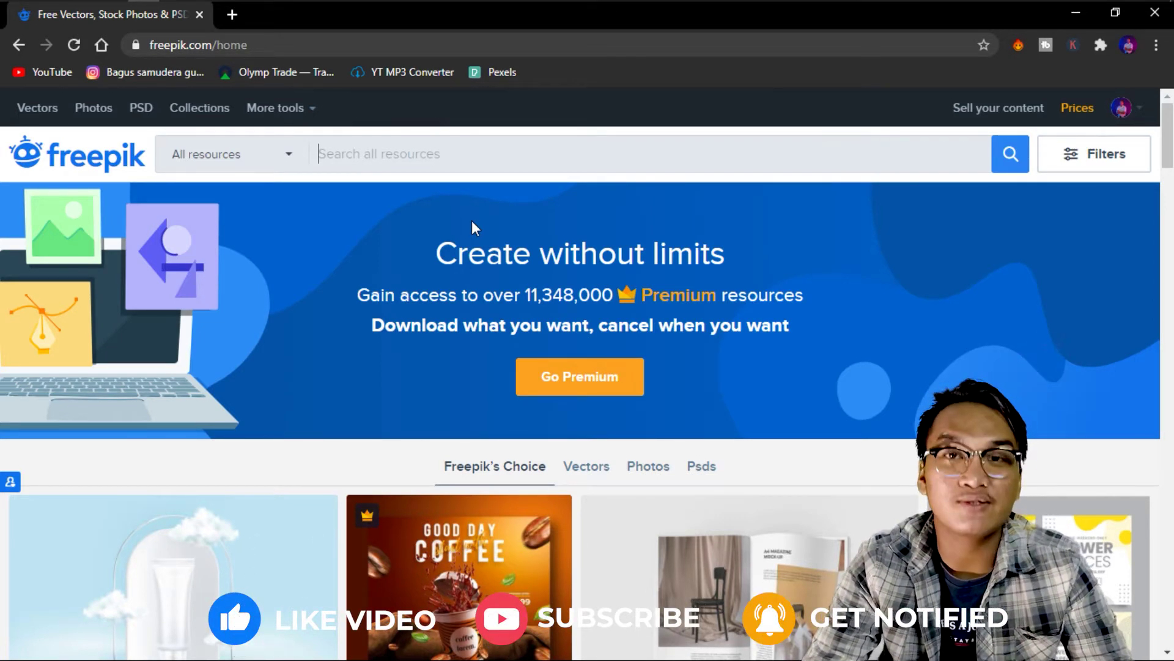
# Search Freepik for 'flyer'.
pyautogui.write('flyer')
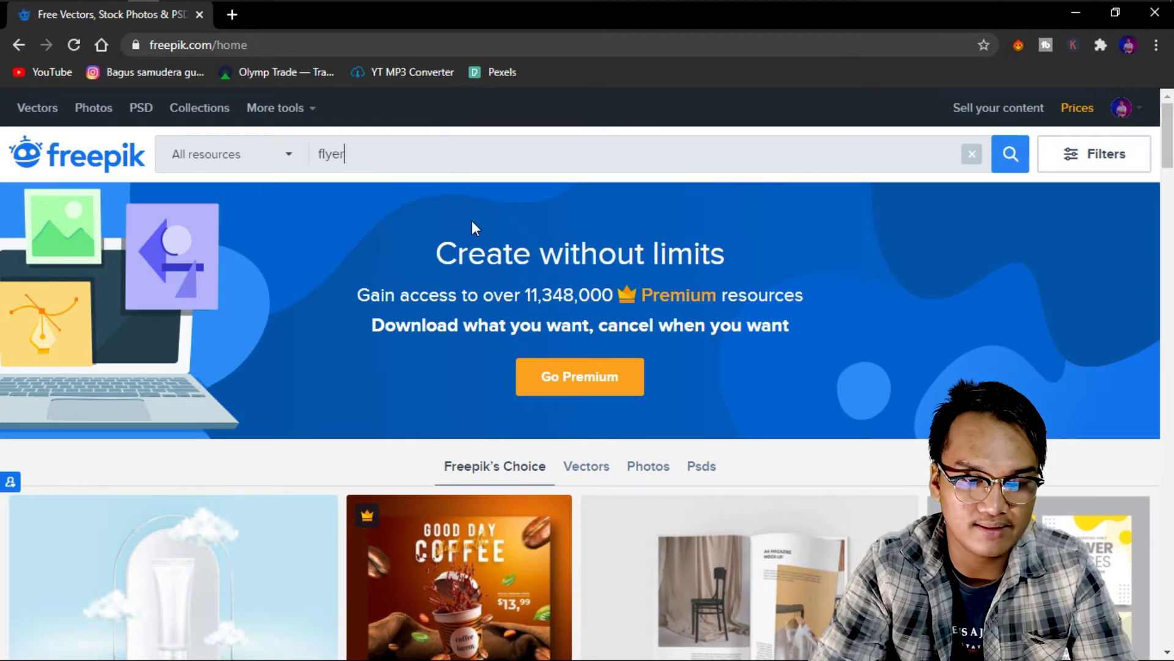
pyautogui.press('Return')
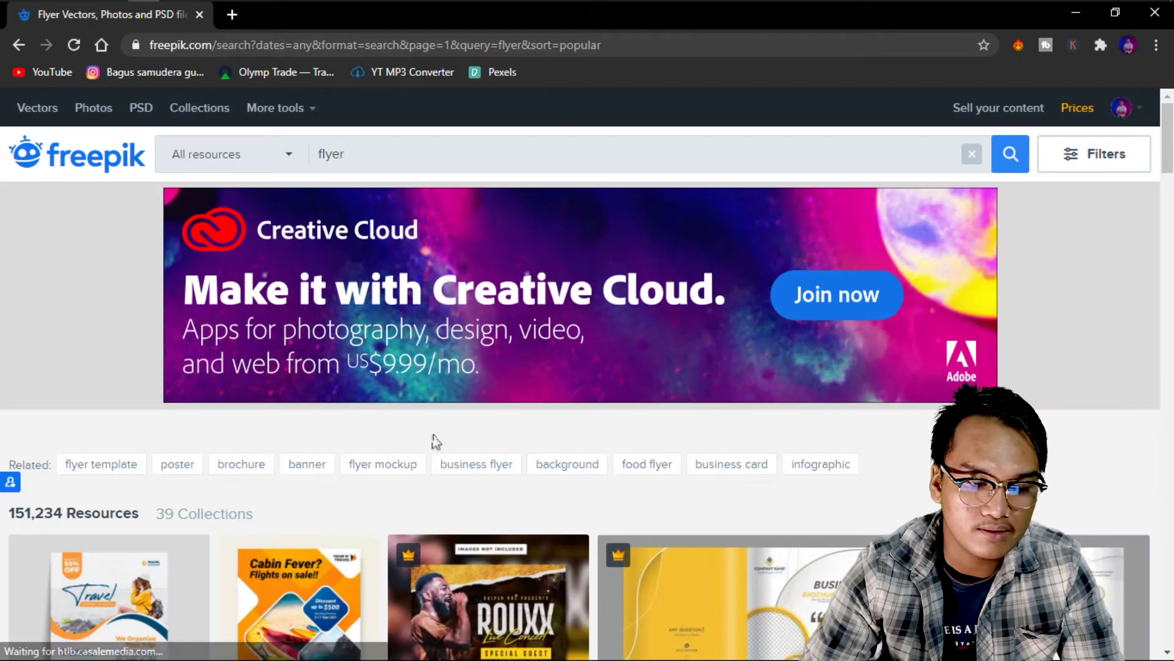
pyautogui.scroll(-3, 428, 440)
pyautogui.scroll(3, 428, 257)
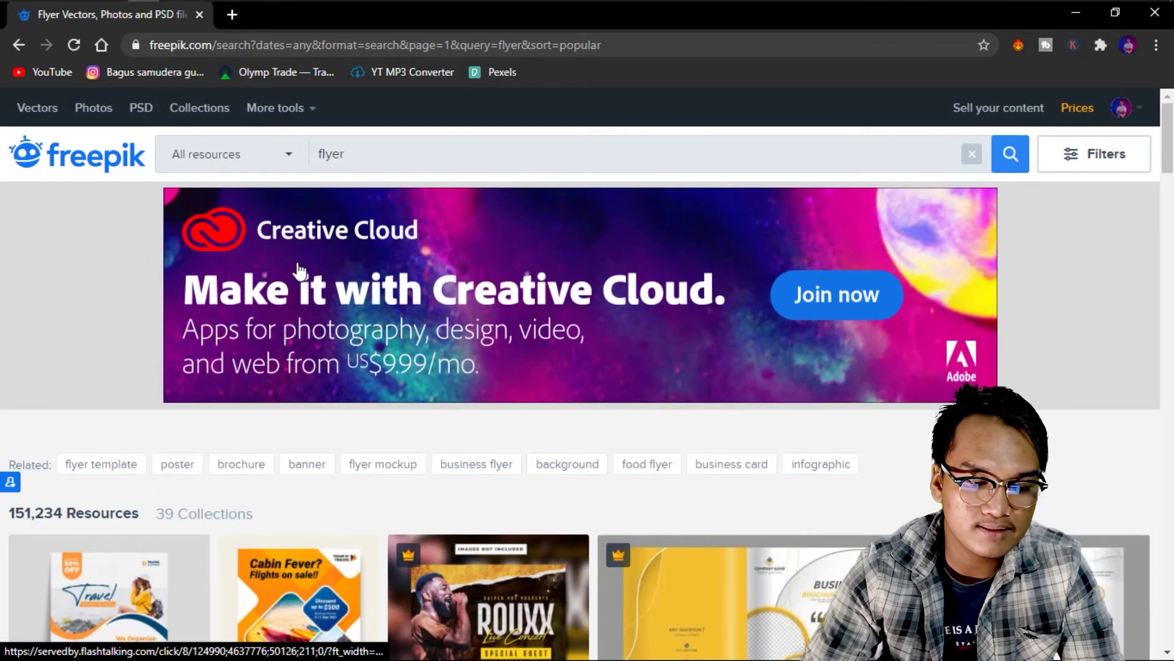
pyautogui.scroll(-2, 132, 445)
pyautogui.moveTo(10, 343); pyautogui.dragTo(66, 350)
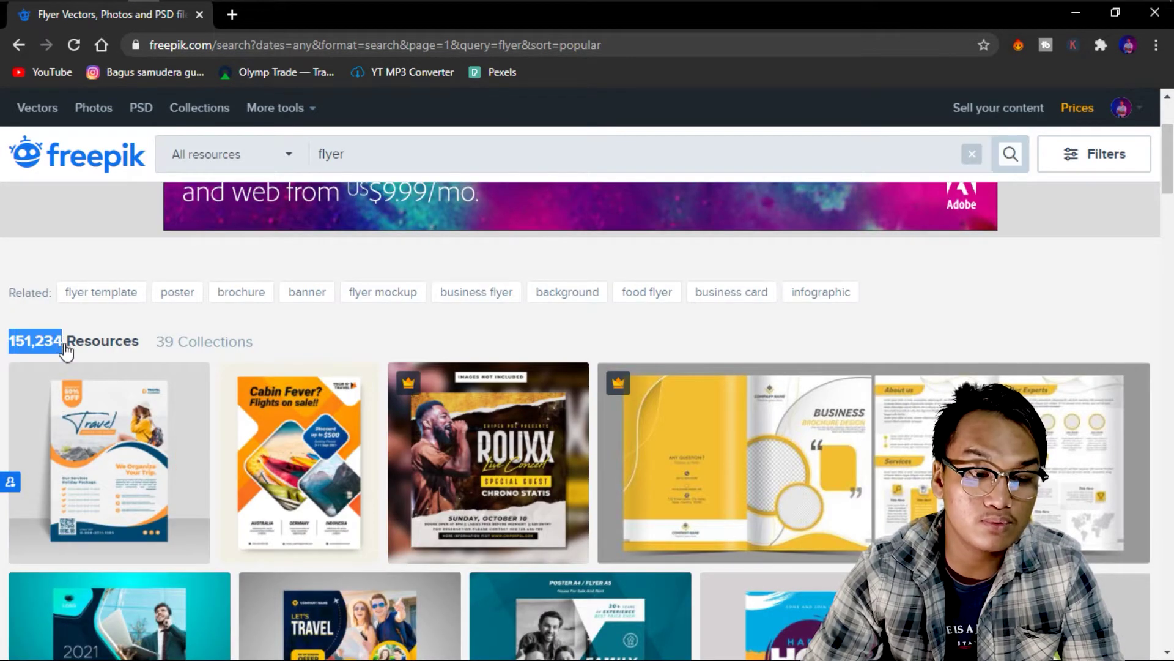
pyautogui.click(184, 342)
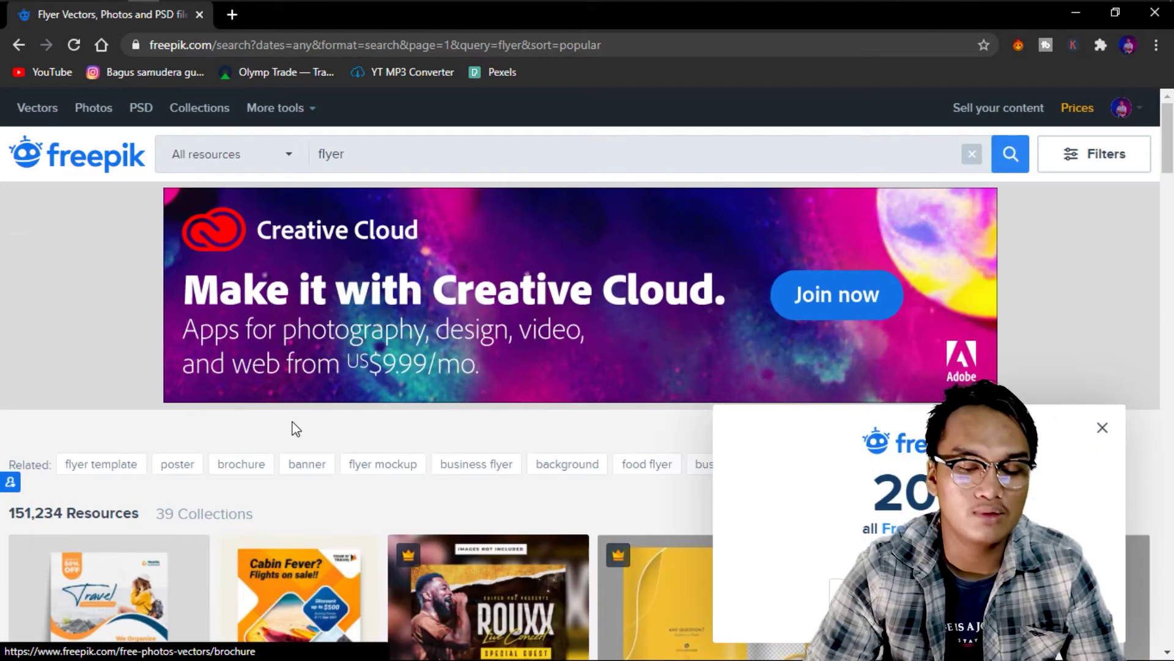
# Scroll through the 151,234 flyer results to browse the designs.
pyautogui.scroll(-5, 292, 428)
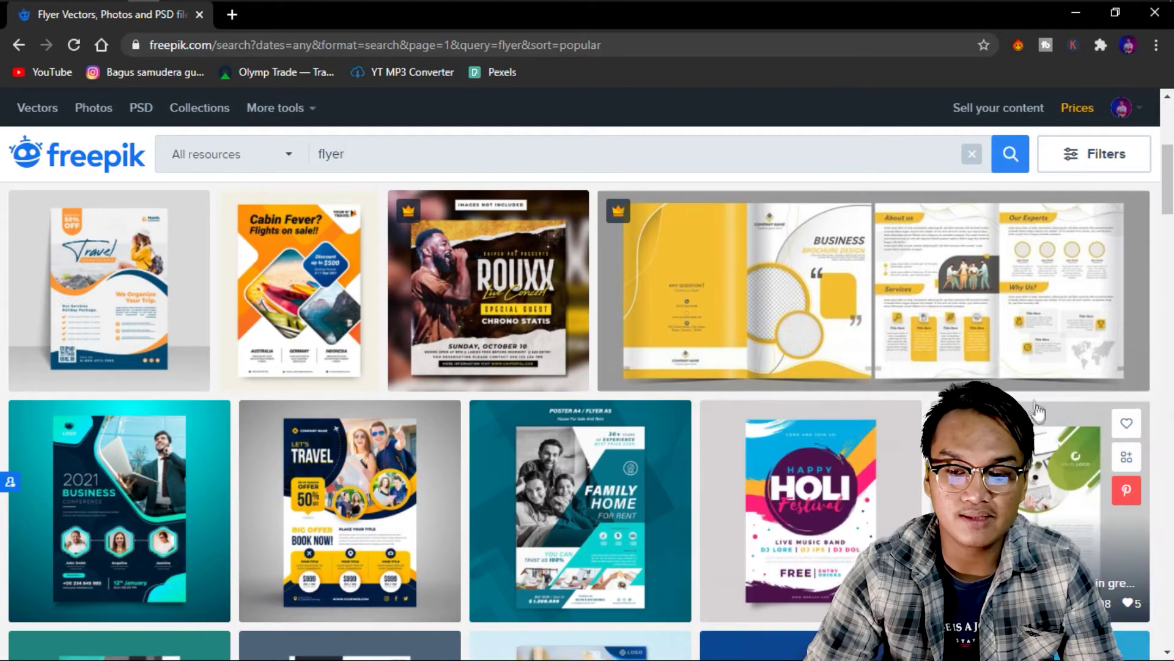
pyautogui.scroll(5, 1038, 413)
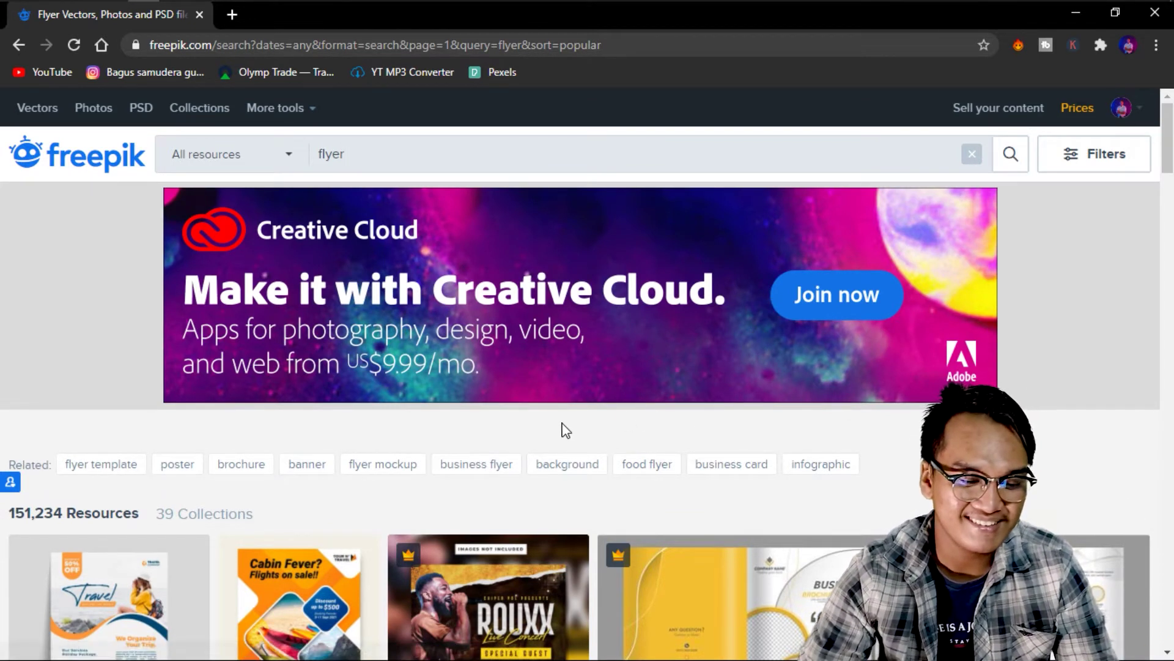
pyautogui.scroll(-8, 562, 429)
pyautogui.scroll(5, 511, 384)
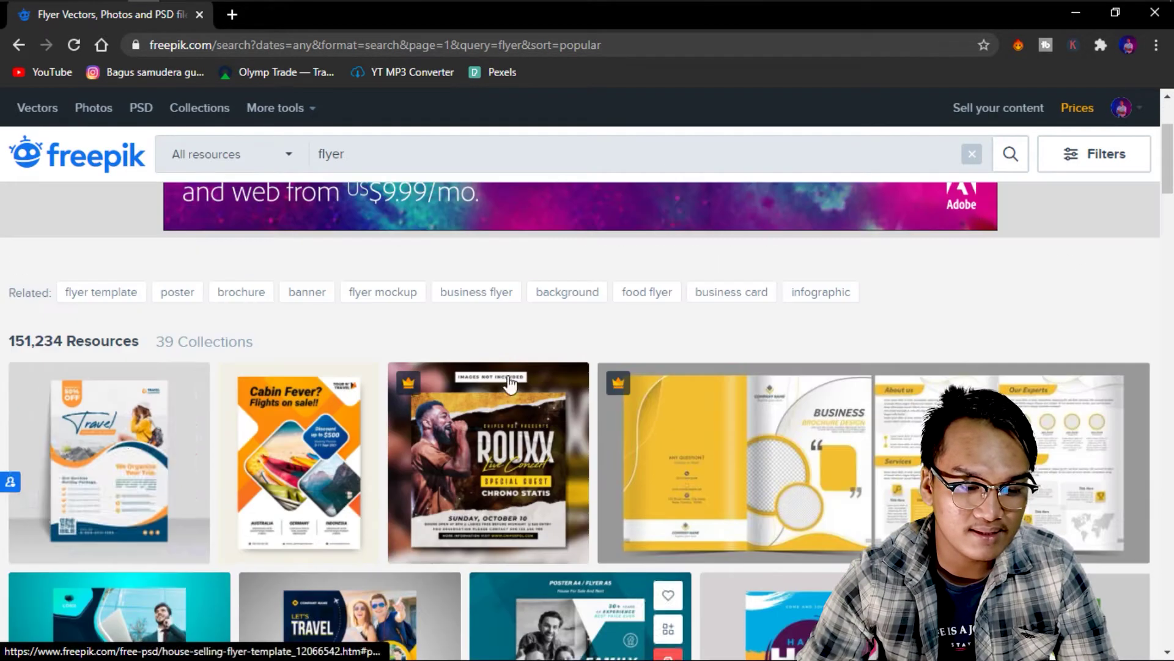
pyautogui.moveTo(131, 421)
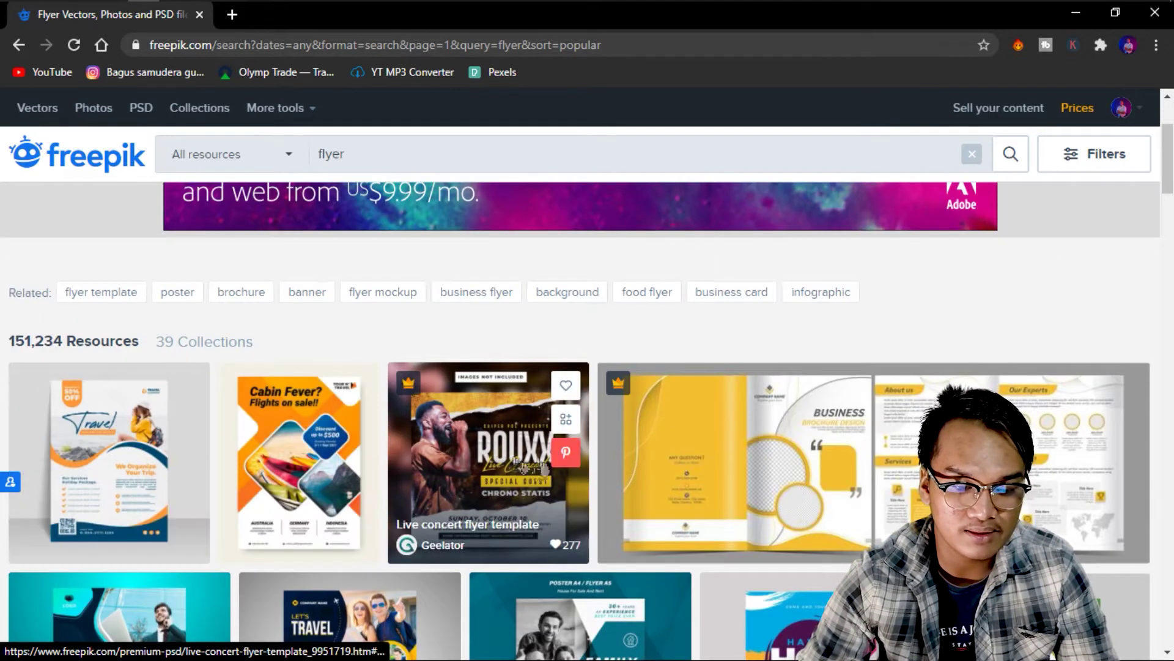
pyautogui.scroll(-3, 710, 466)
pyautogui.scroll(-3, 709, 466)
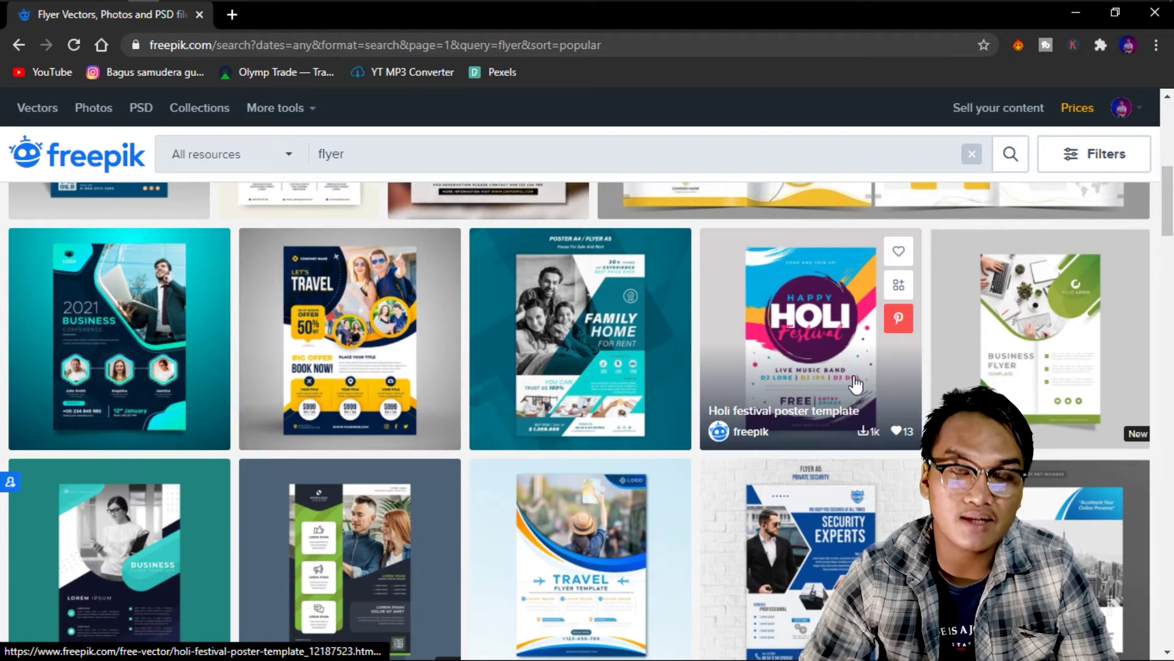
pyautogui.scroll(-6, 855, 384)
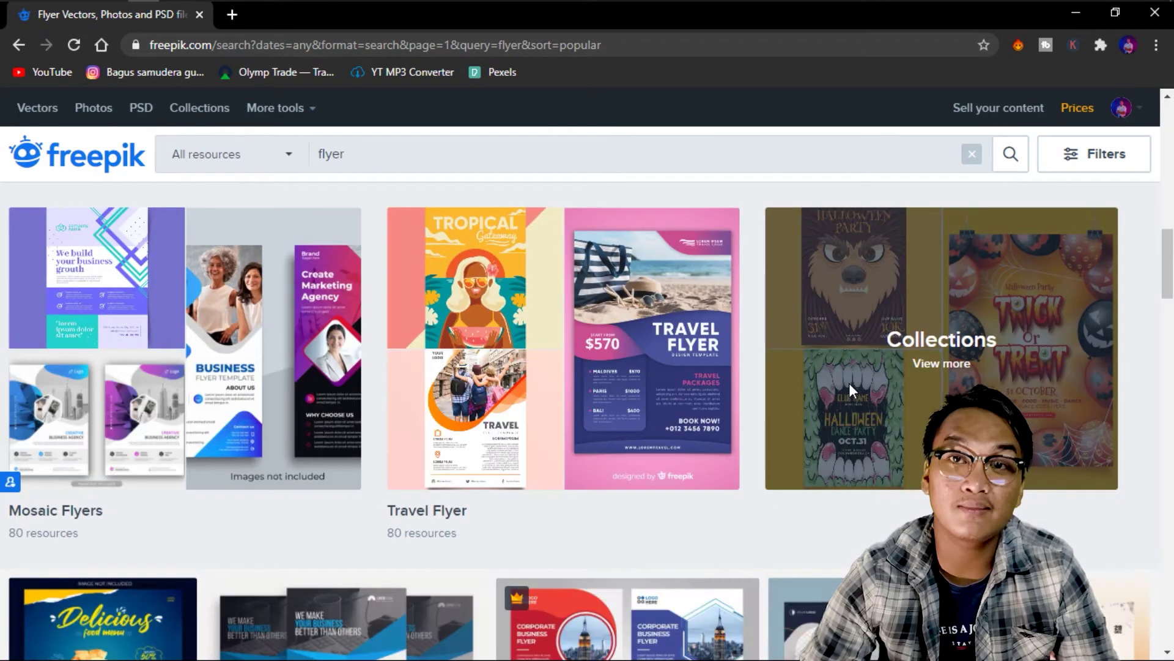
pyautogui.scroll(3, 849, 383)
pyautogui.scroll(-9, 849, 383)
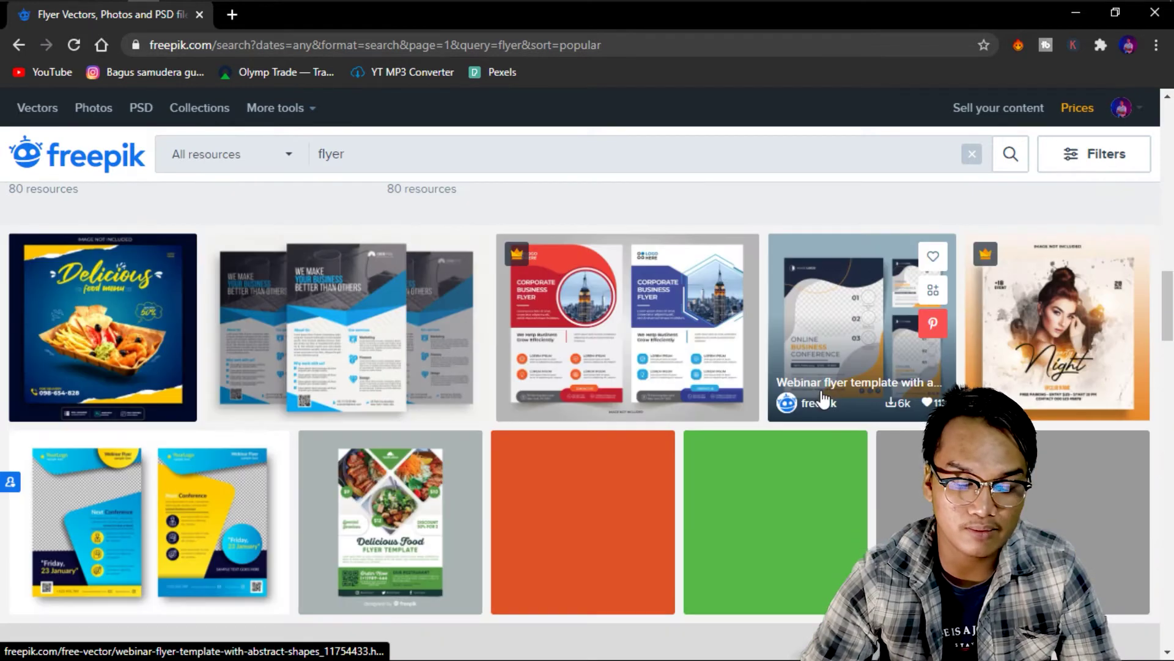
pyautogui.scroll(-10, 582, 425)
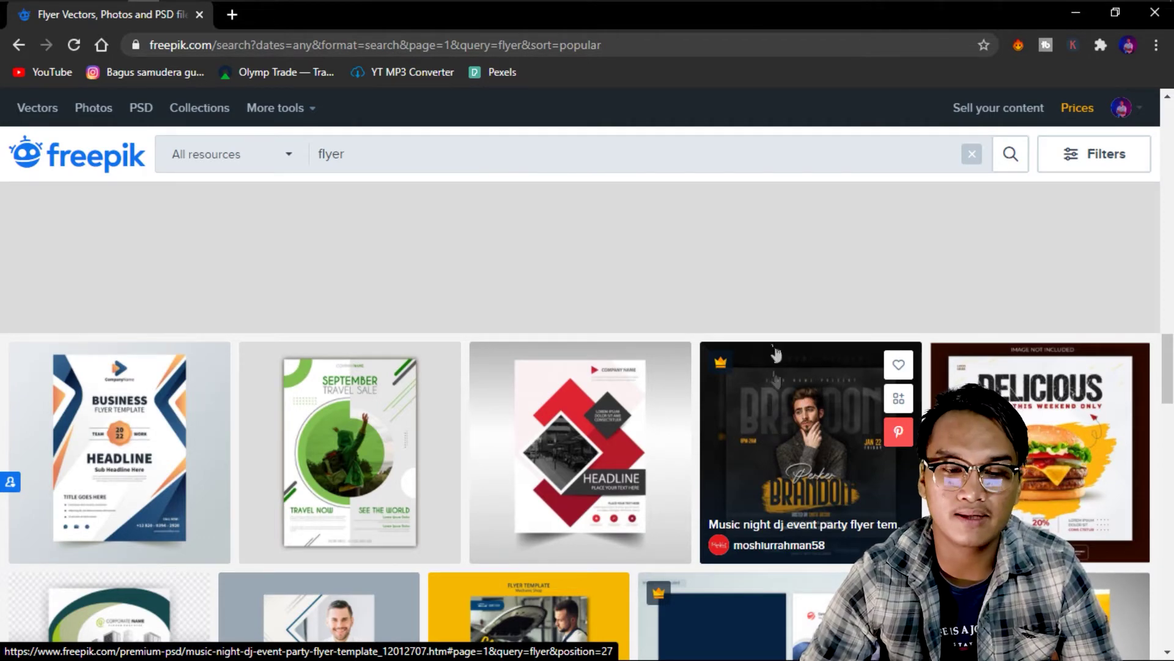
pyautogui.scroll(10, 767, 330)
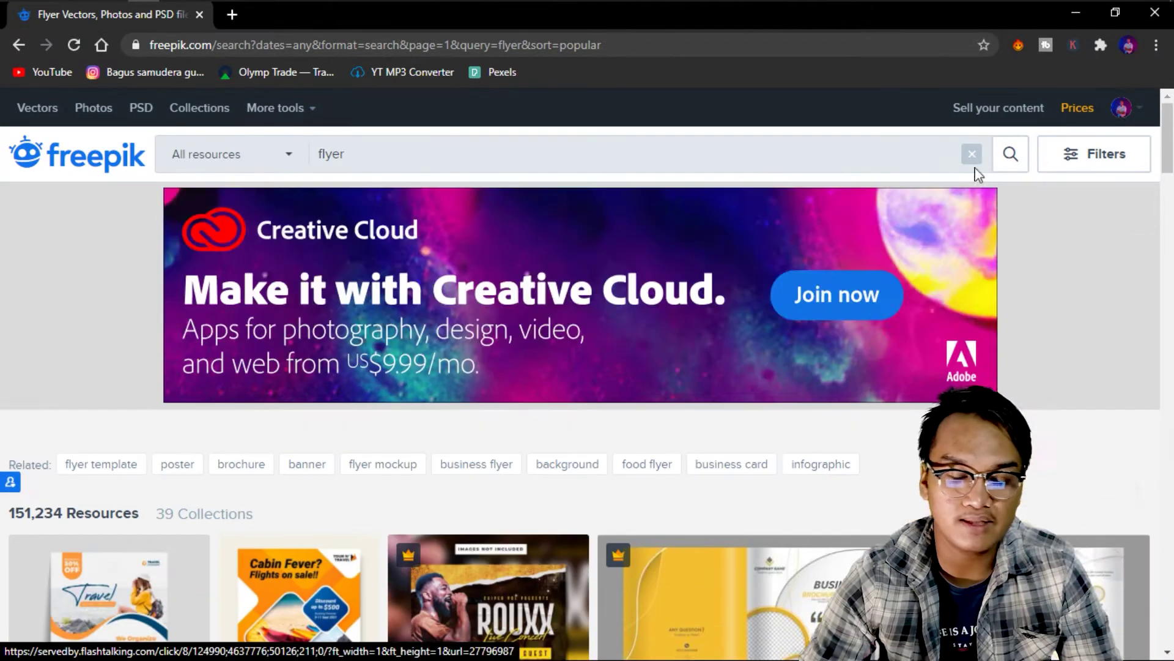
pyautogui.scroll(-10, 159, 386)
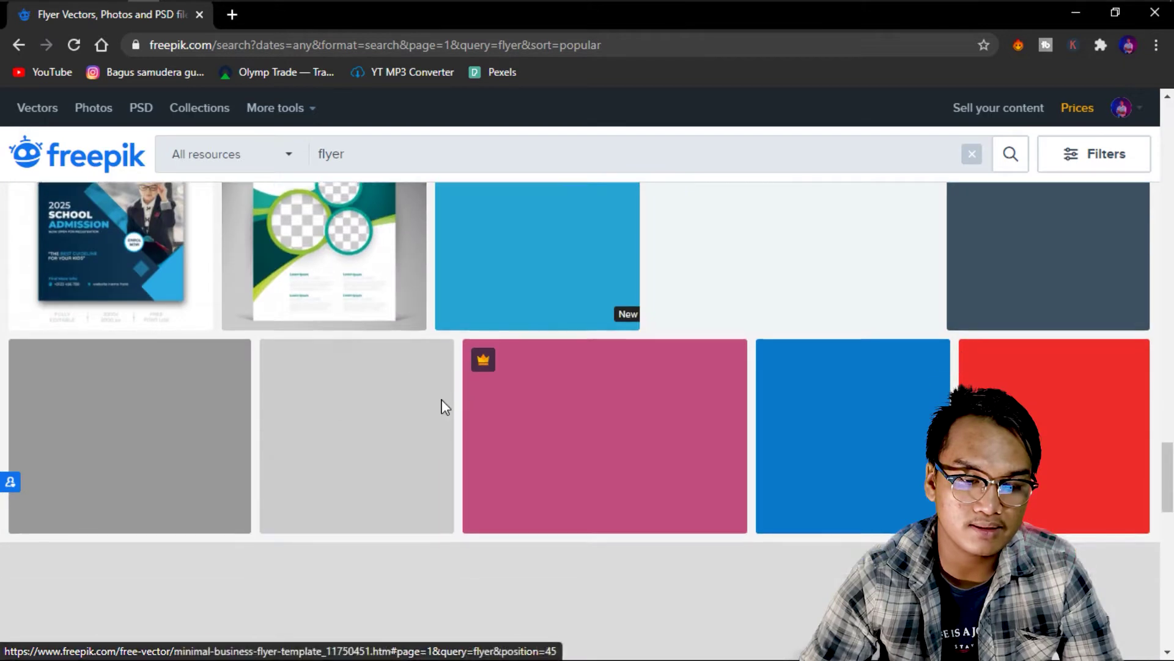
pyautogui.scroll(-5, 486, 318)
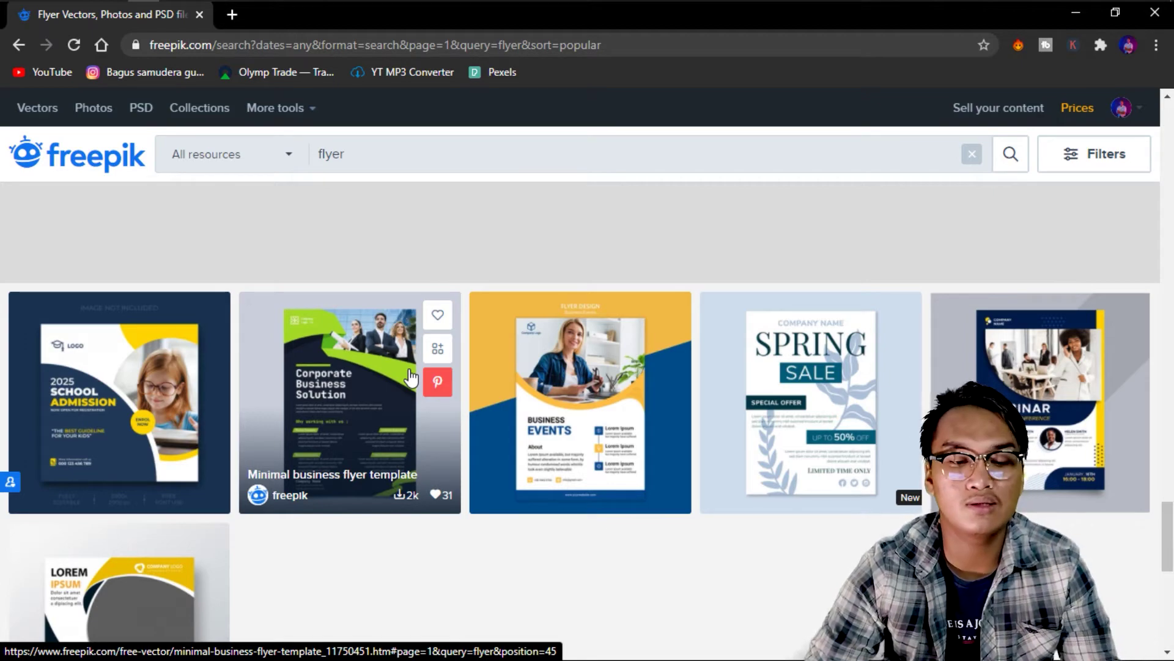
pyautogui.scroll(15, 410, 375)
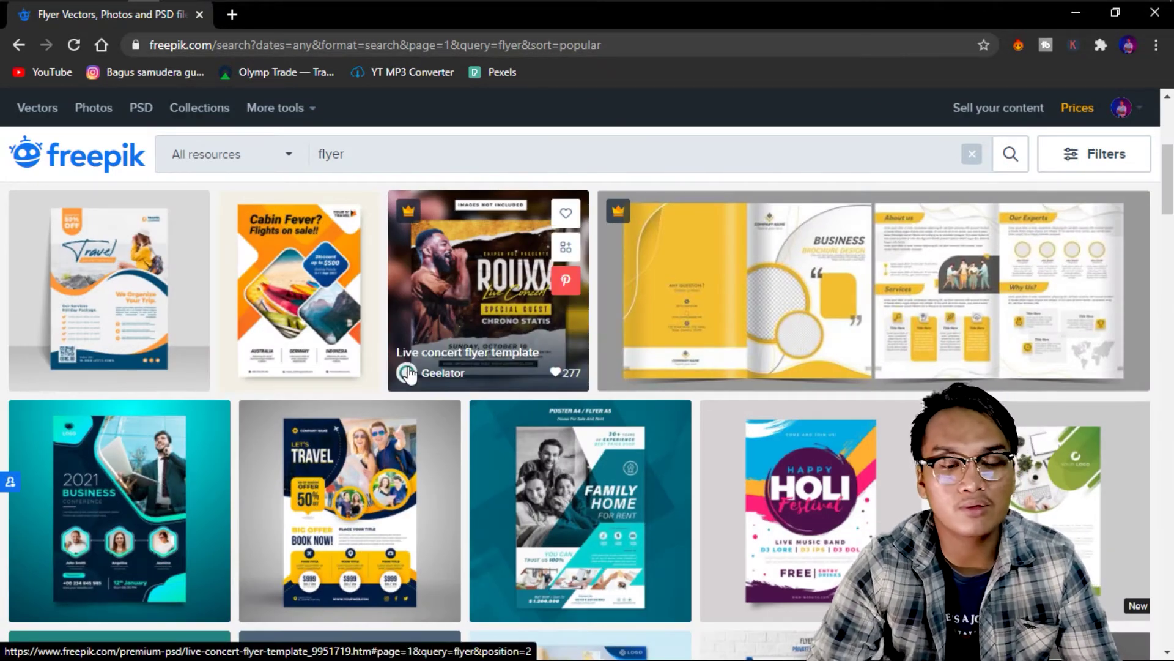
pyautogui.scroll(5, 409, 375)
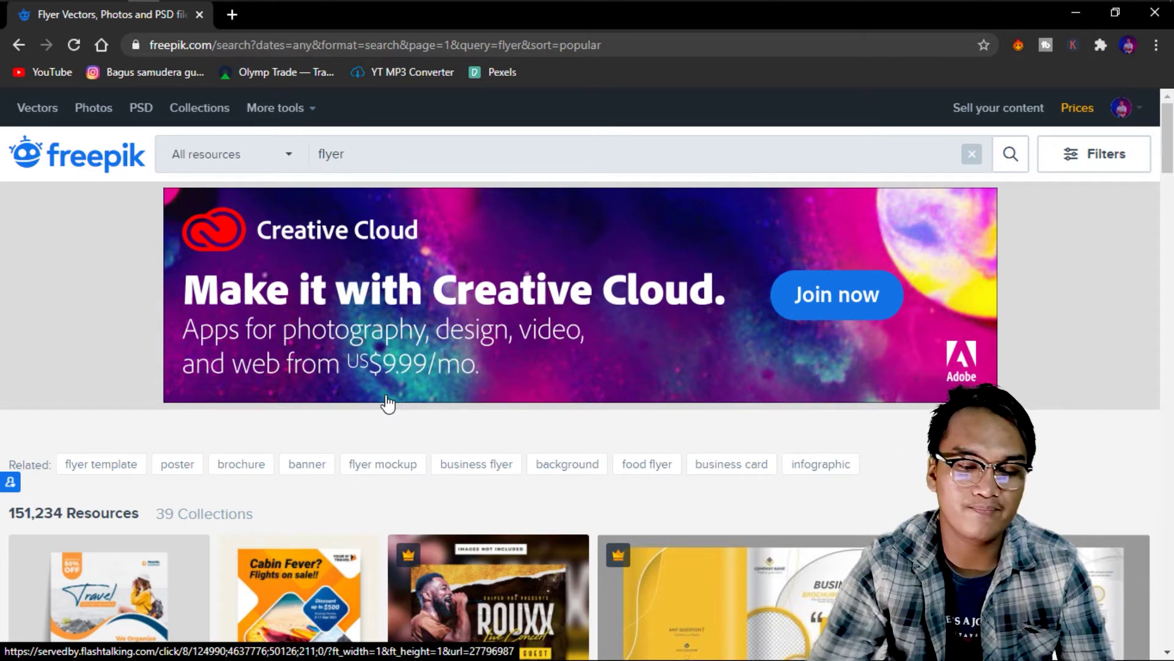
pyautogui.scroll(-5, 388, 403)
pyautogui.scroll(5, 299, 294)
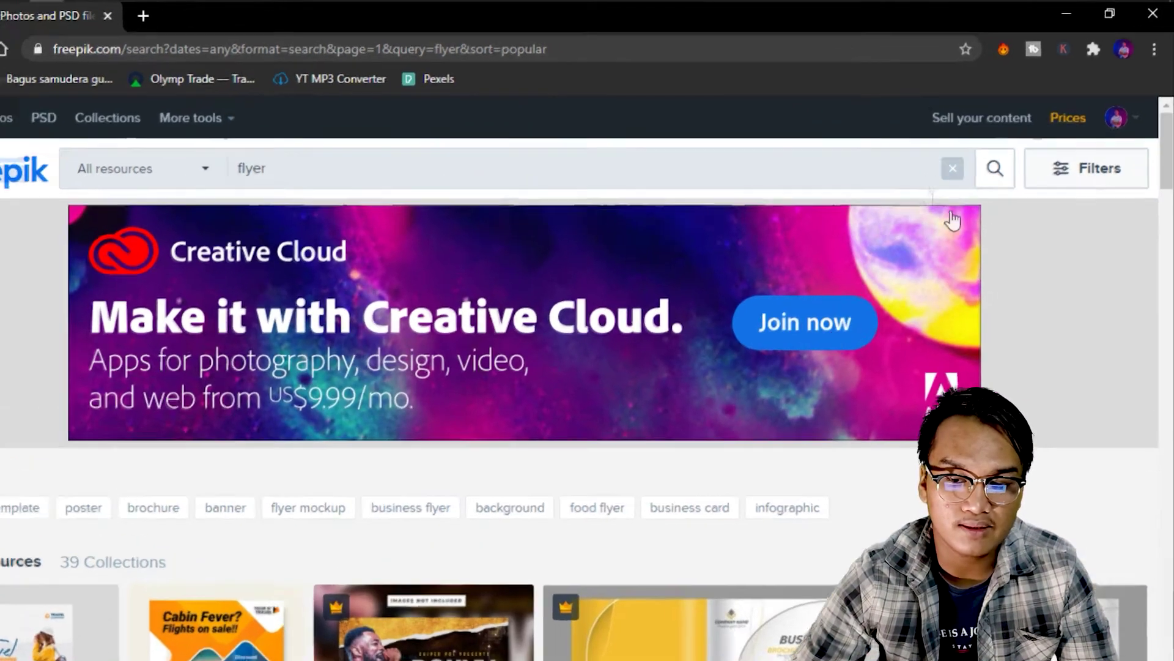
# Filter the flyer results to free PSD files only.
pyautogui.click(1087, 169)
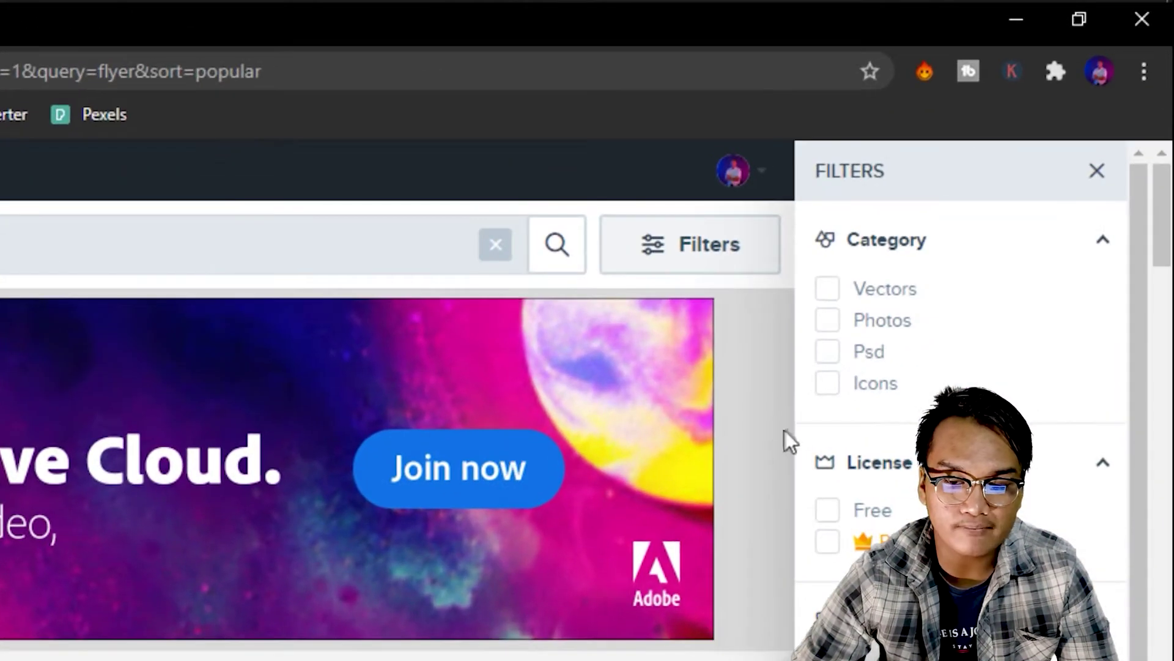
pyautogui.click(829, 354)
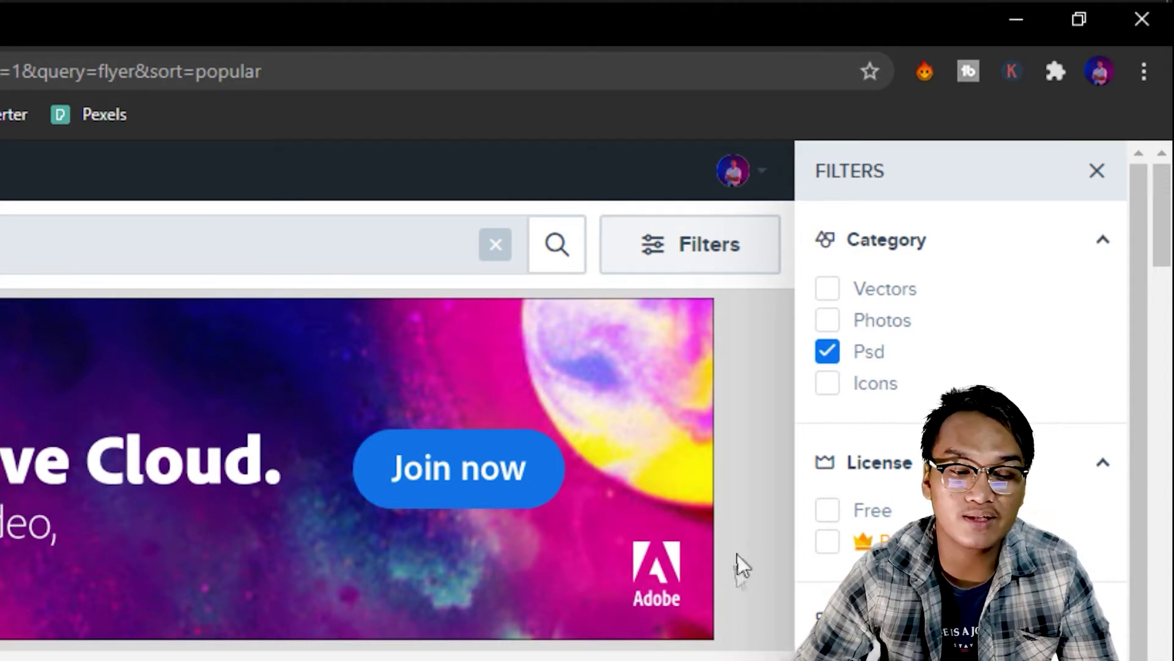
pyautogui.click(832, 512)
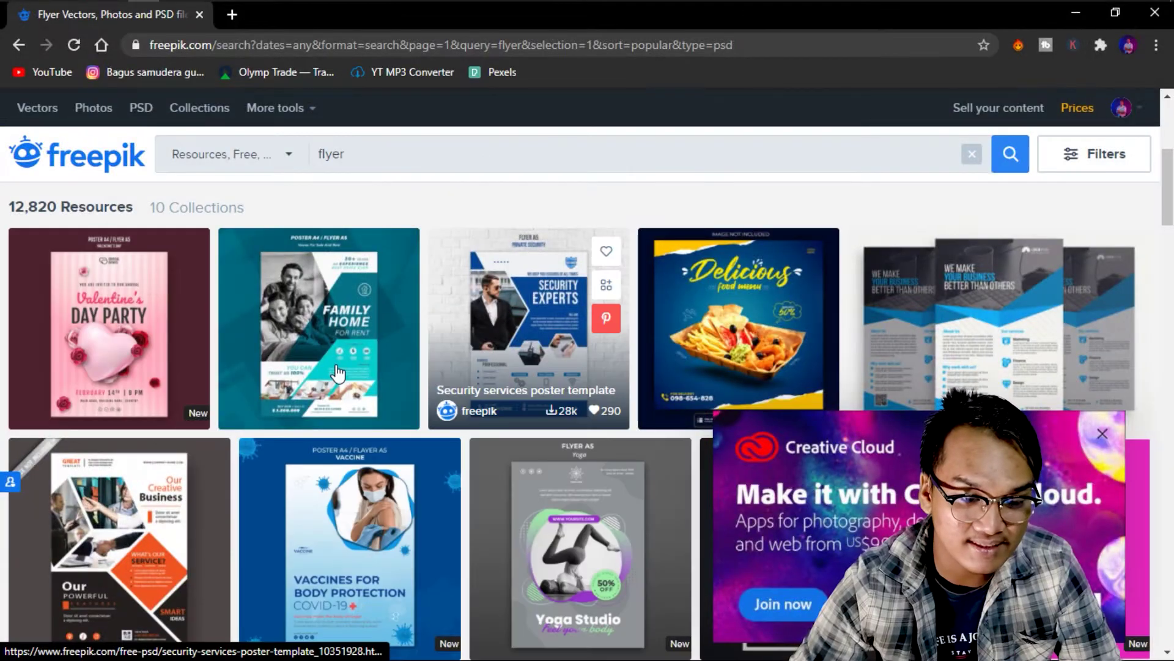
# Close the covering advertisement and scroll further down the free PSD results.
pyautogui.scroll(-5, 550, 342)
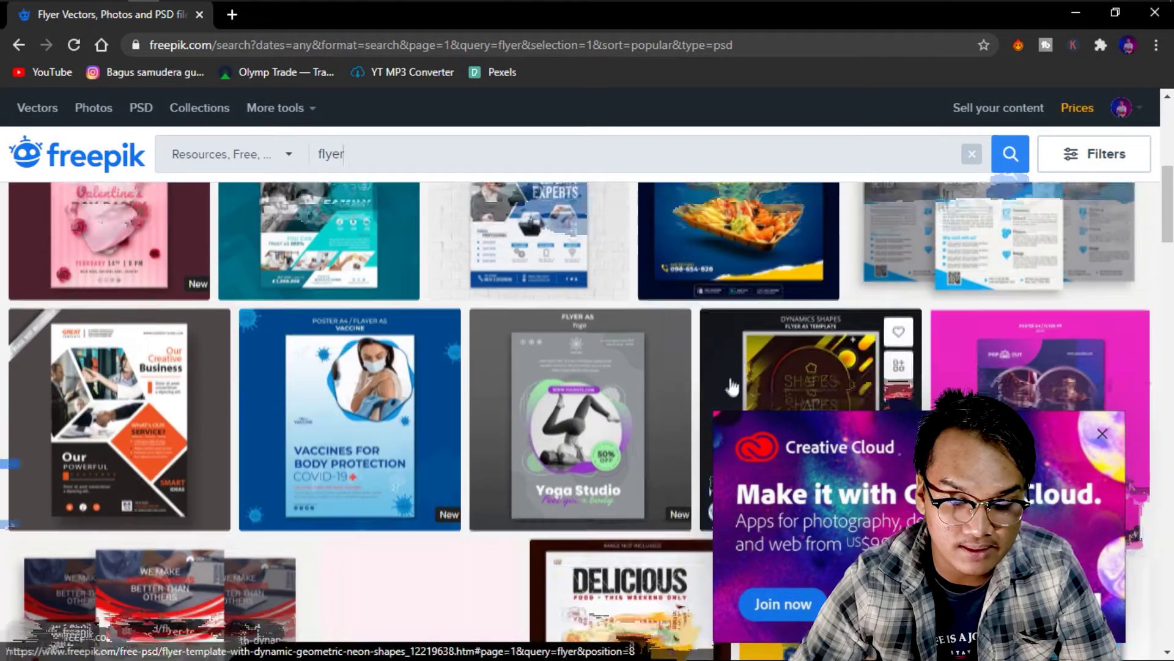
pyautogui.scroll(-3, 411, 354)
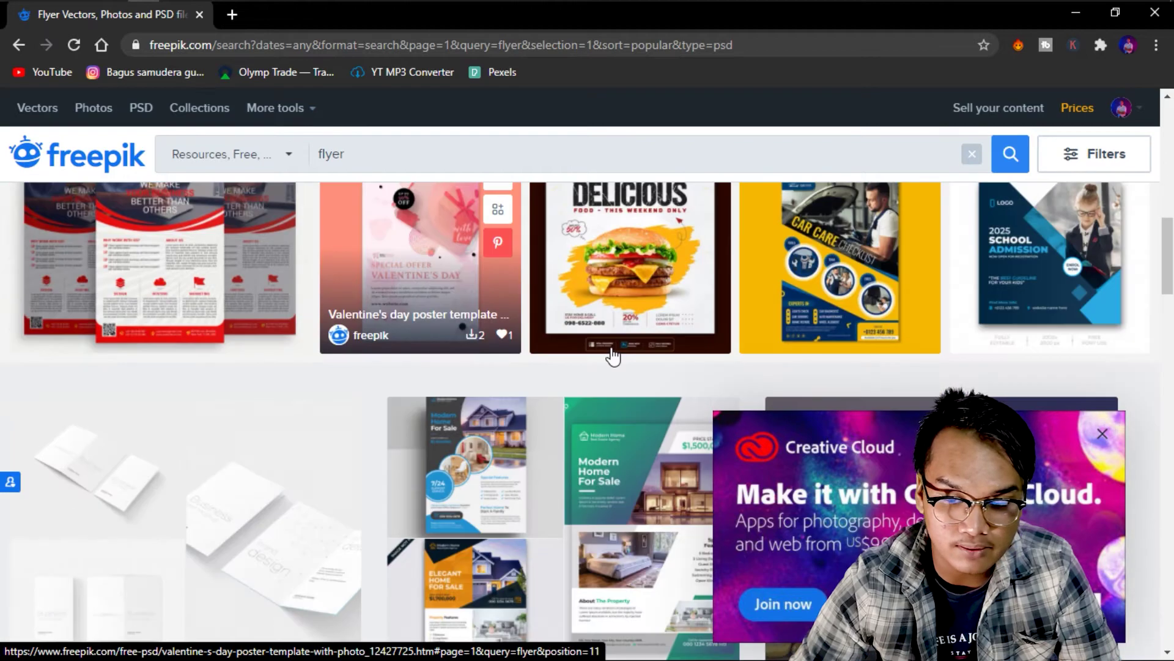
pyautogui.click(1100, 435)
pyautogui.scroll(-8, 718, 385)
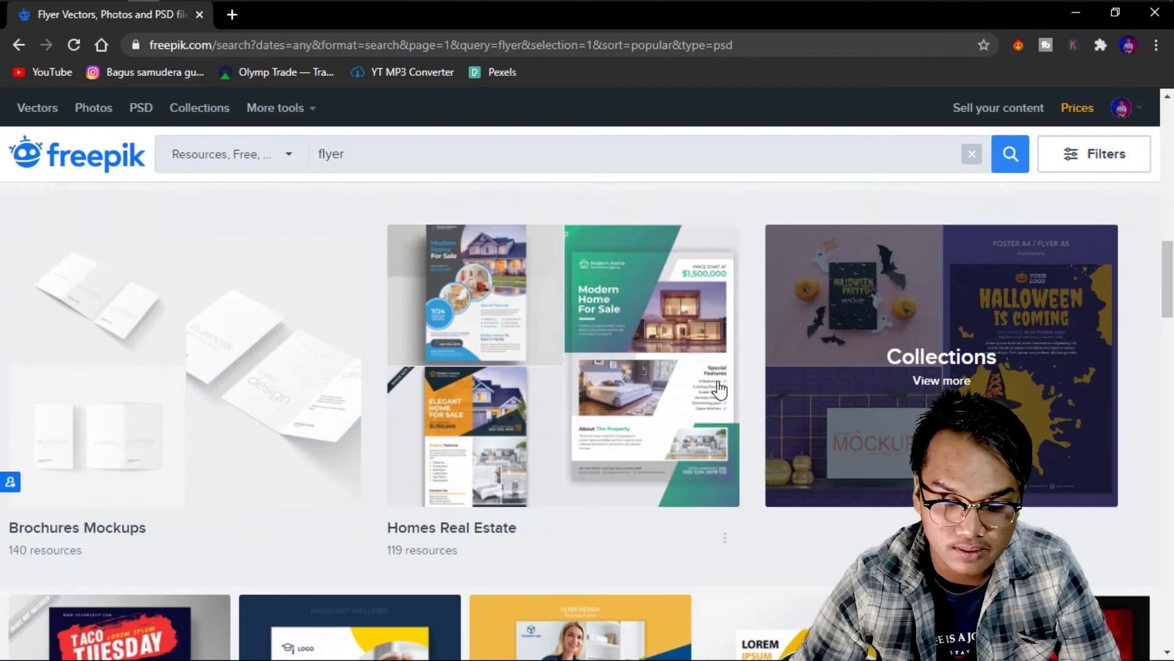
pyautogui.scroll(-4, 718, 387)
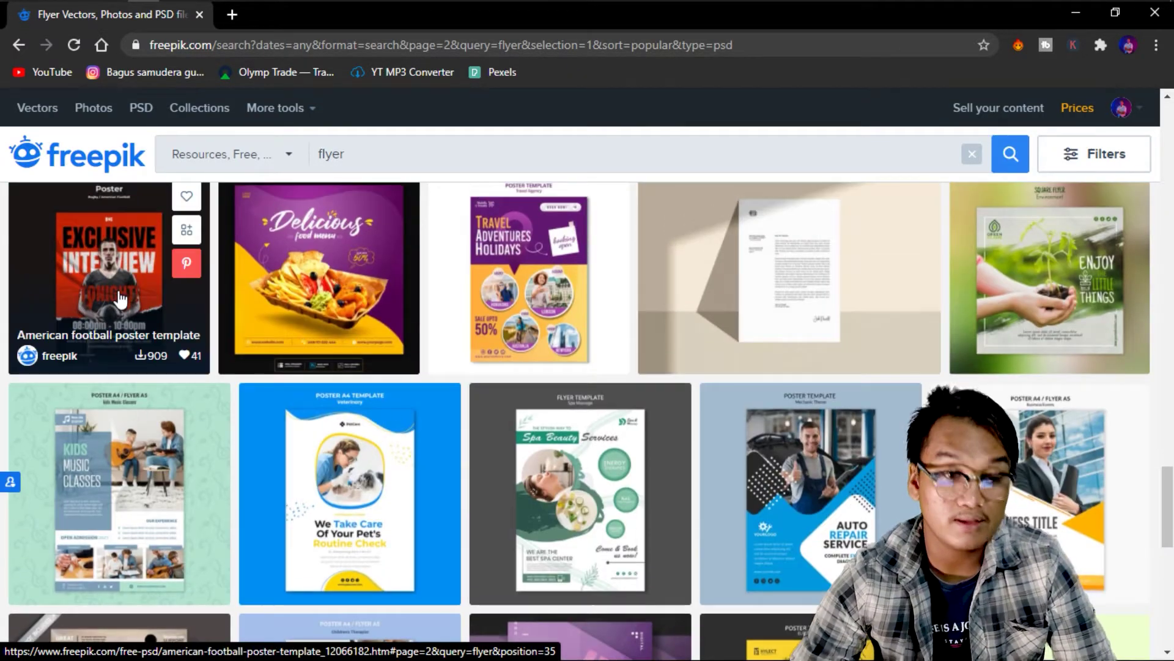
# Open the American football poster template and take the free download with attribution.
pyautogui.click(120, 299)
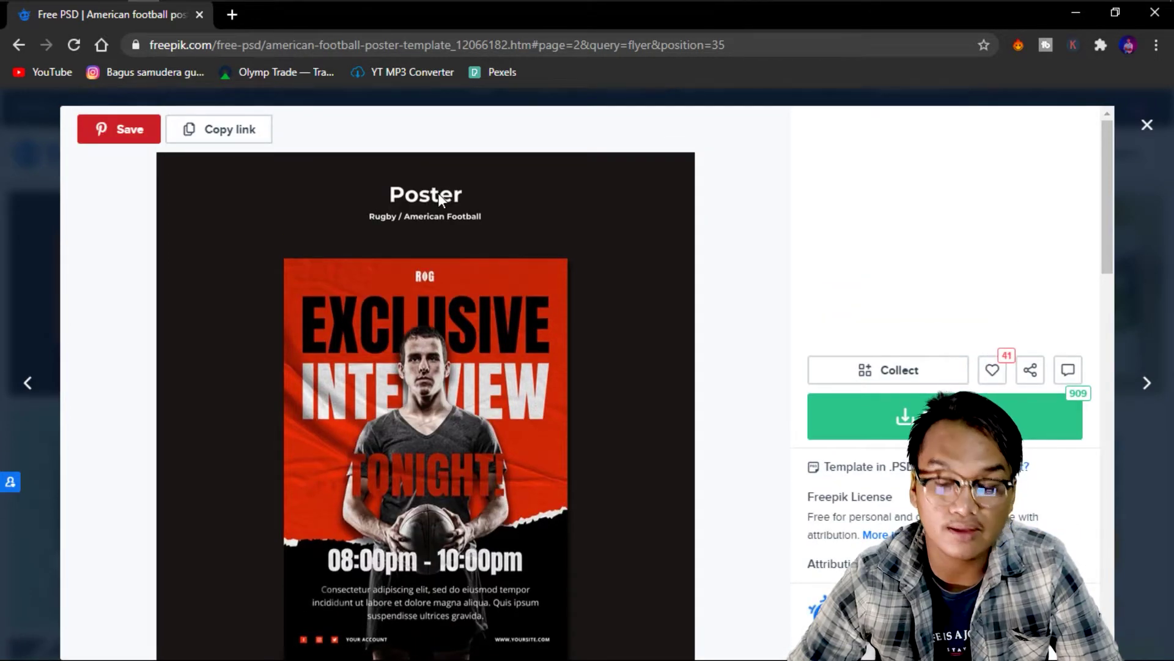
pyautogui.scroll(-3, 947, 241)
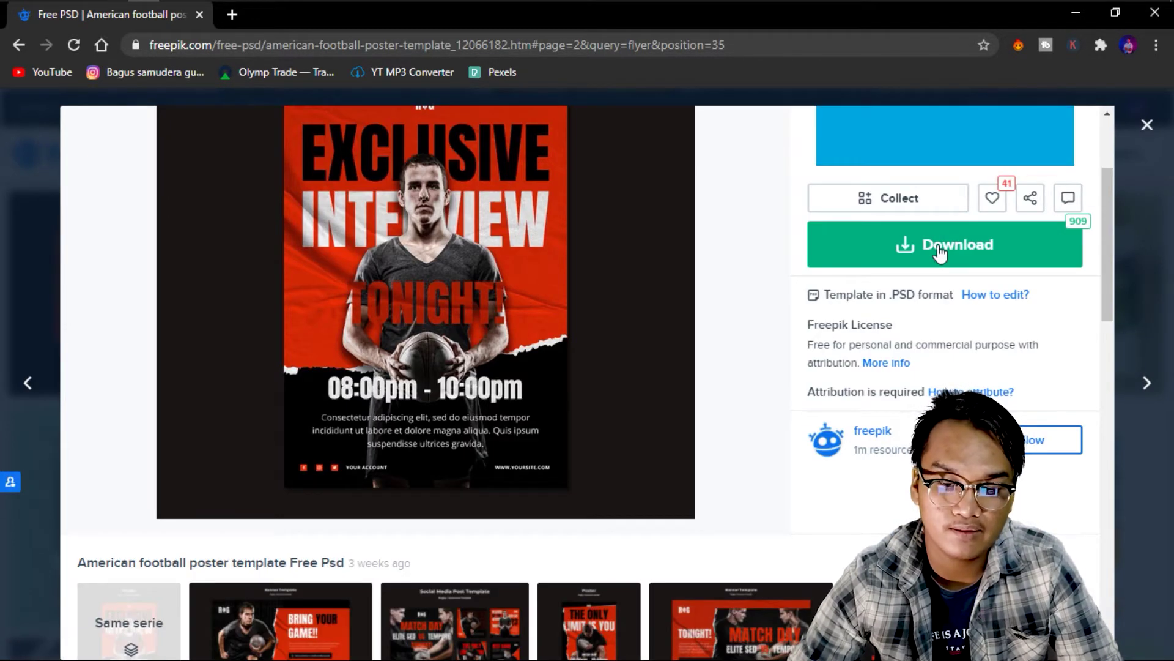
pyautogui.click(940, 251)
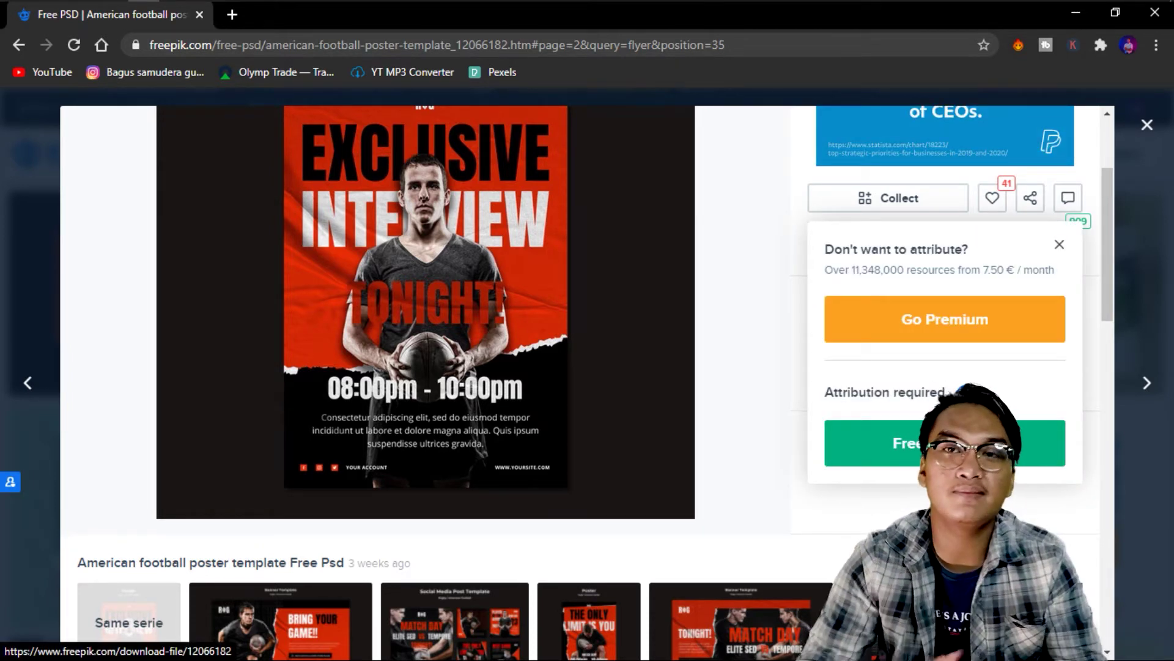
pyautogui.click(930, 442)
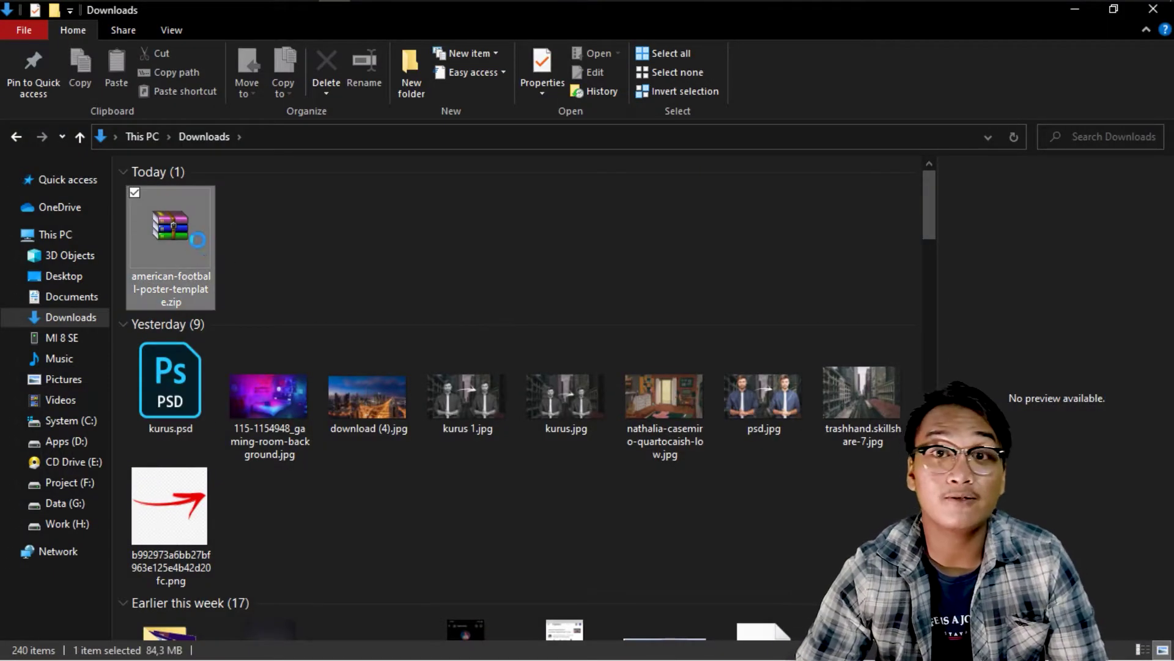
# Extract the zip to the american-football-poster-template folder and open that folder.
pyautogui.rightClick(193, 241)
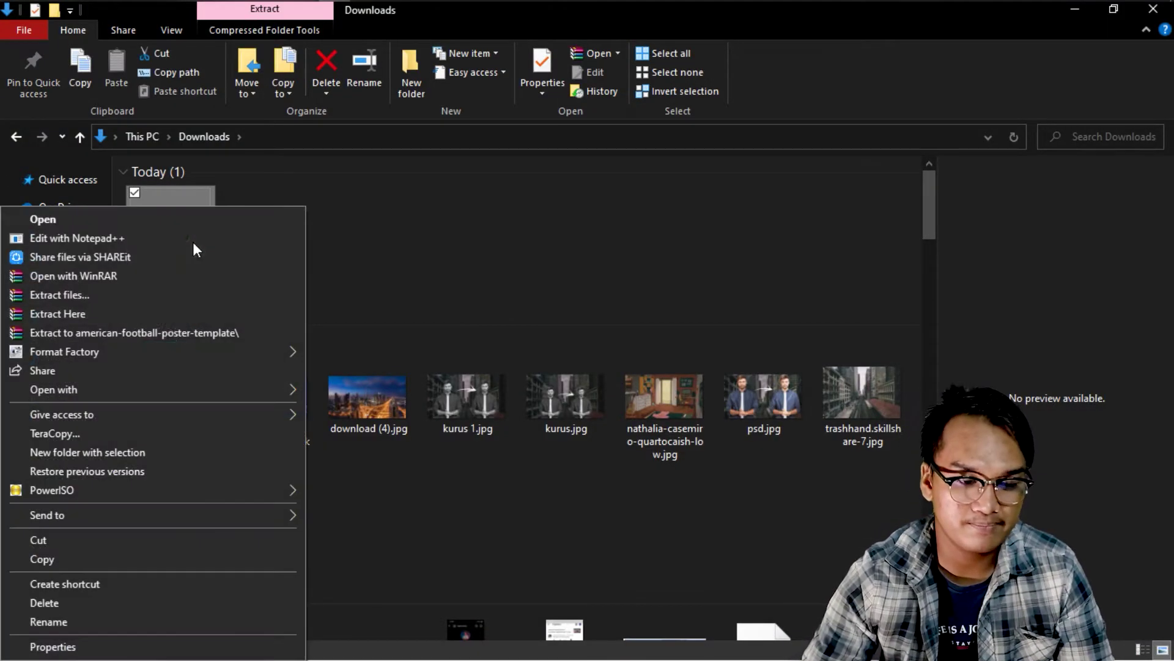
pyautogui.click(168, 340)
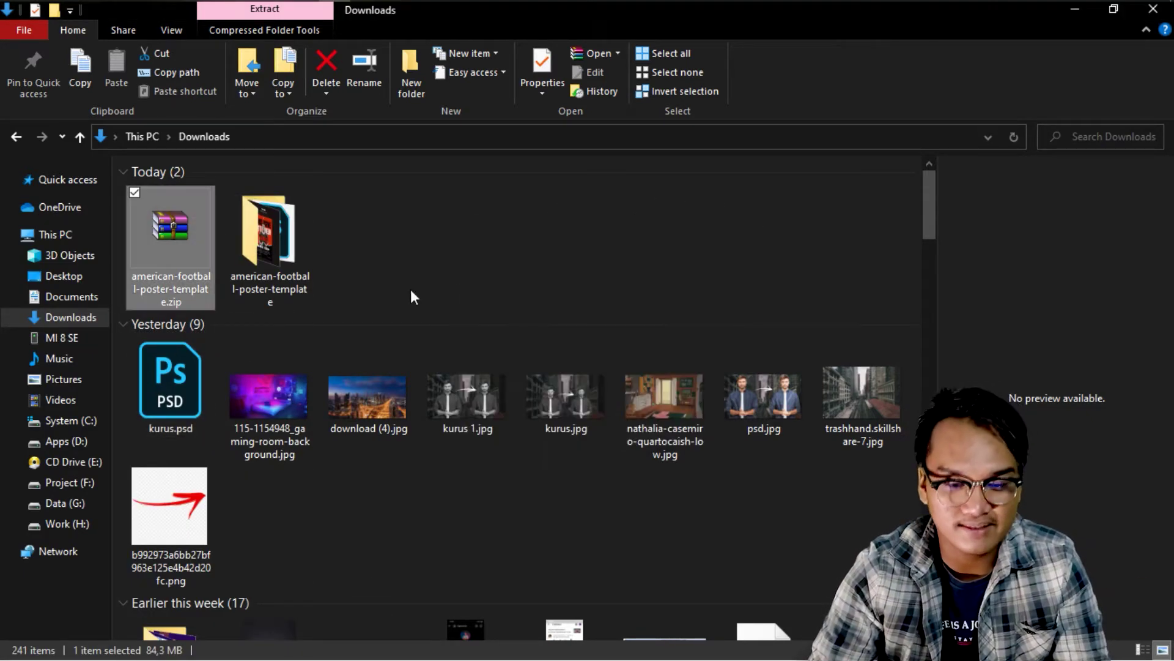
pyautogui.click(417, 276)
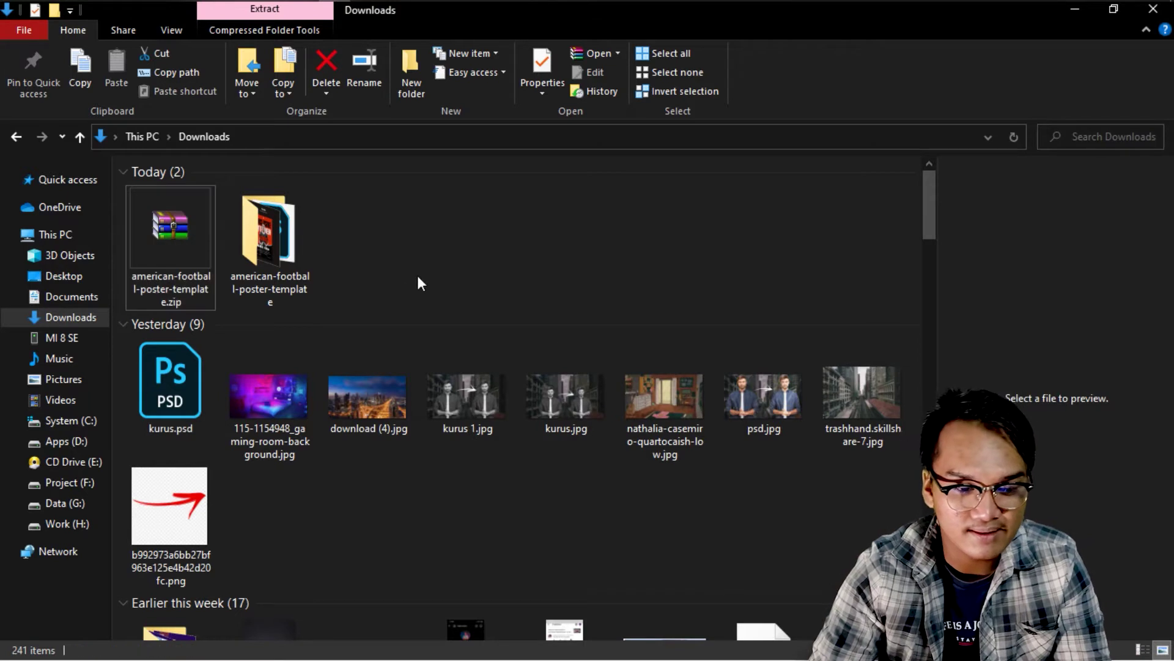
pyautogui.doubleClick(246, 250)
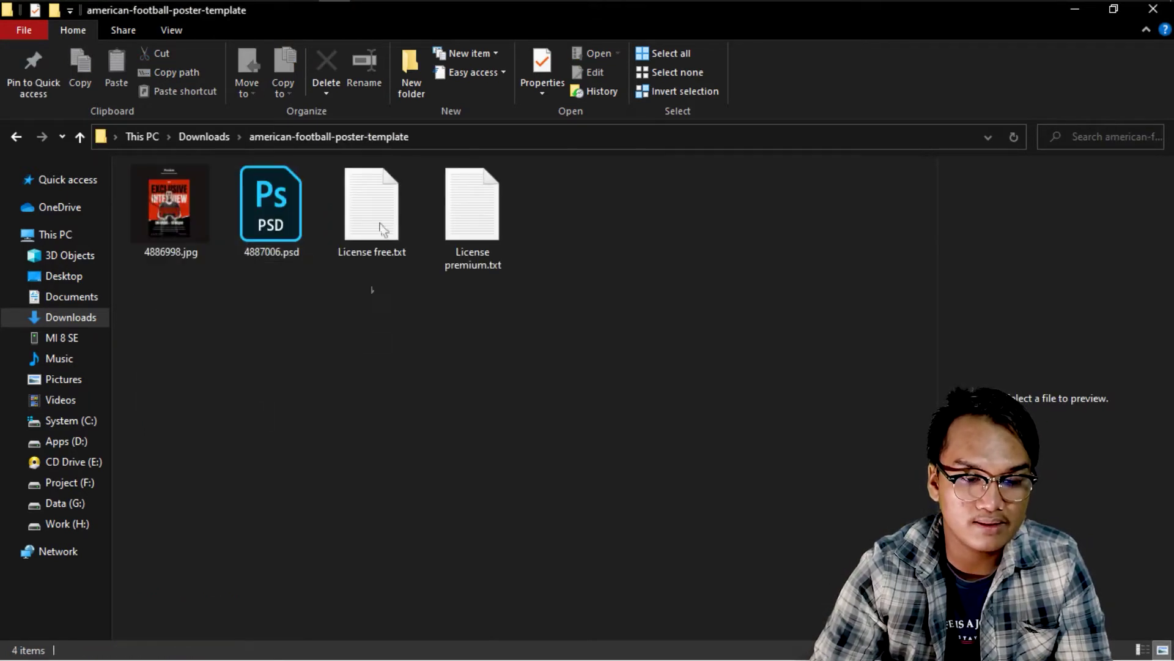
# Preview the folder's JPG and license files, then select 4887006.psd.
pyautogui.moveTo(159, 275); pyautogui.dragTo(537, 256)
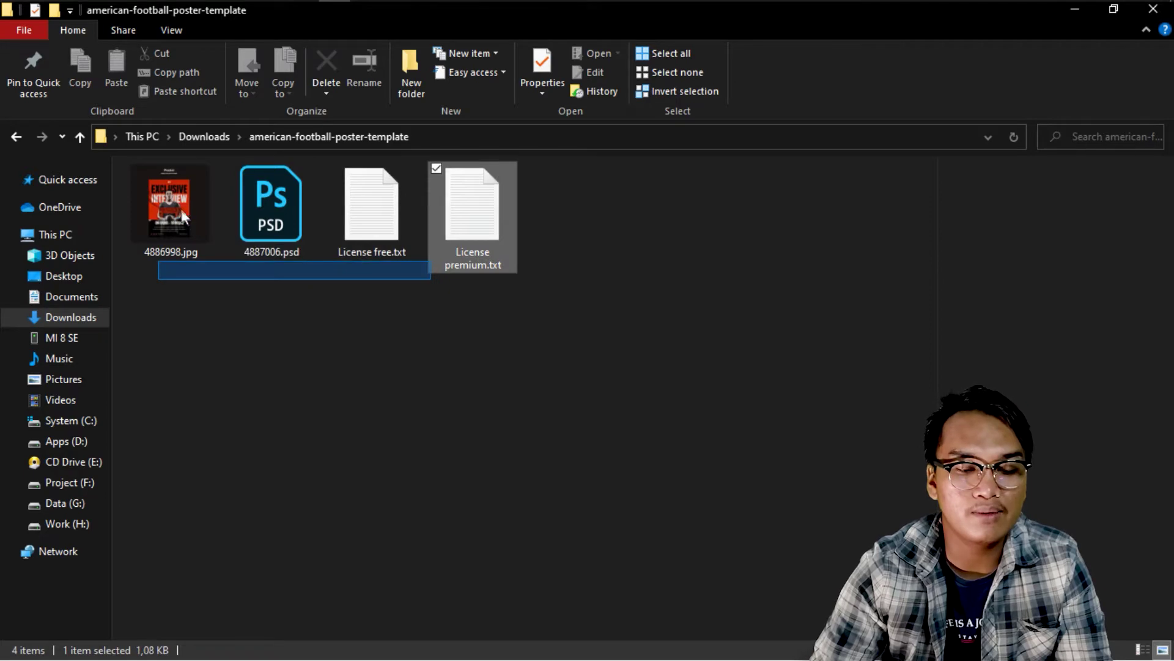
pyautogui.click(174, 194)
pyautogui.click(402, 196)
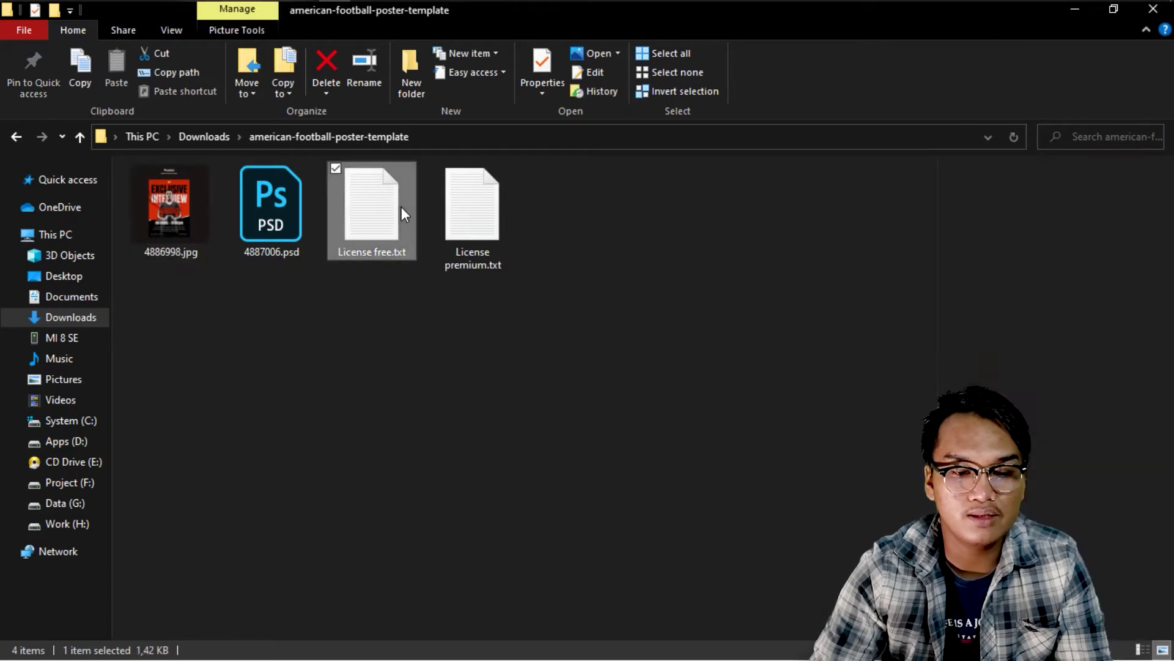
pyautogui.click(447, 219)
pyautogui.click(391, 223)
pyautogui.click(480, 231)
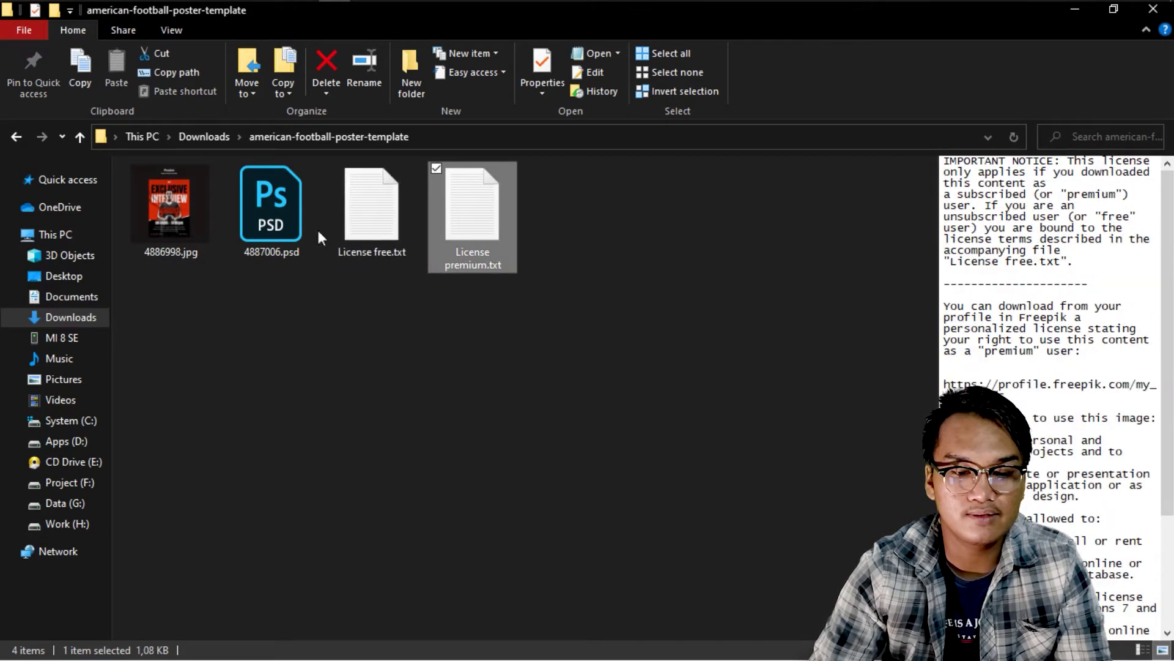
pyautogui.click(290, 208)
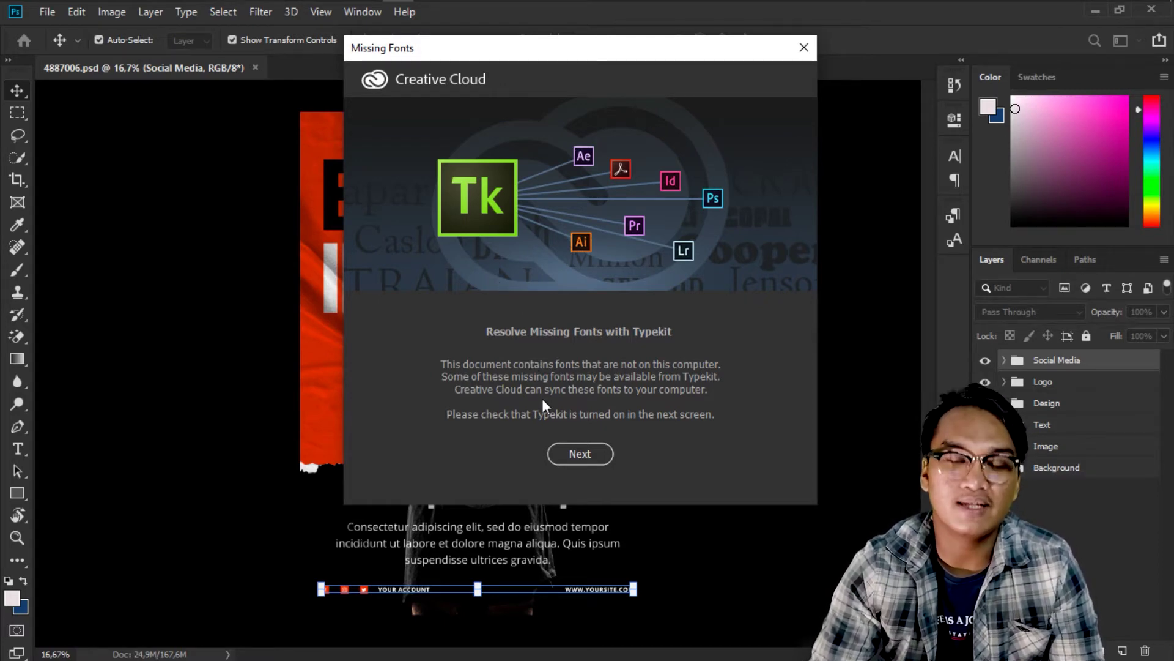
# Review the missing Anton Regular and OpenSans Regular fonts, then return to Chrome.
pyautogui.click(575, 460)
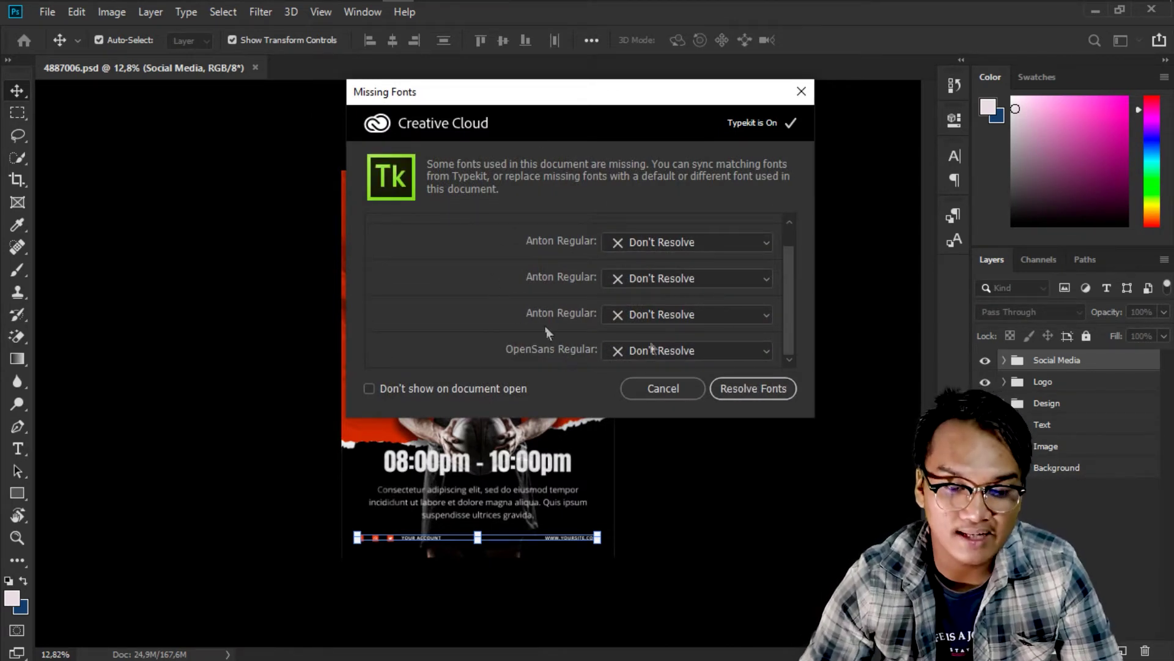
pyautogui.click(151, 9)
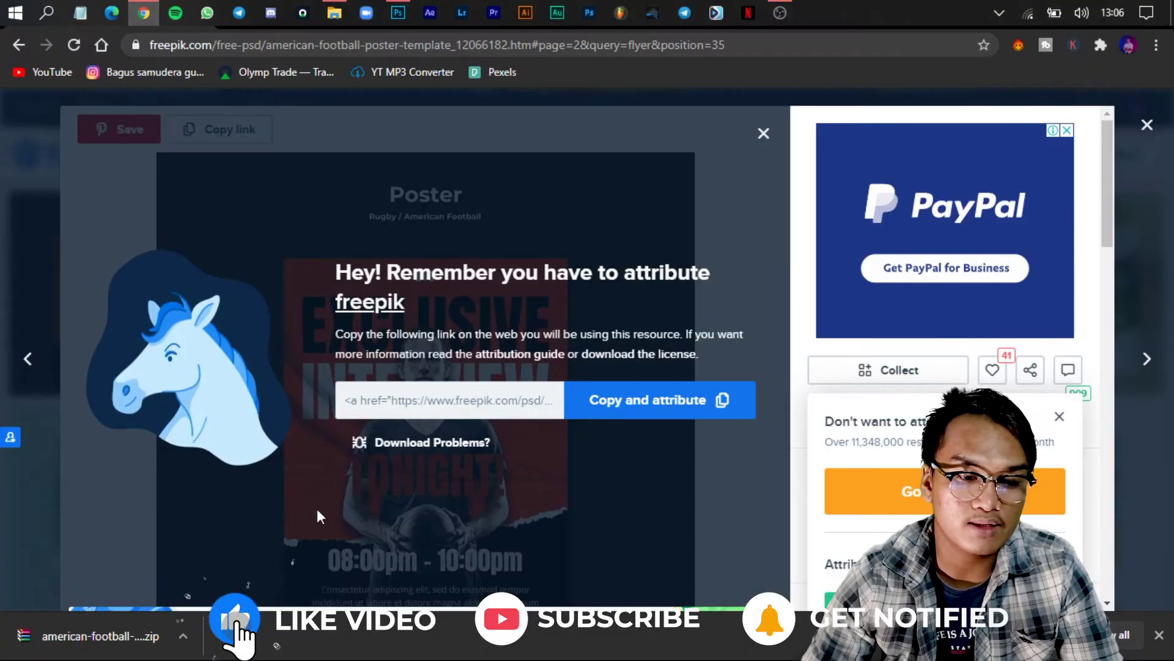
# Search for a free Anton Regular font and open the dafontfree.net page.
pyautogui.hotkey('ctrl', 't')
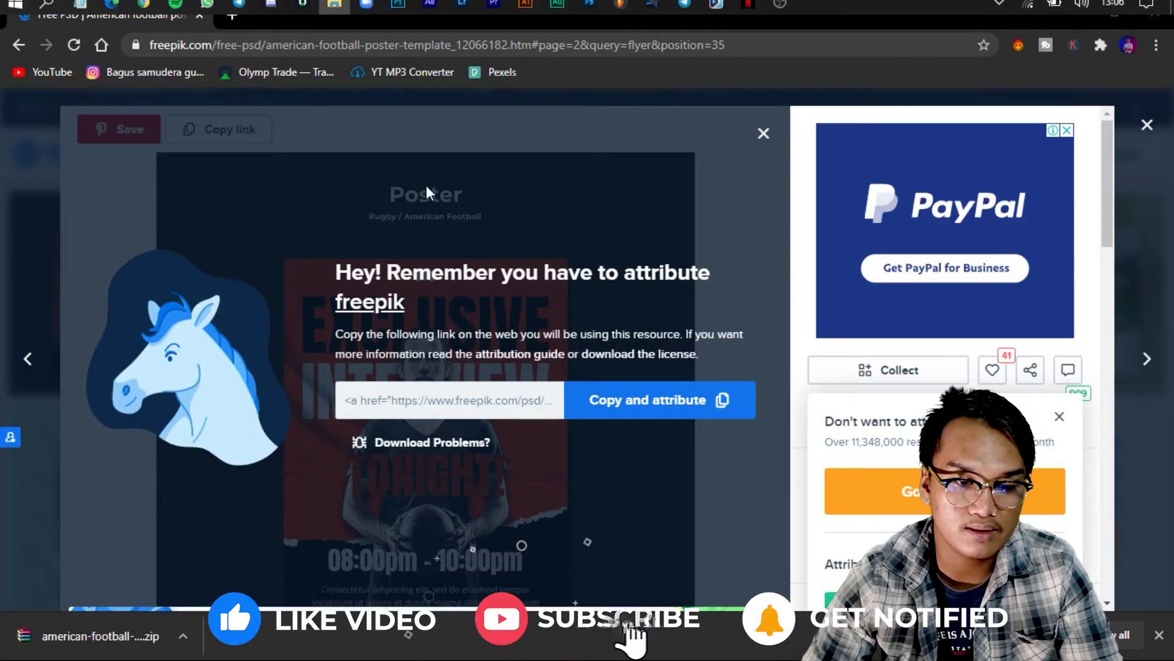
pyautogui.write('anton re')
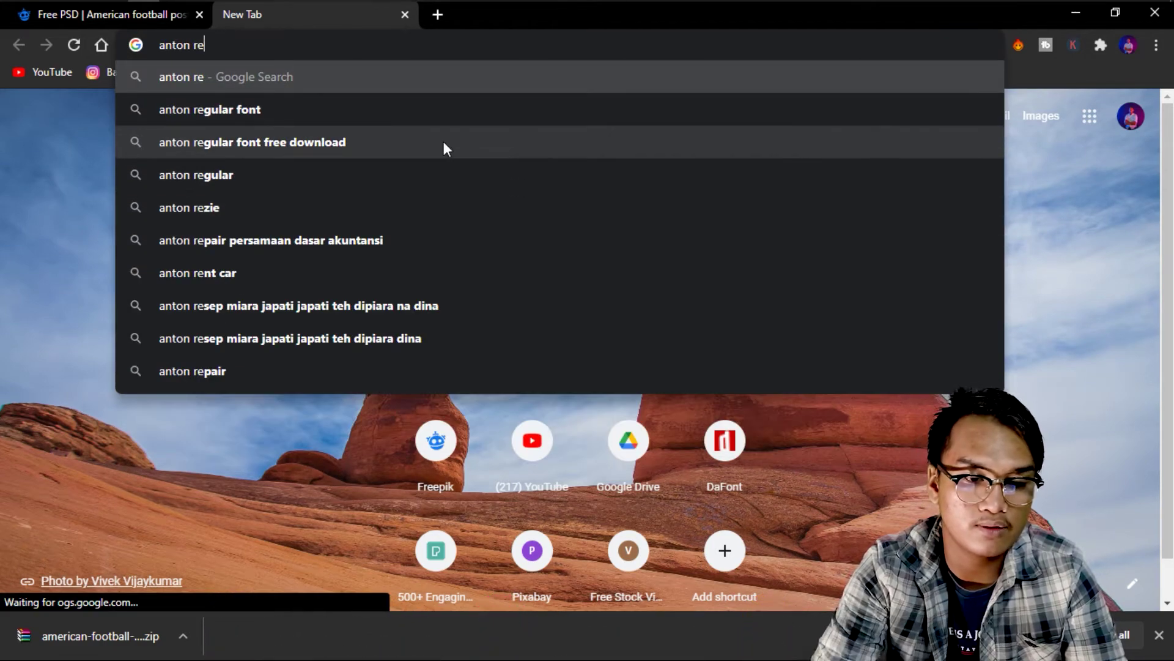
pyautogui.click(443, 142)
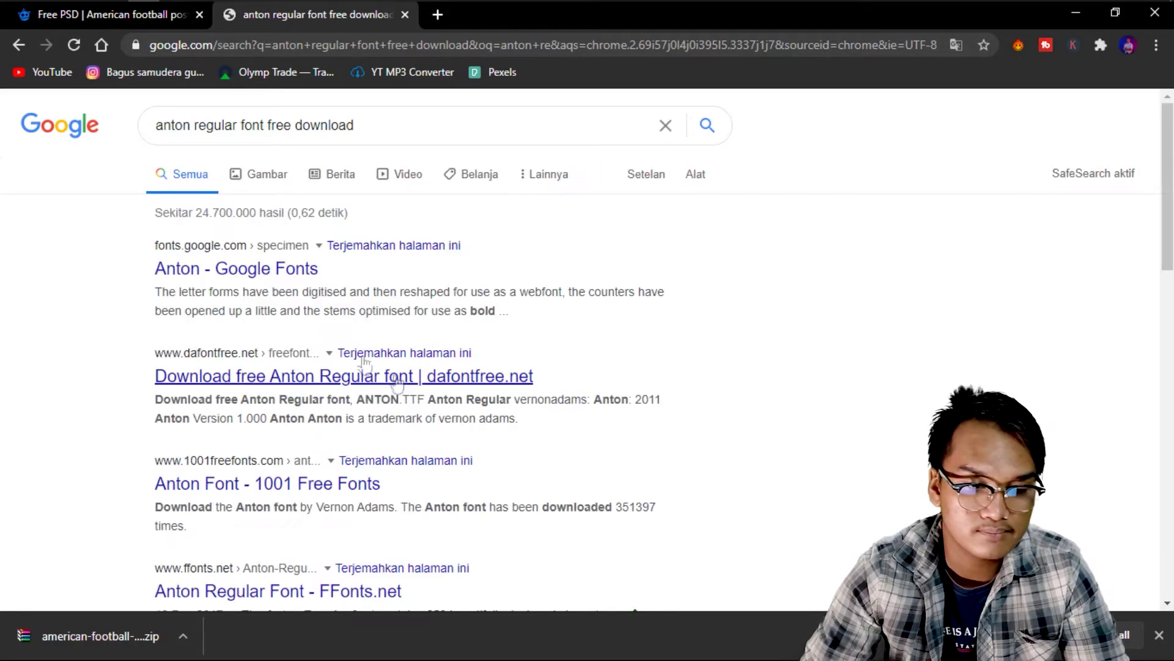
pyautogui.click(307, 378)
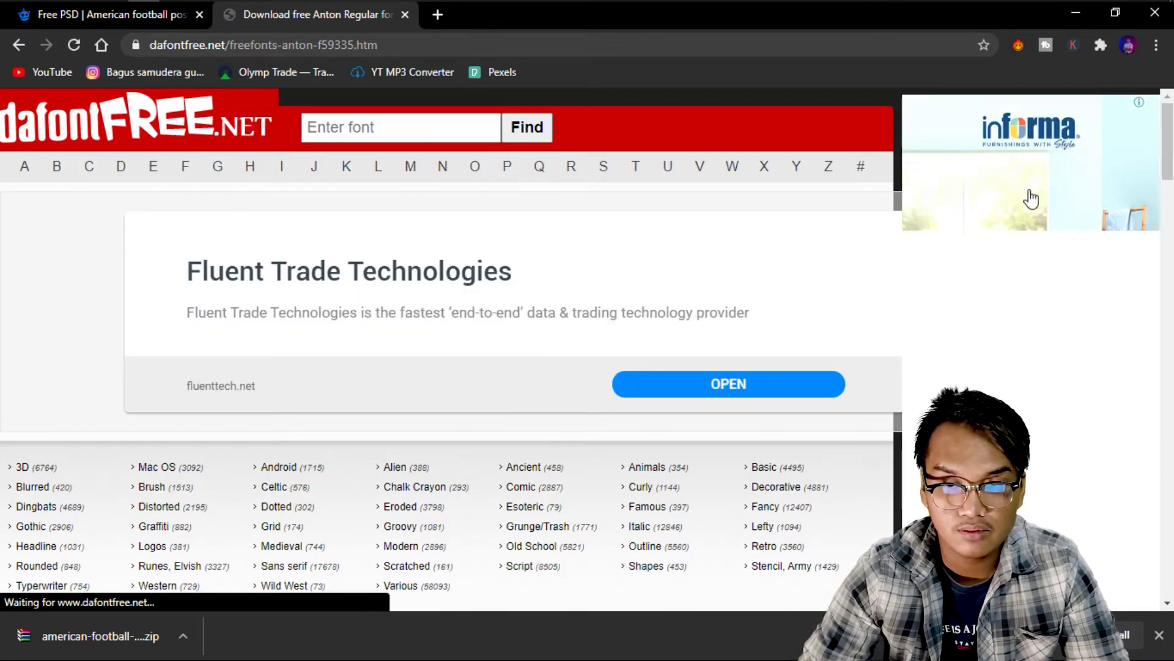
# Download anton.zip and show it in its folder.
pyautogui.scroll(-5, 663, 382)
pyautogui.scroll(-3, 664, 382)
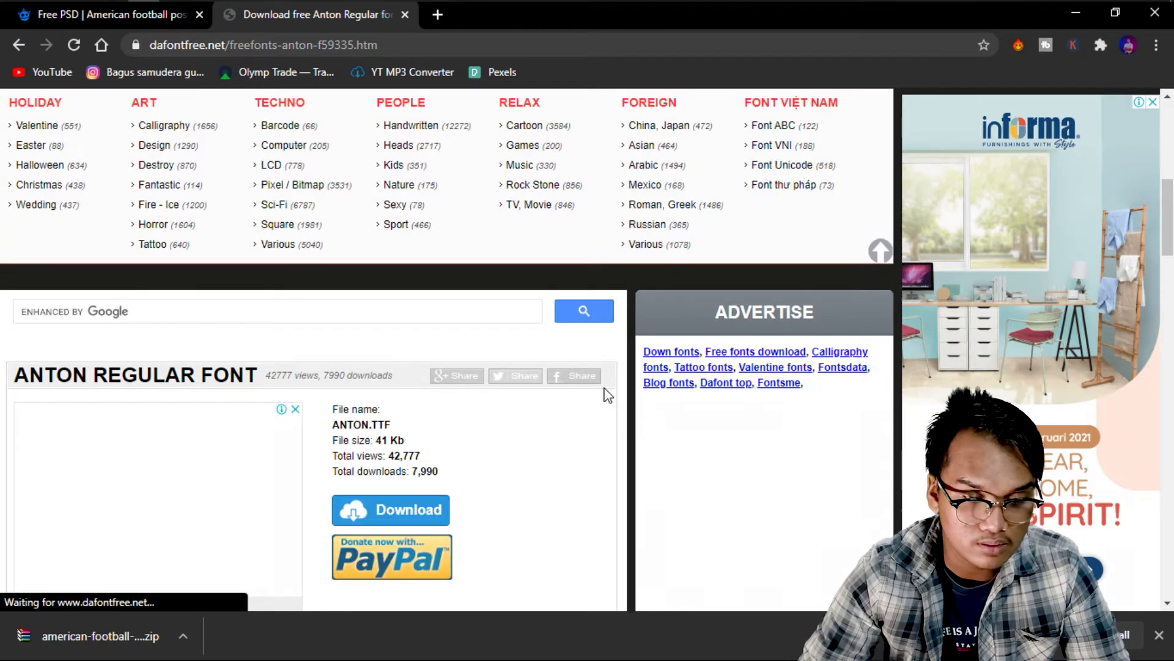
pyautogui.scroll(-3, 607, 395)
pyautogui.click(376, 344)
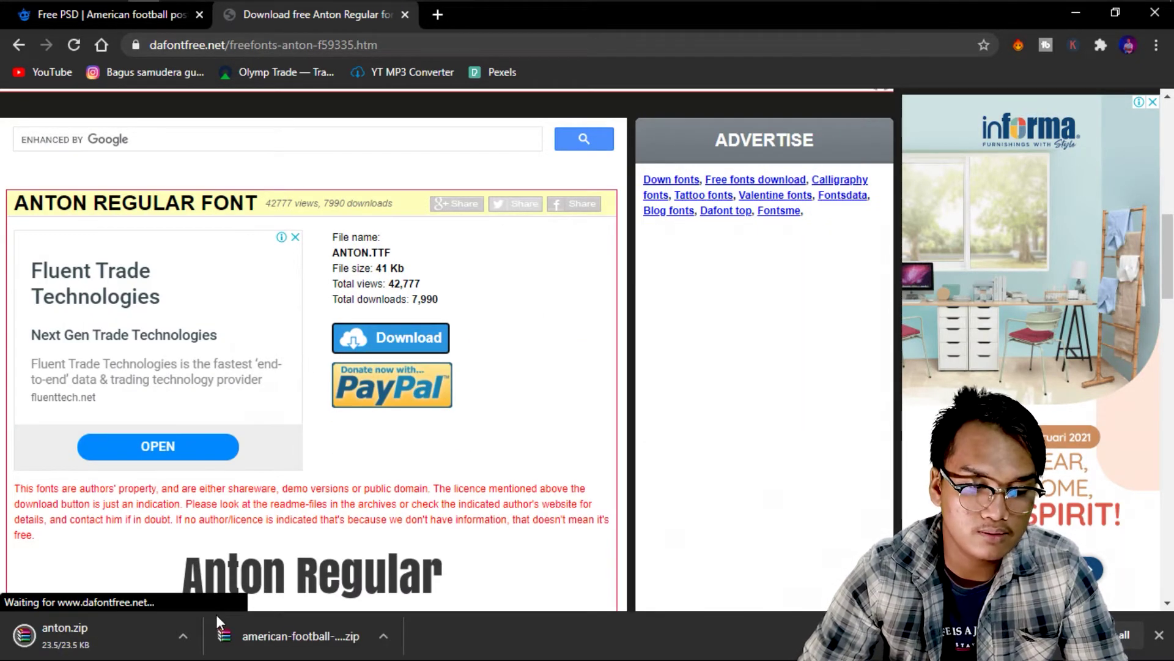
pyautogui.click(183, 635)
pyautogui.click(225, 588)
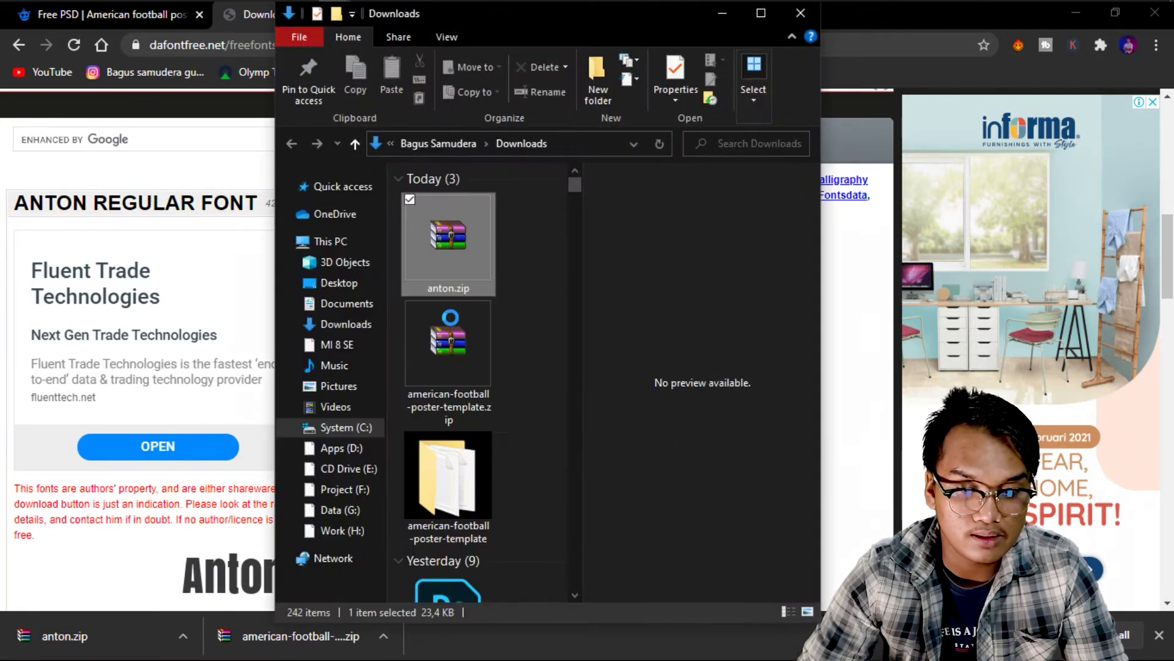
# Extract anton.zip into an anton folder and open it.
pyautogui.rightClick(456, 273)
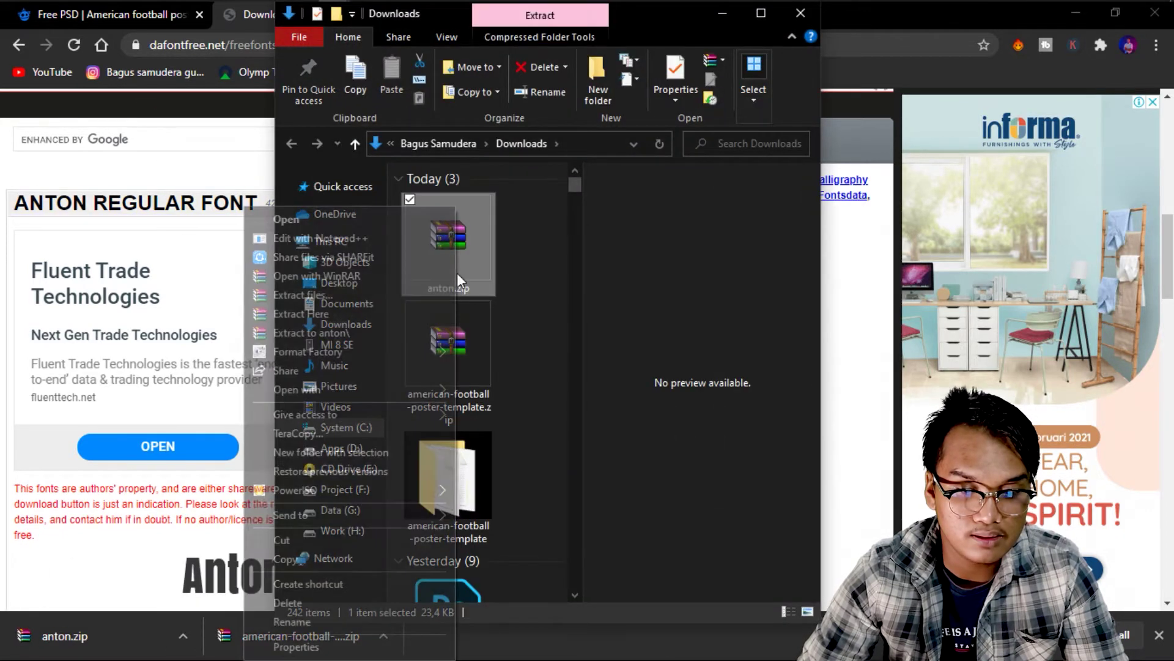
pyautogui.click(391, 340)
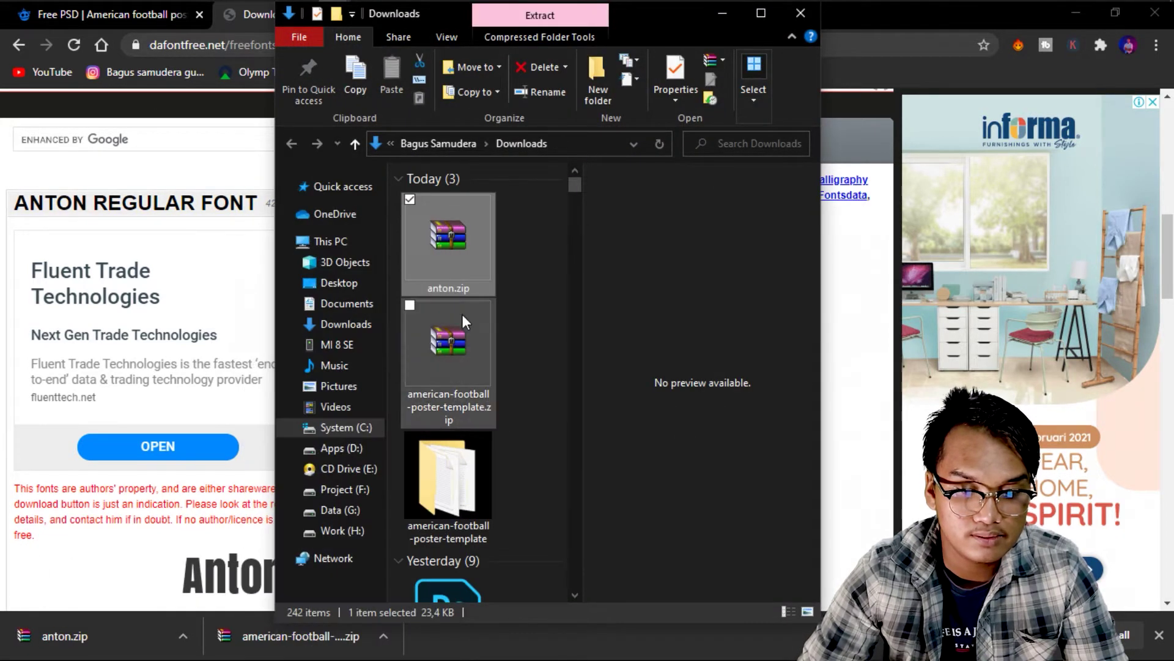
pyautogui.click(482, 556)
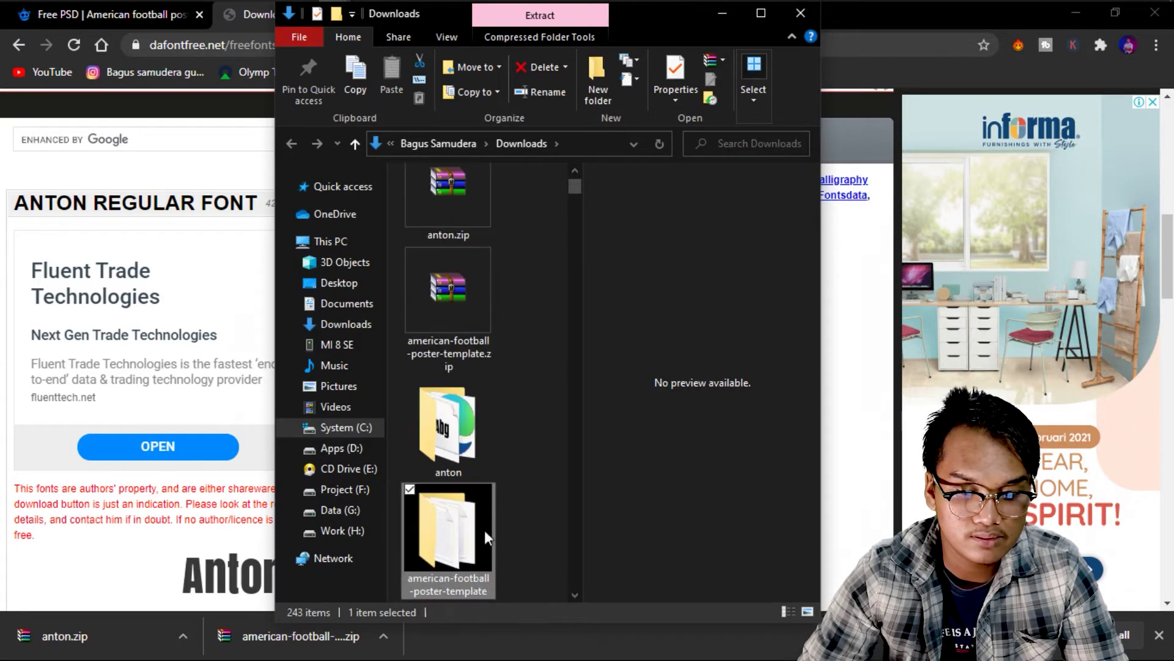
pyautogui.scroll(1, 471, 528)
pyautogui.scroll(-4, 469, 447)
pyautogui.scroll(2, 469, 374)
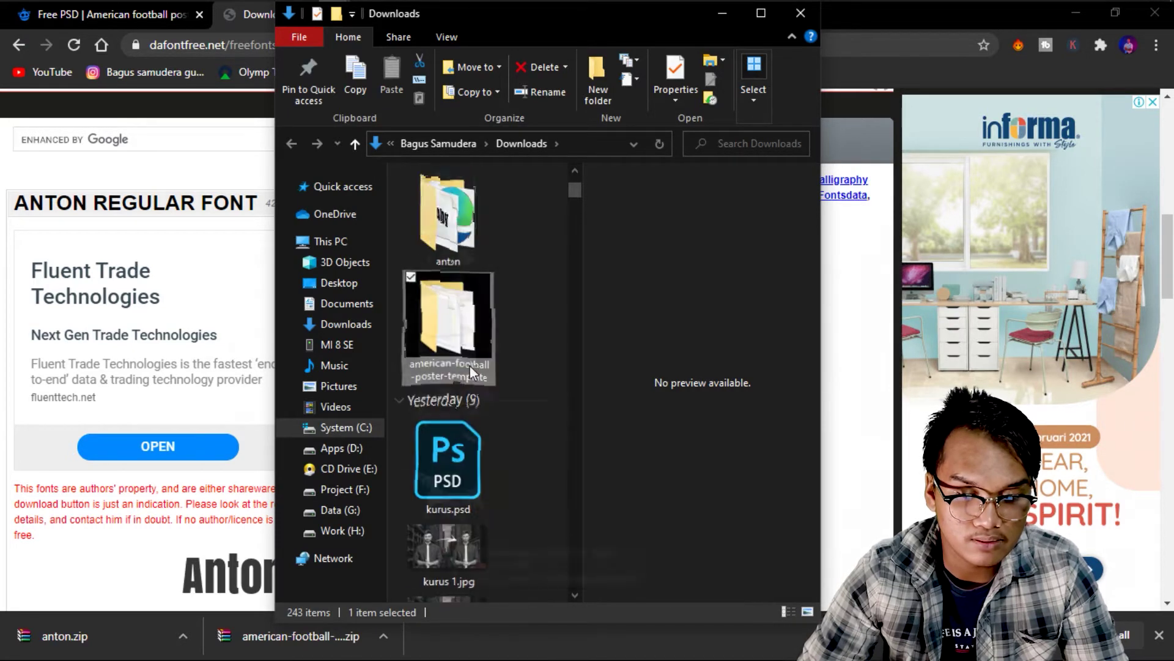
pyautogui.scroll(2, 471, 321)
pyautogui.doubleClick(440, 468)
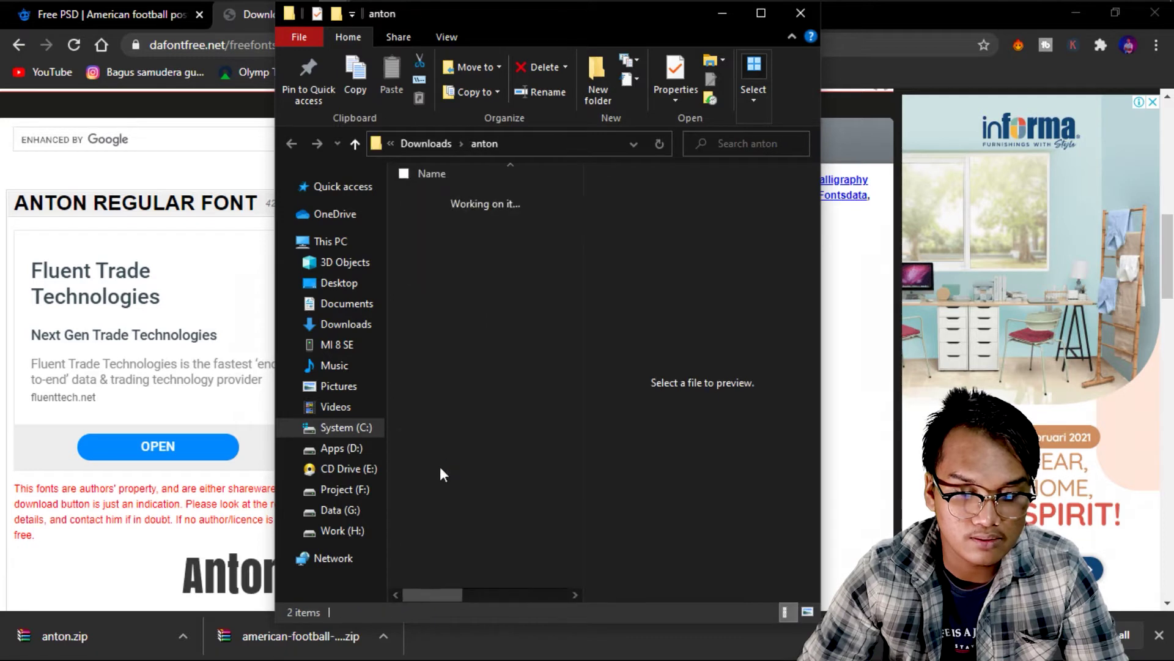
# Install the Anton.ttf font for all users.
pyautogui.click(487, 206)
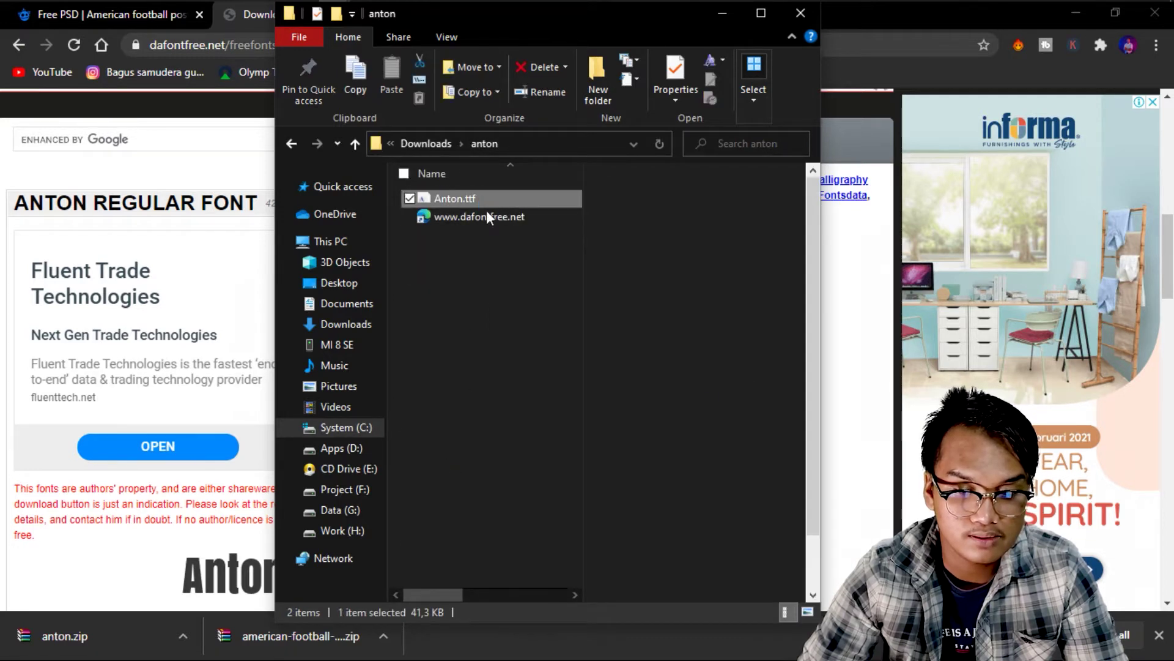
pyautogui.rightClick(486, 207)
pyautogui.click(375, 257)
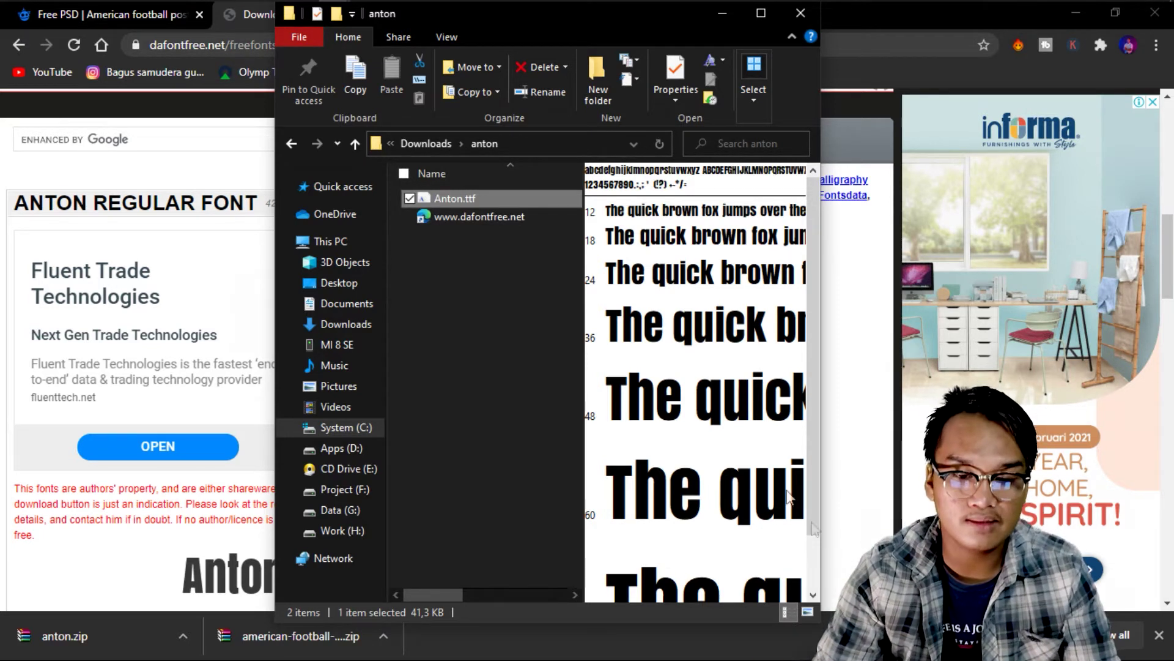
pyautogui.click(442, 347)
pyautogui.hotkey('alt', 'Tab')
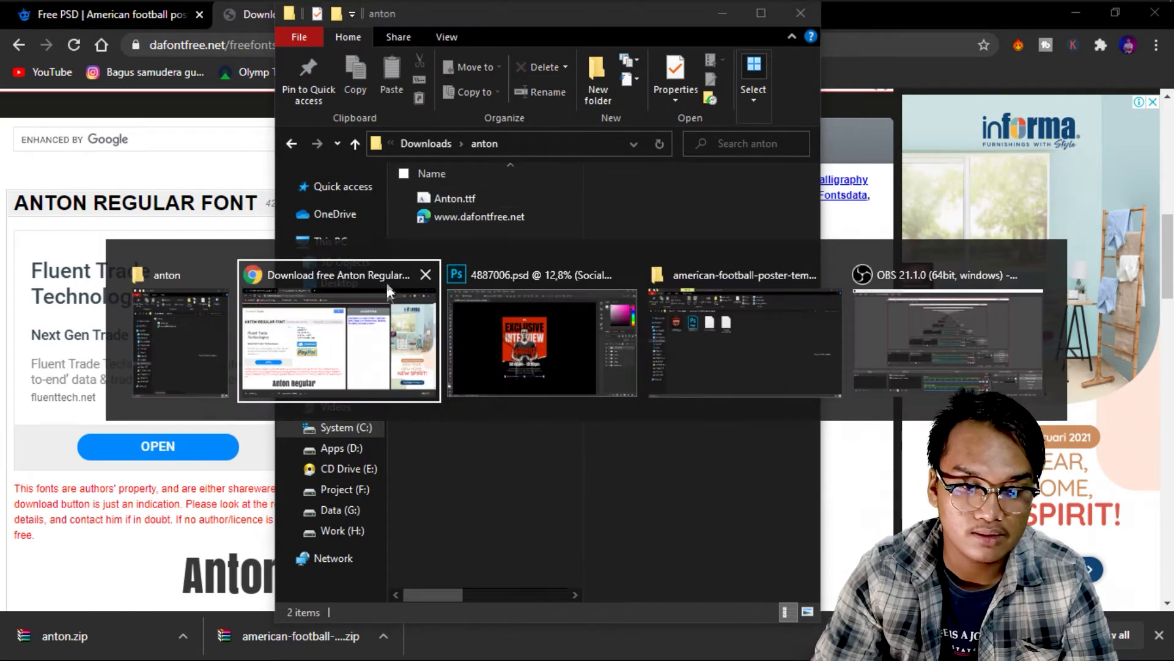
# Back in Photoshop, resolve the missing fonts and zoom in on the Exclusive Interview poster.
pyautogui.hotkey('alt', 'Tab')
pyautogui.hotkey('alt', 'Tab')
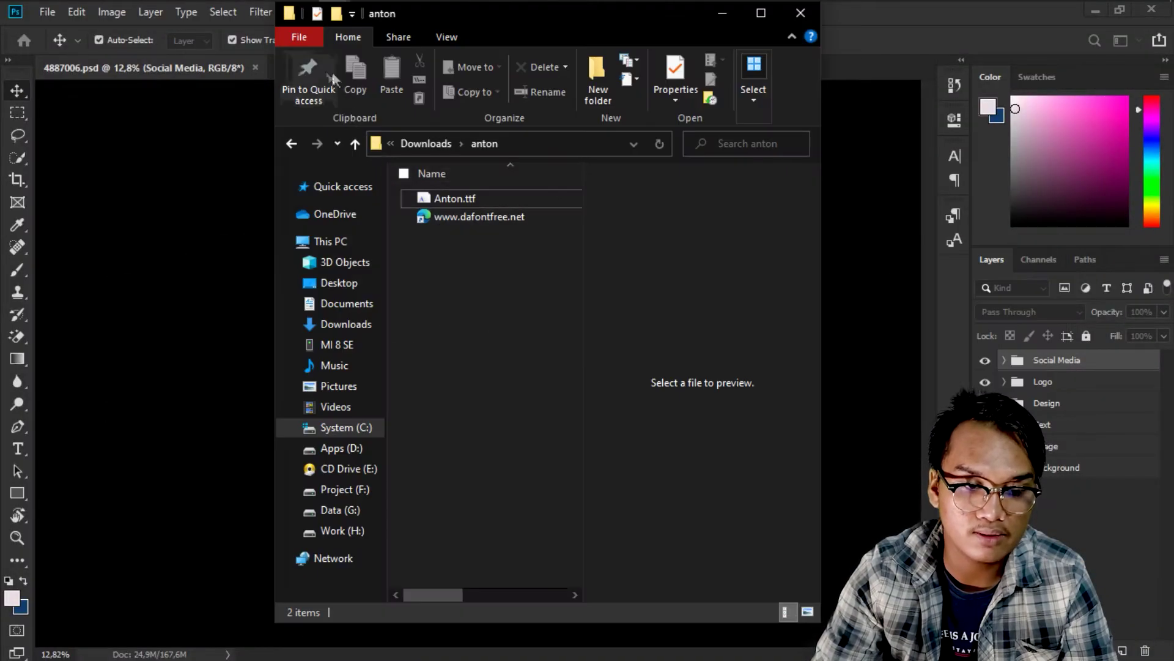
pyautogui.hotkey('alt', 'Tab')
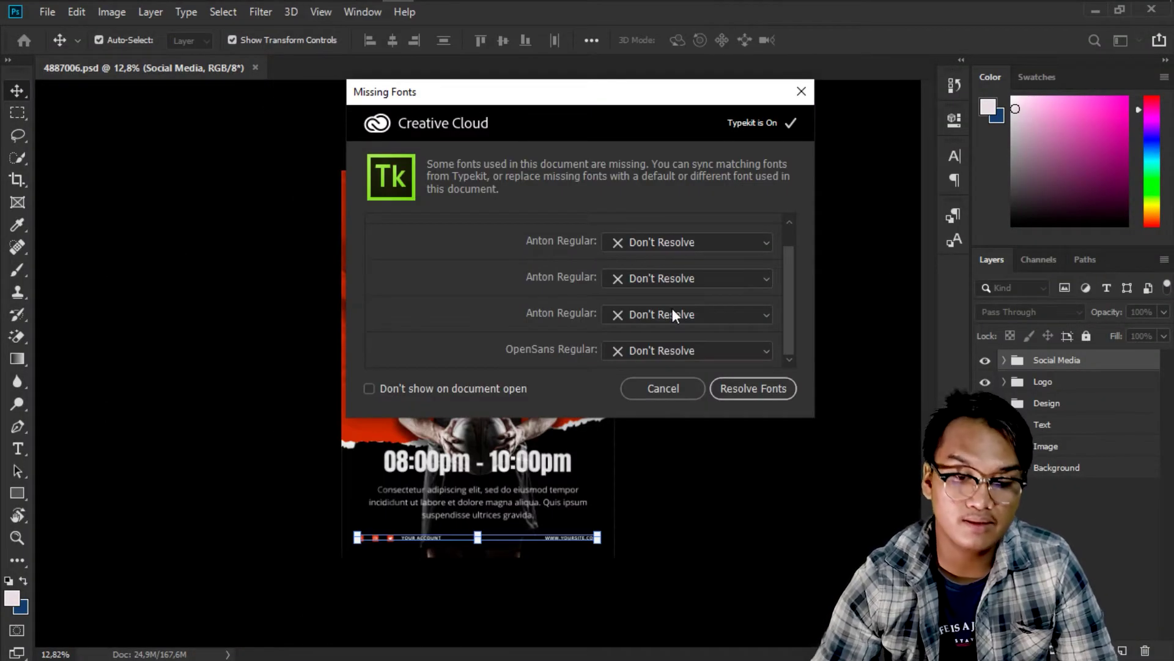
pyautogui.click(754, 388)
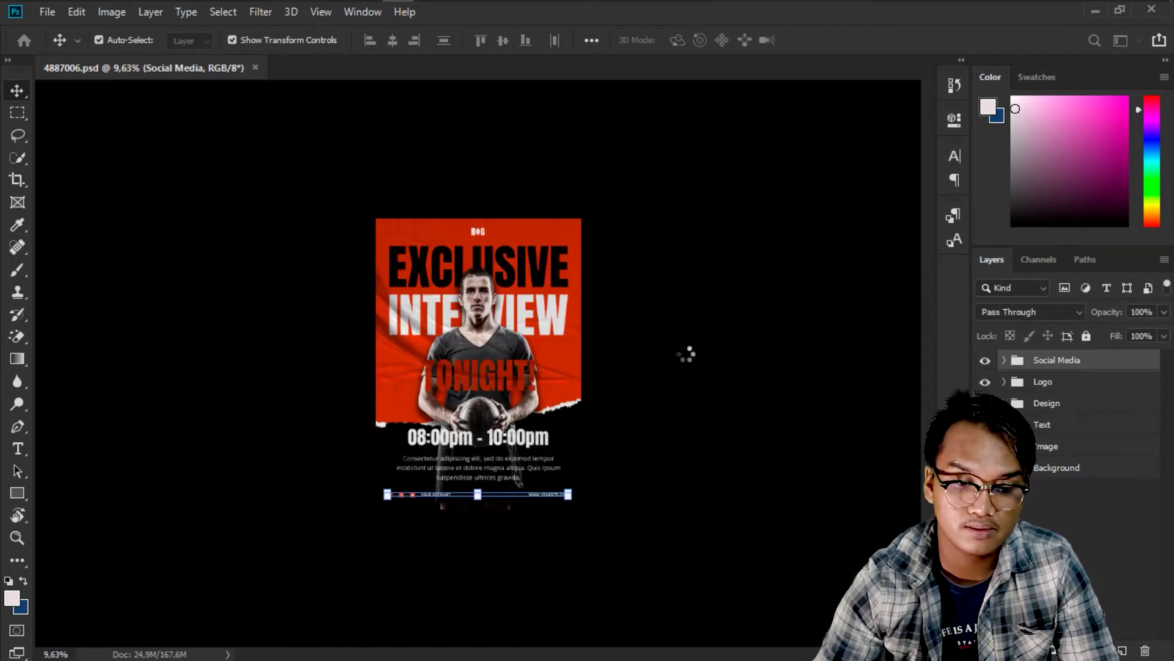
pyautogui.hotkey('ctrl', '+')
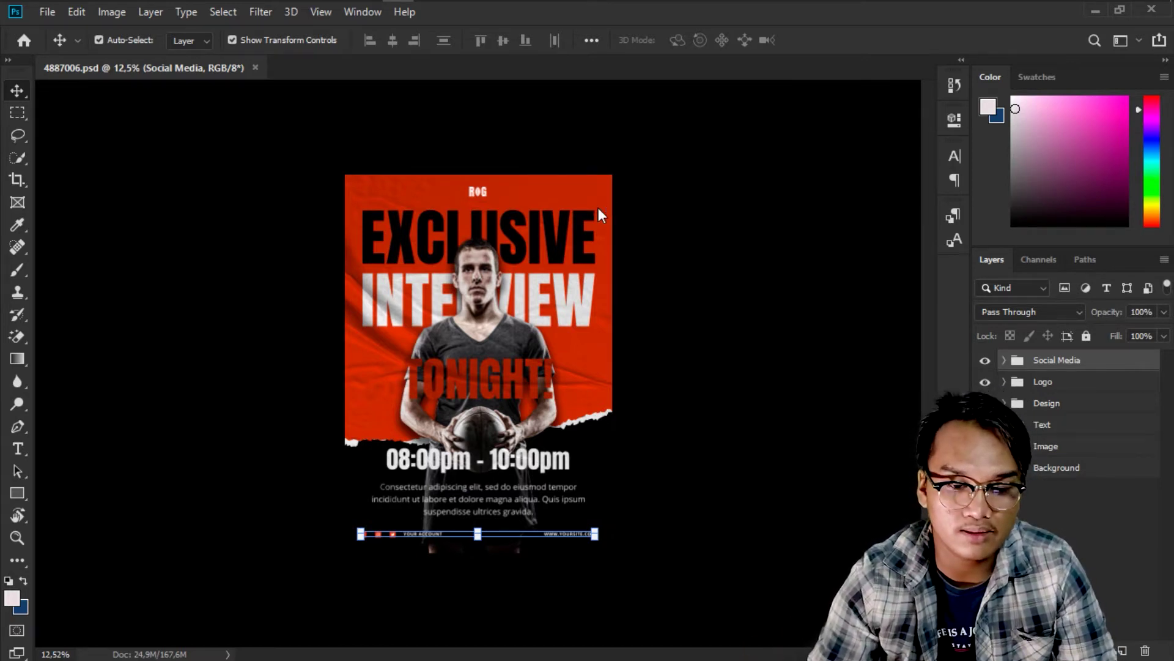
# Zoom in on the poster and toggle the Social Media footer bar's visibility to check it.
pyautogui.hotkey('ctrl', '+')
pyautogui.scroll(3, 531, 322)
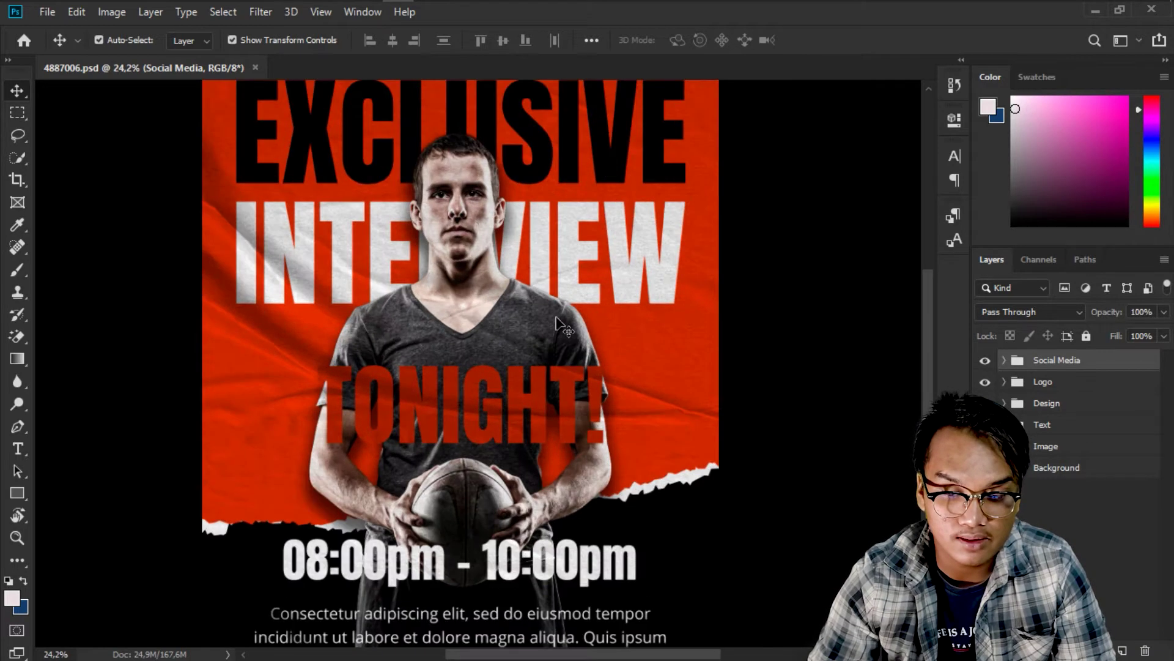
pyautogui.scroll(-3, 531, 322)
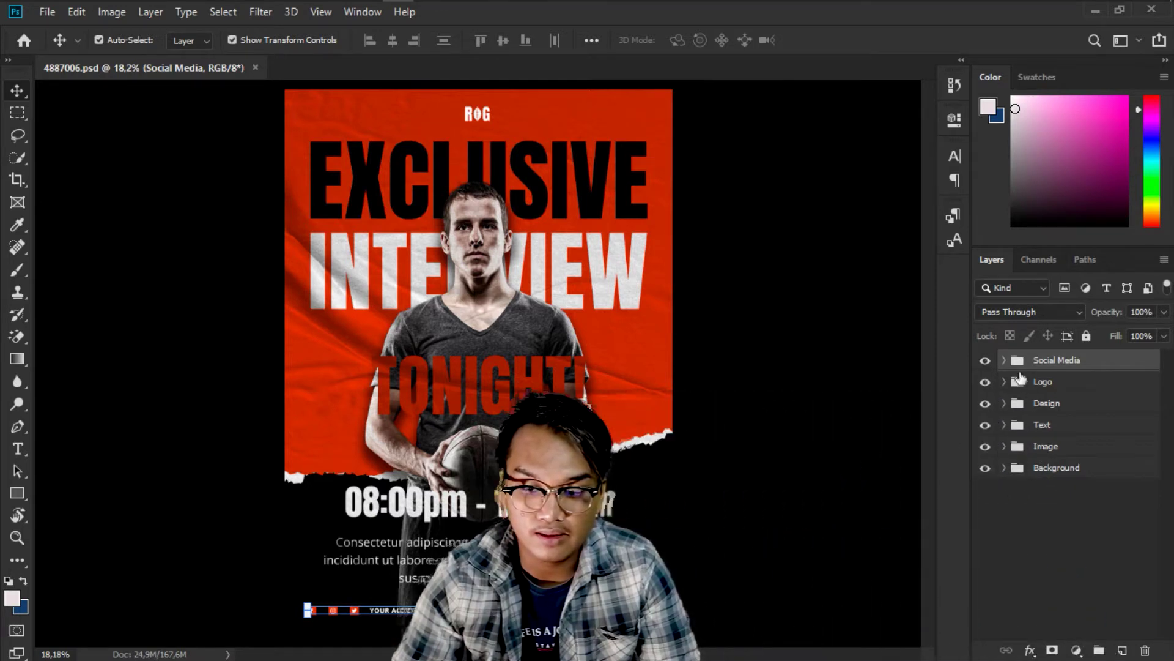
pyautogui.click(1017, 378)
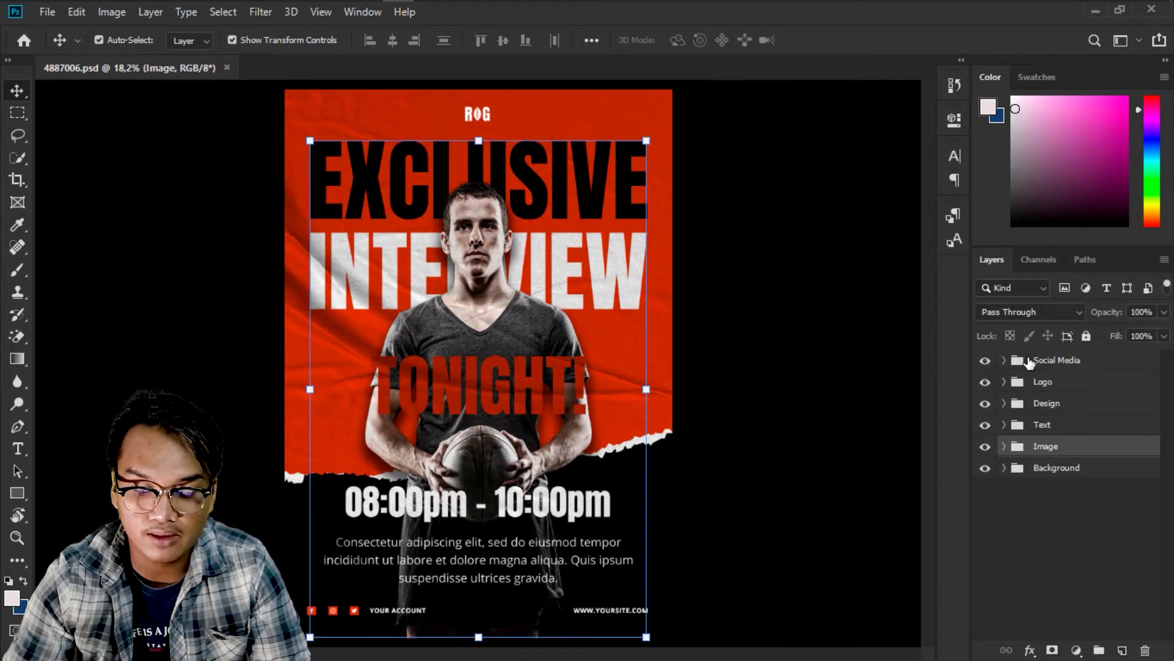
pyautogui.click(1029, 361)
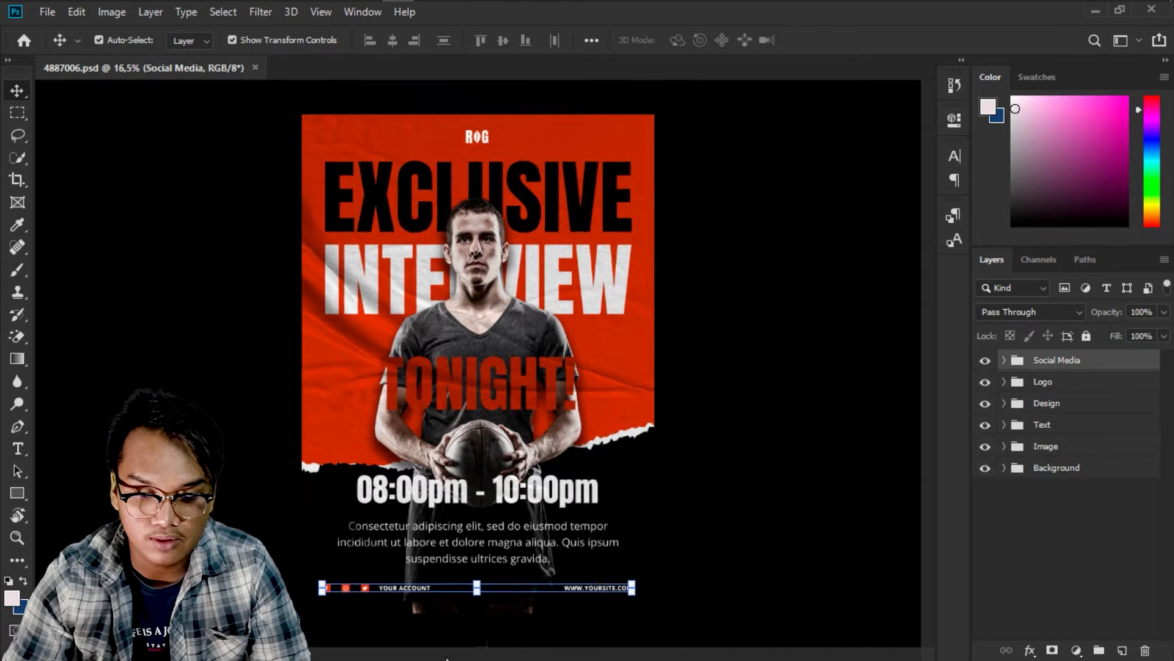
pyautogui.scroll(3, 480, 605)
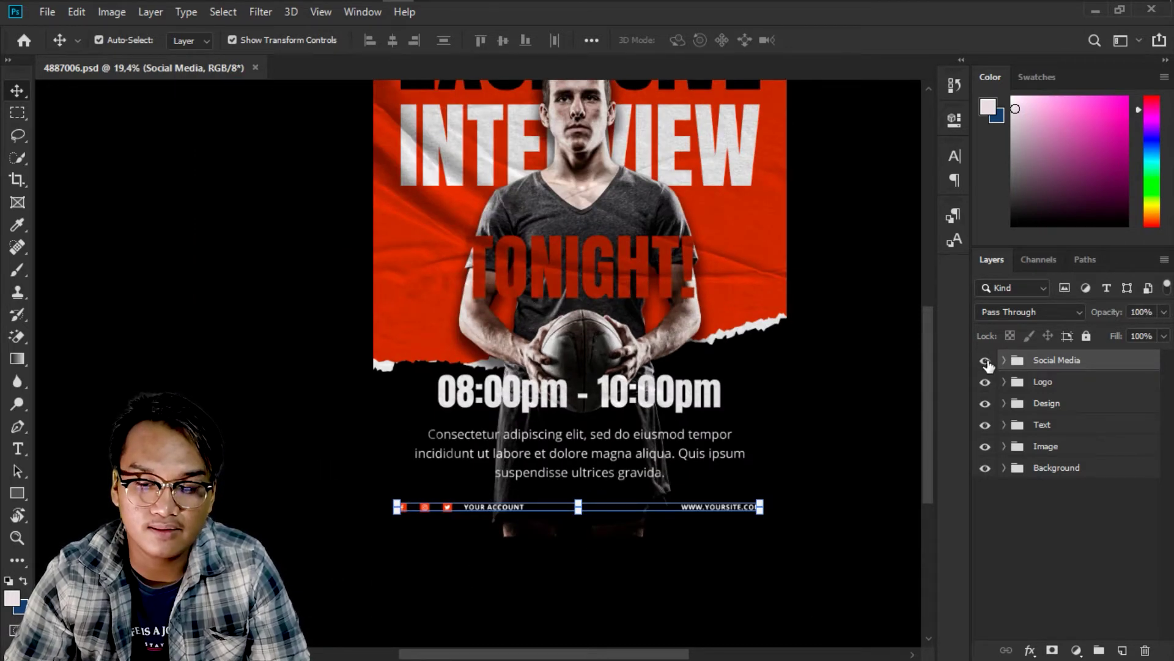
pyautogui.click(986, 362)
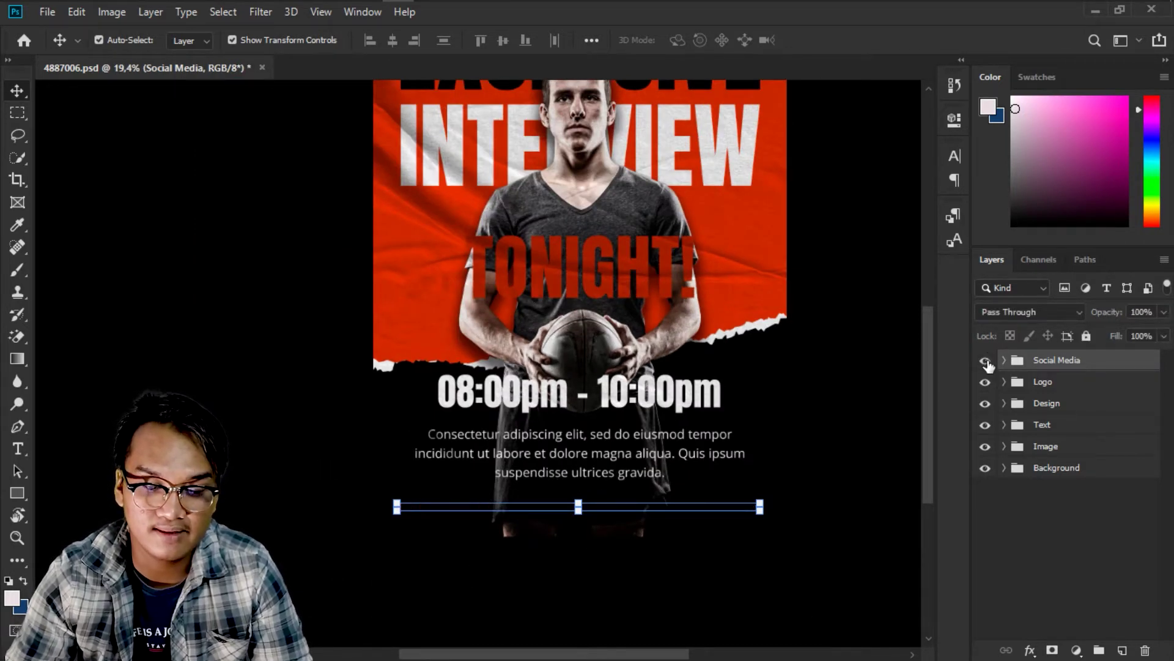
pyautogui.click(986, 362)
pyautogui.scroll(1, 923, 354)
pyautogui.scroll(3, 847, 330)
pyautogui.scroll(-3, 848, 330)
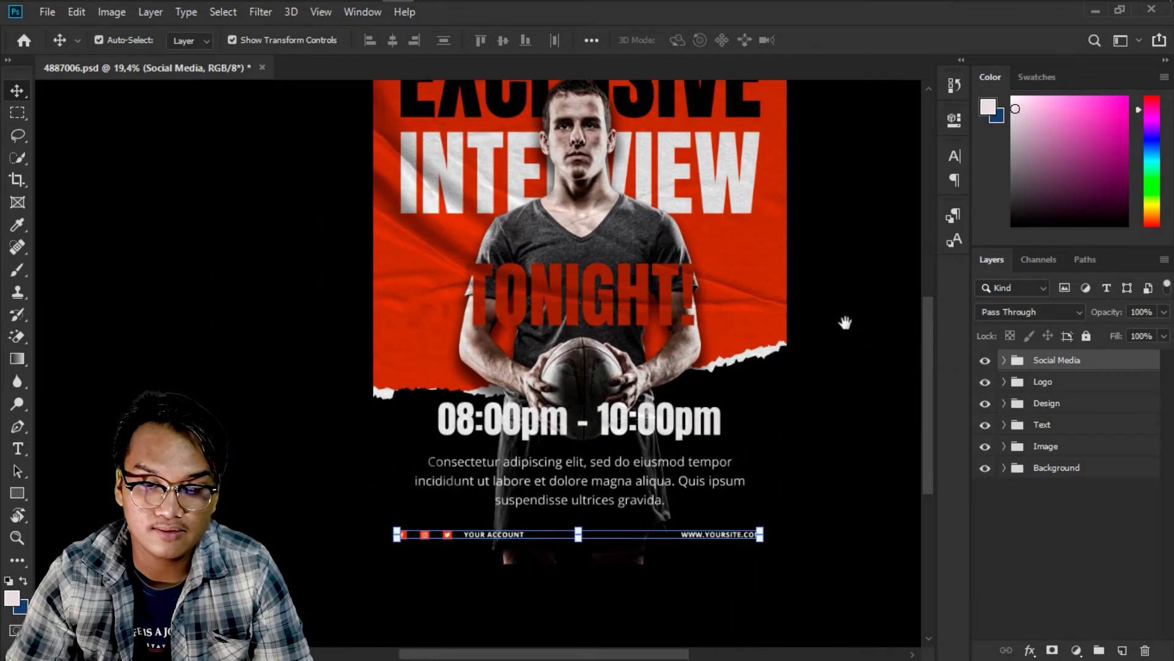
pyautogui.moveTo(845, 323); pyautogui.dragTo(849, 436)
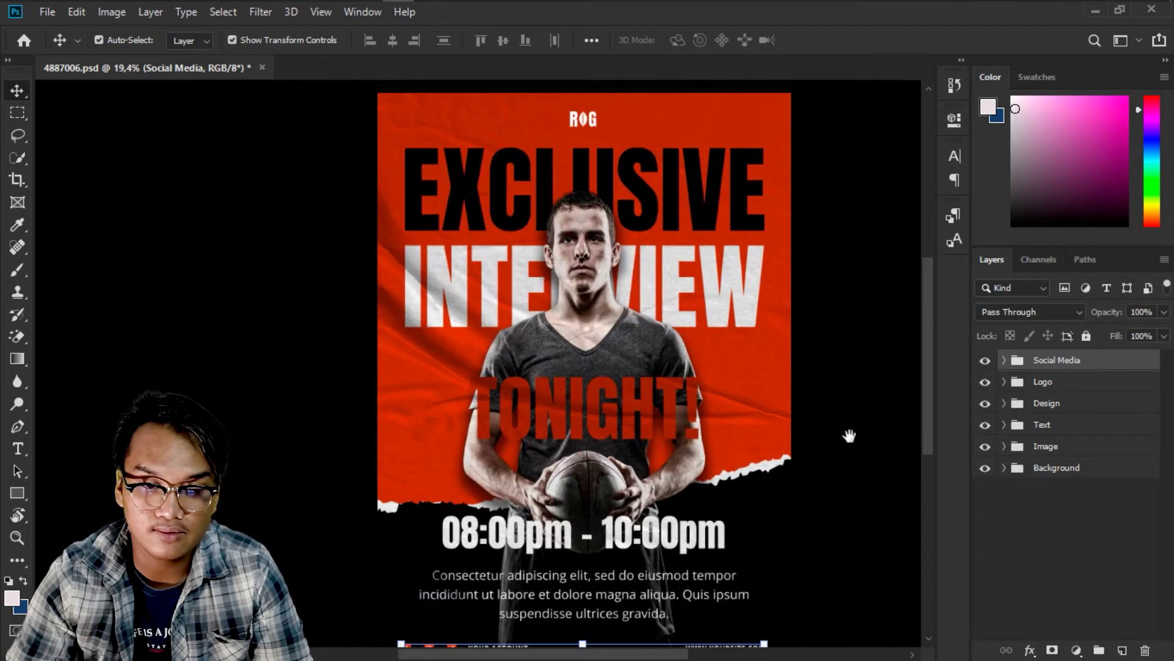
# Toggle the ROG logo, body text, player photo and red background groups to see their contents.
pyautogui.click(986, 381)
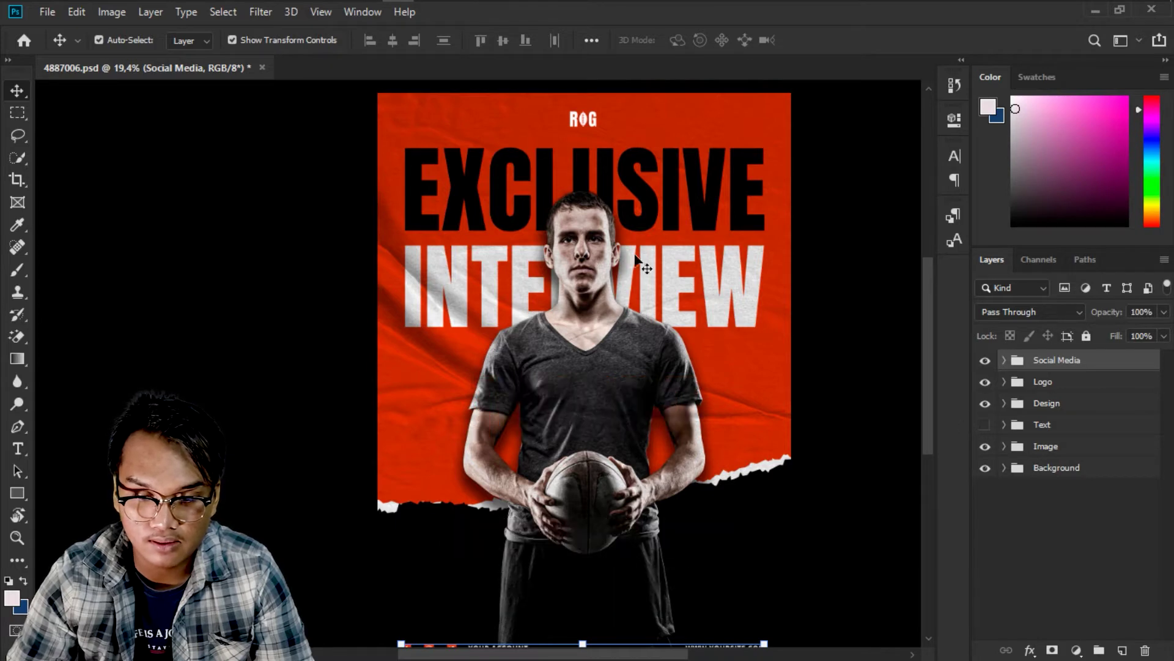
pyautogui.click(985, 424)
pyautogui.click(986, 447)
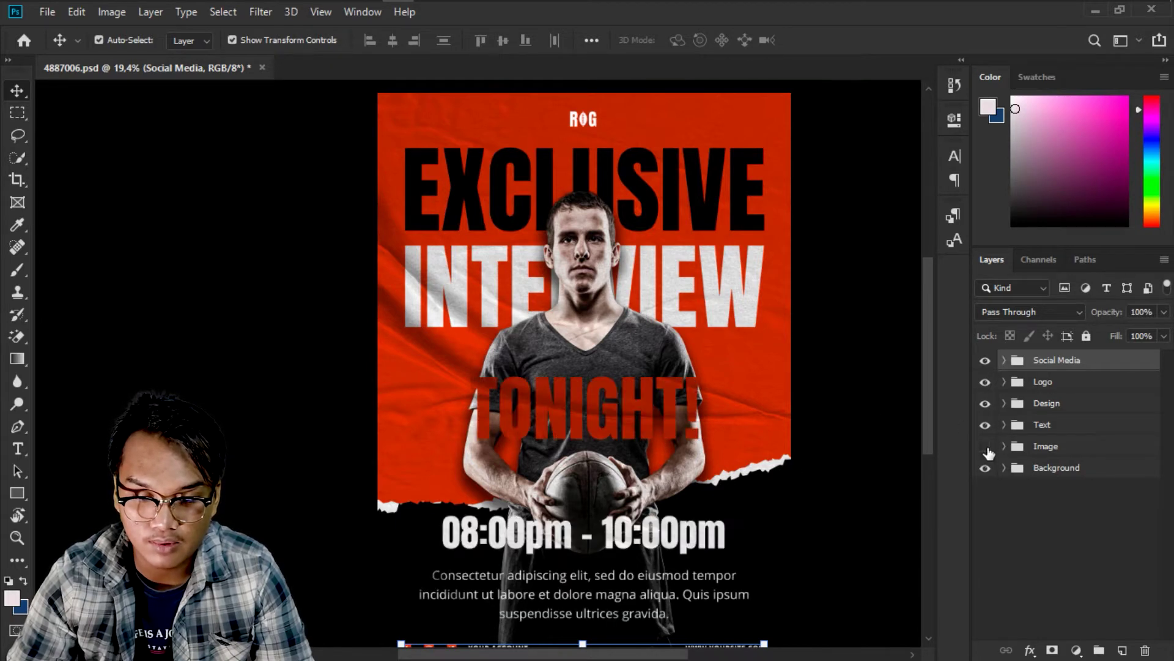
pyautogui.click(986, 446)
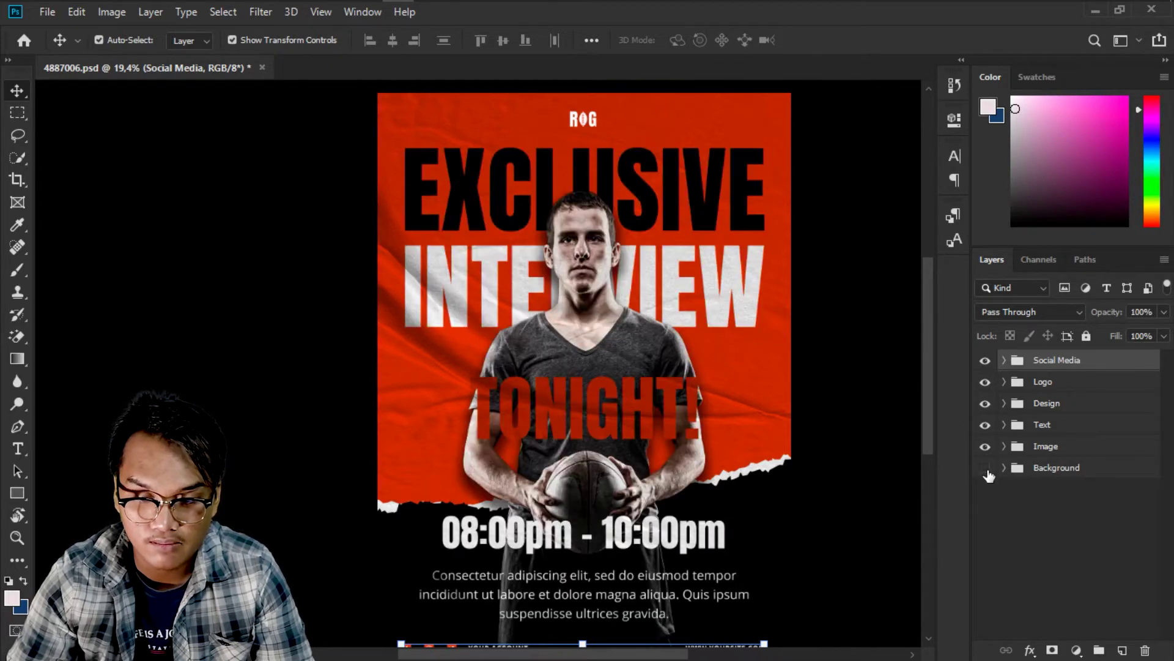
pyautogui.click(985, 468)
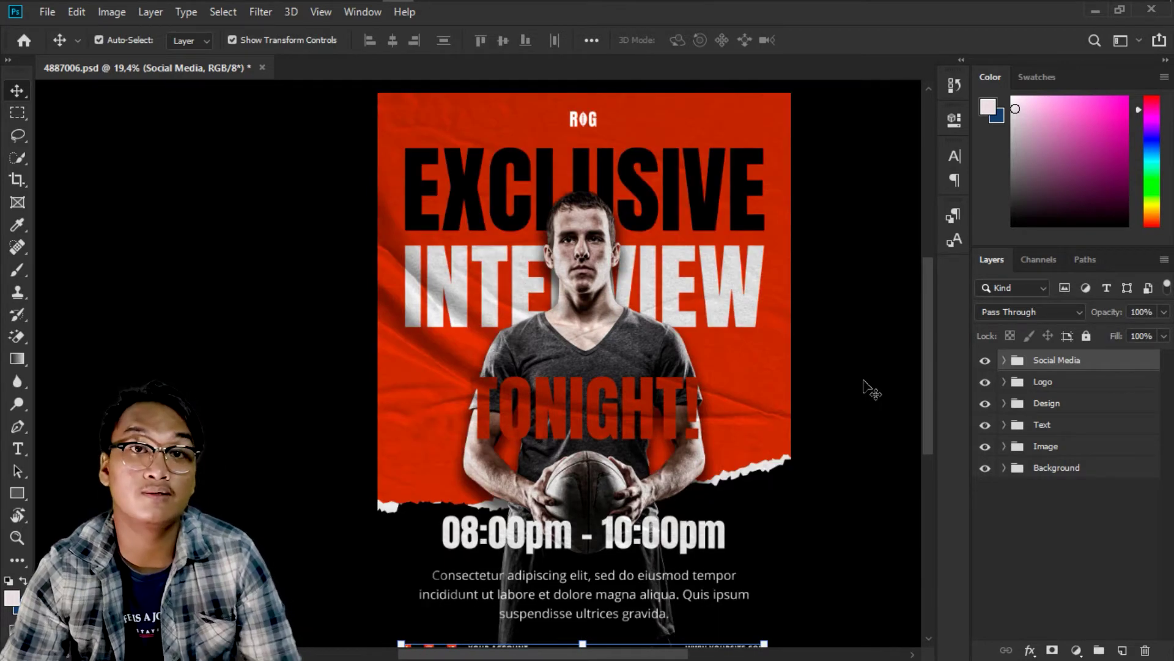
pyautogui.scroll(-1, 806, 428)
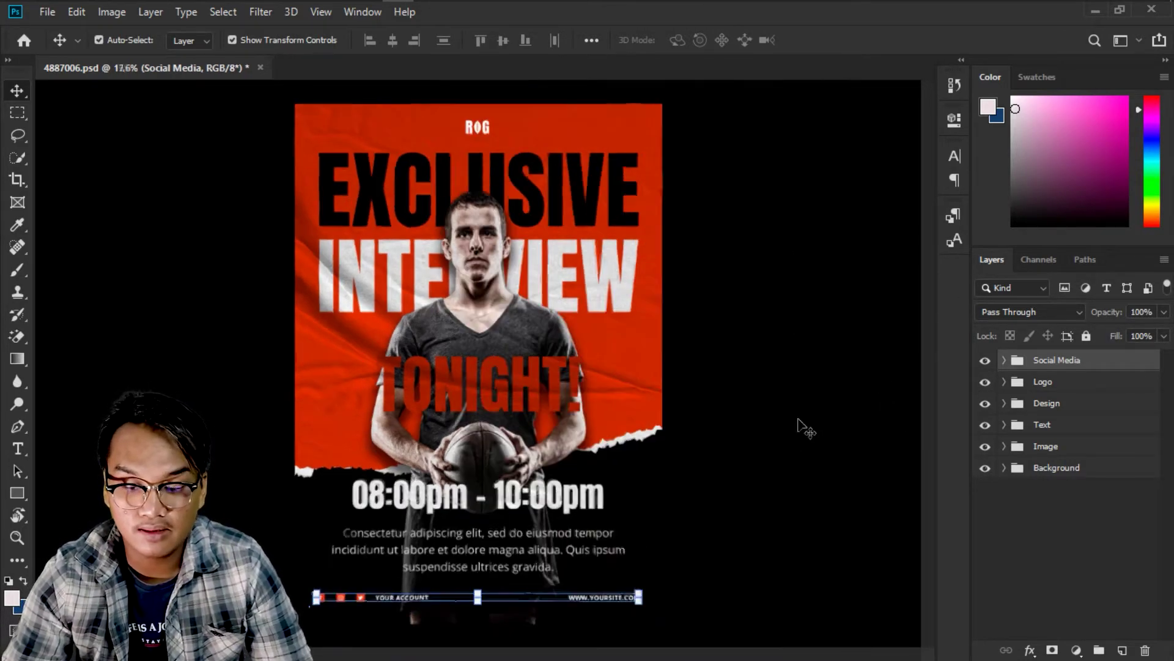
pyautogui.scroll(1, 735, 418)
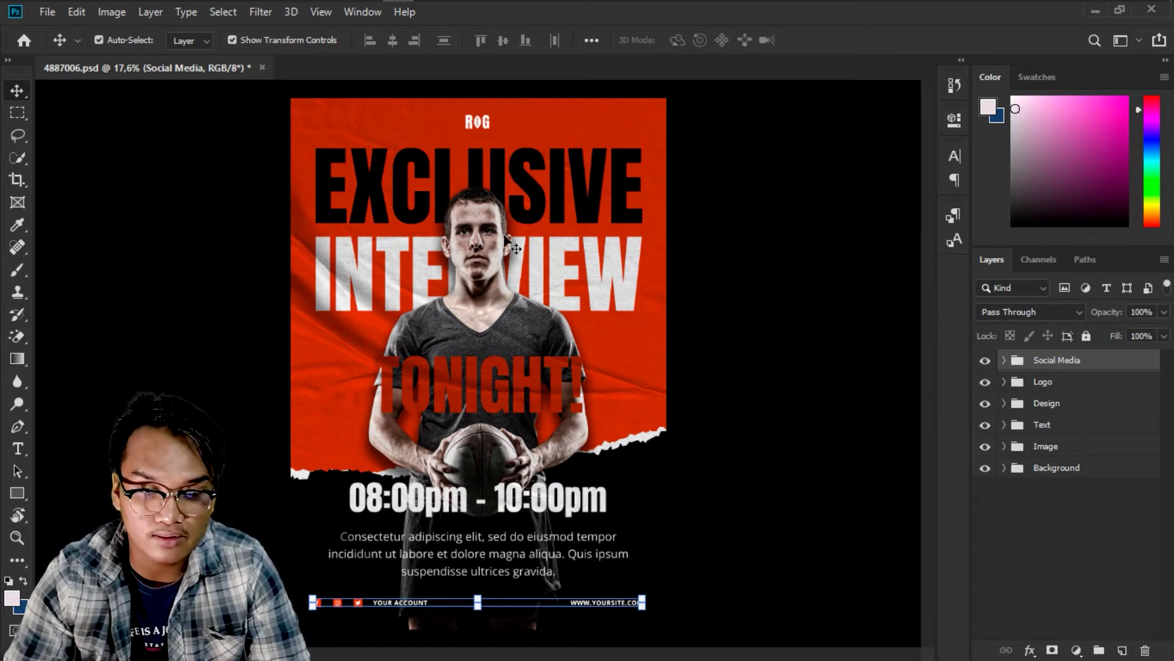
pyautogui.keyDown('alt'); pyautogui.scroll(1, 504, 235); pyautogui.keyUp('alt')
# Toggle the Design, Text and Image groups' visibility, then expand the Image group to list its layers.
pyautogui.click(1025, 405)
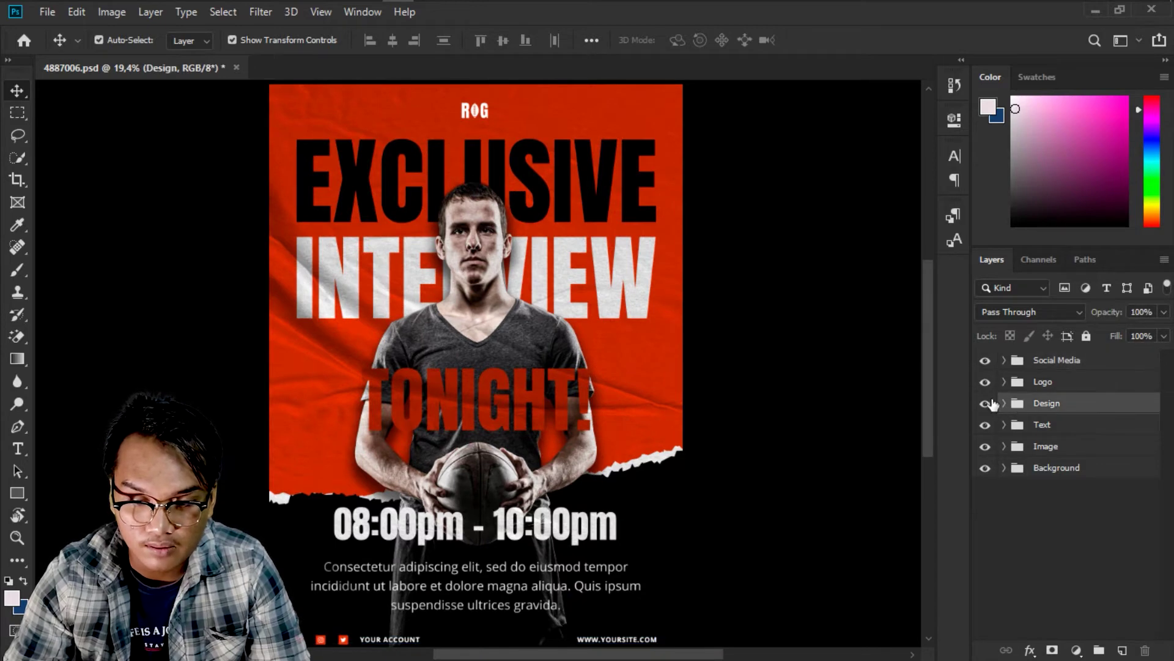
pyautogui.click(991, 405)
pyautogui.click(989, 407)
pyautogui.click(985, 426)
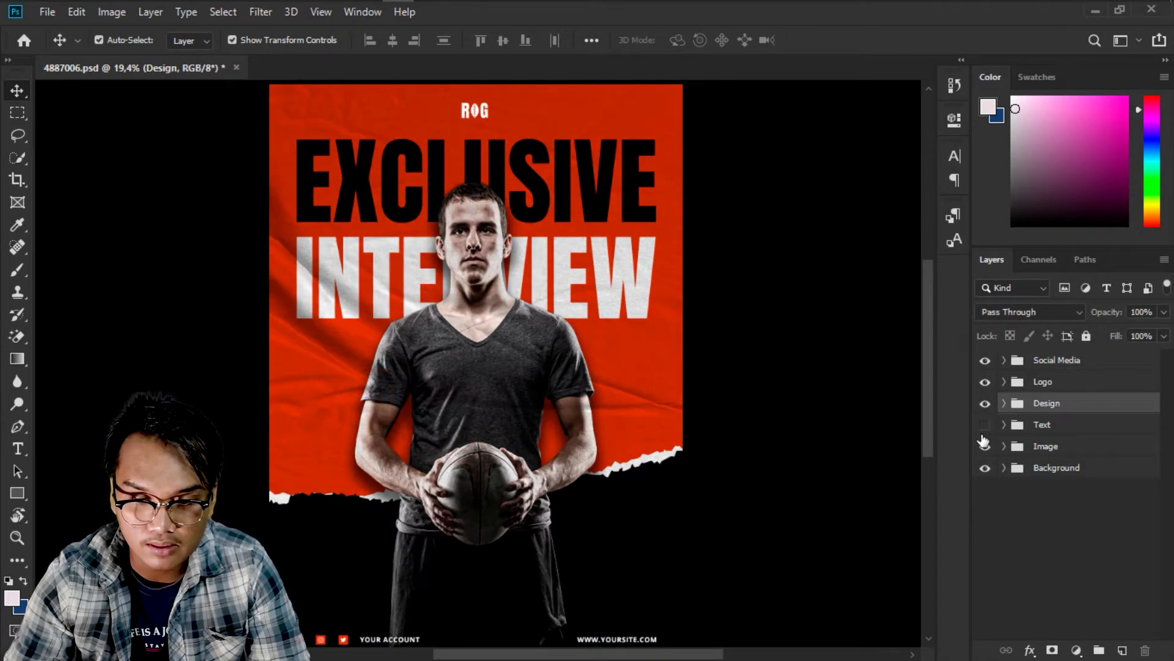
pyautogui.click(985, 428)
pyautogui.click(985, 447)
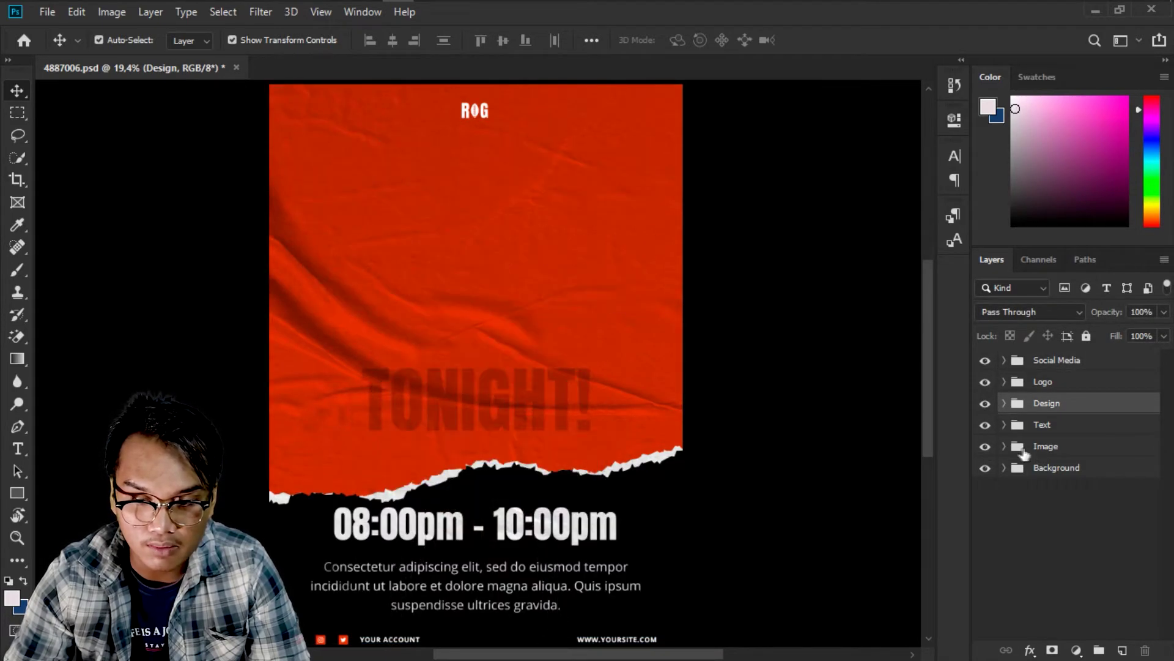
pyautogui.click(1014, 451)
pyautogui.click(1005, 449)
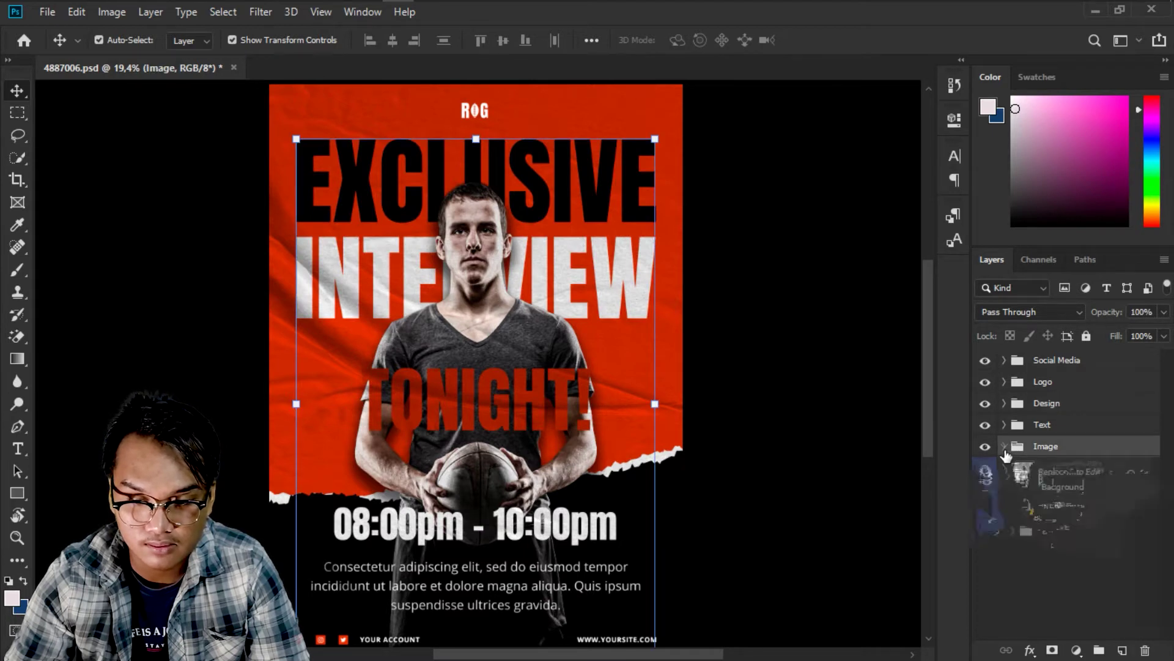
# Edit the INTERVIEW text layer, accepting the missing-font substitution to Anton, then select the EXCLUSIVE layer.
pyautogui.click(1031, 515)
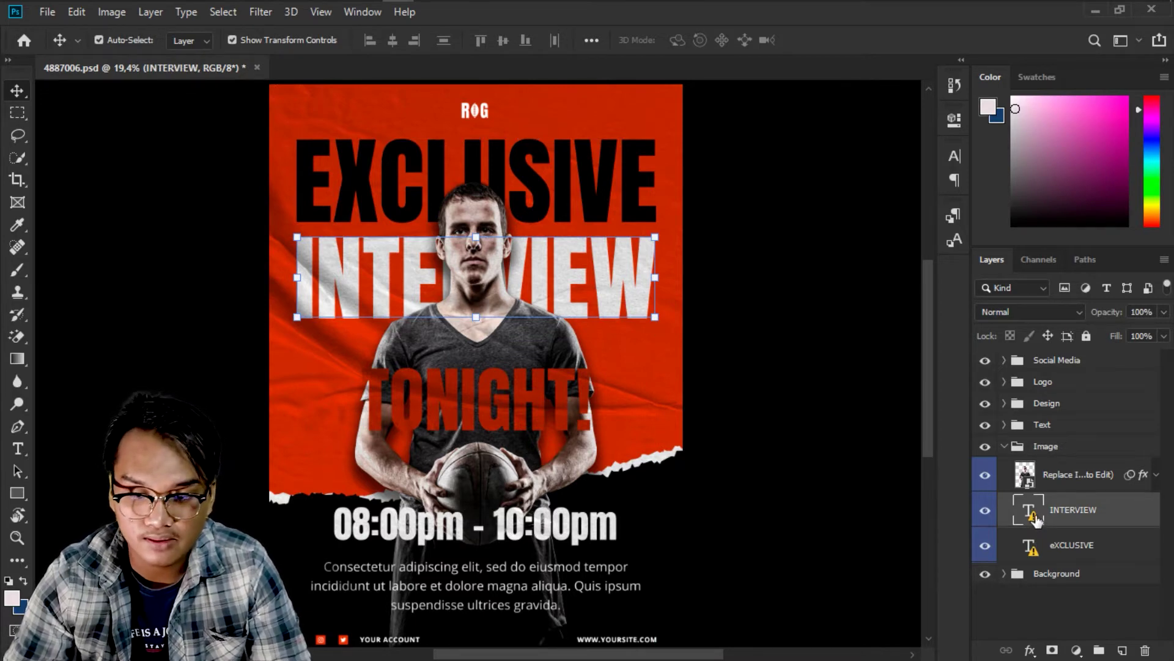
pyautogui.doubleClick(1031, 514)
pyautogui.click(558, 301)
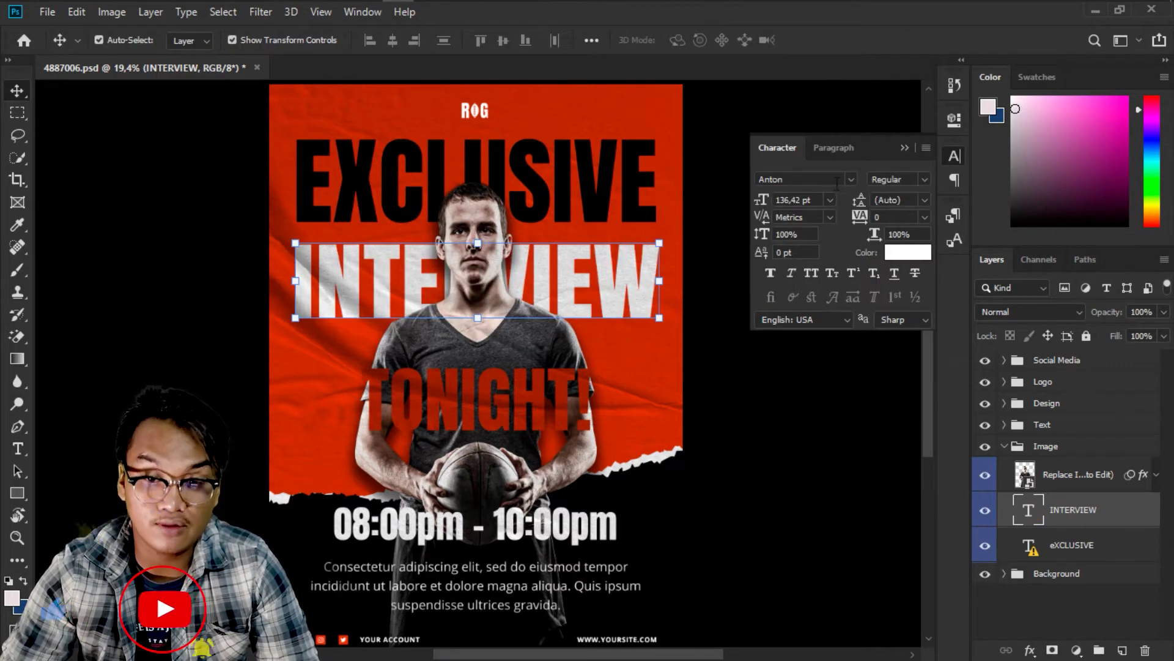
pyautogui.rightClick(606, 215)
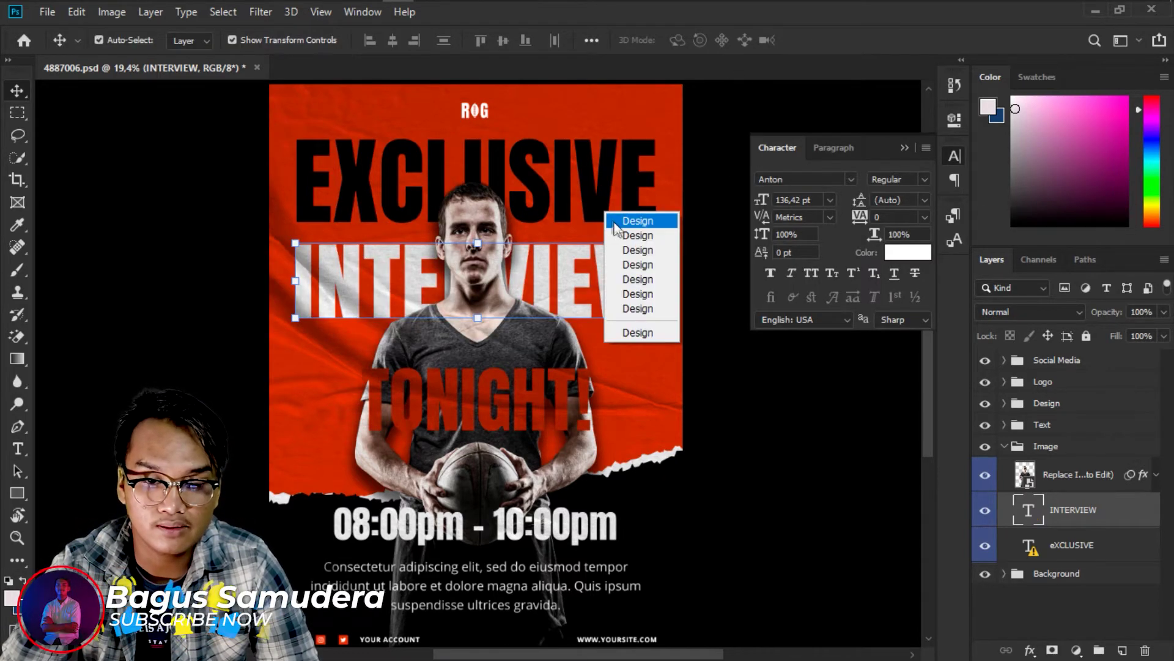
pyautogui.click(630, 220)
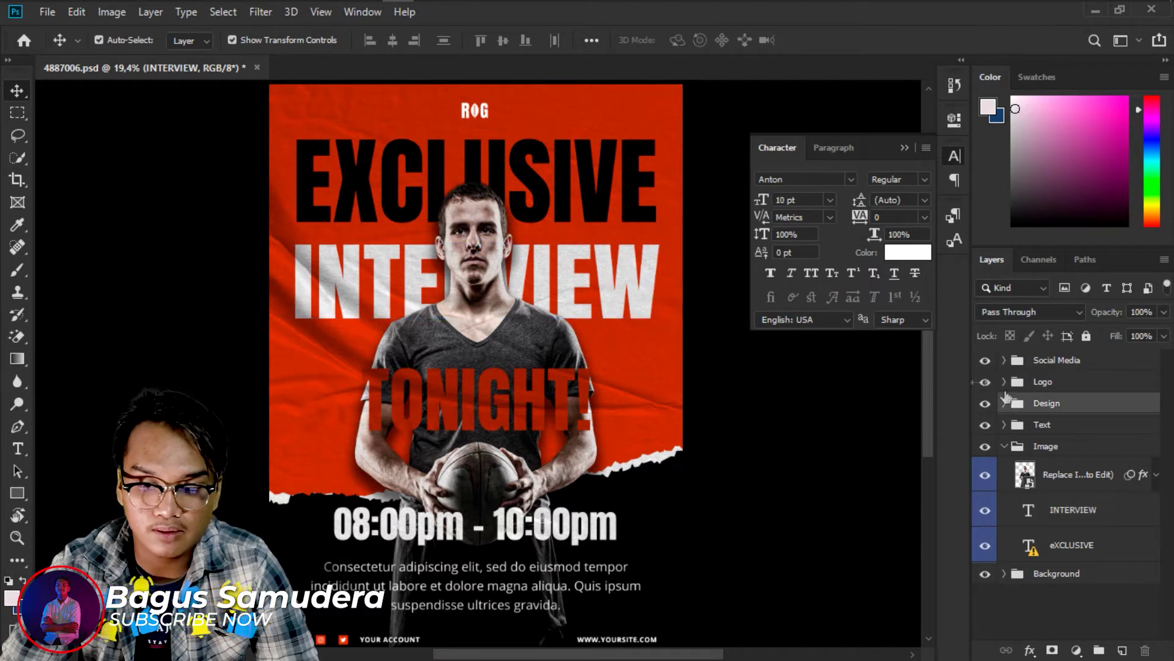
pyautogui.click(1072, 548)
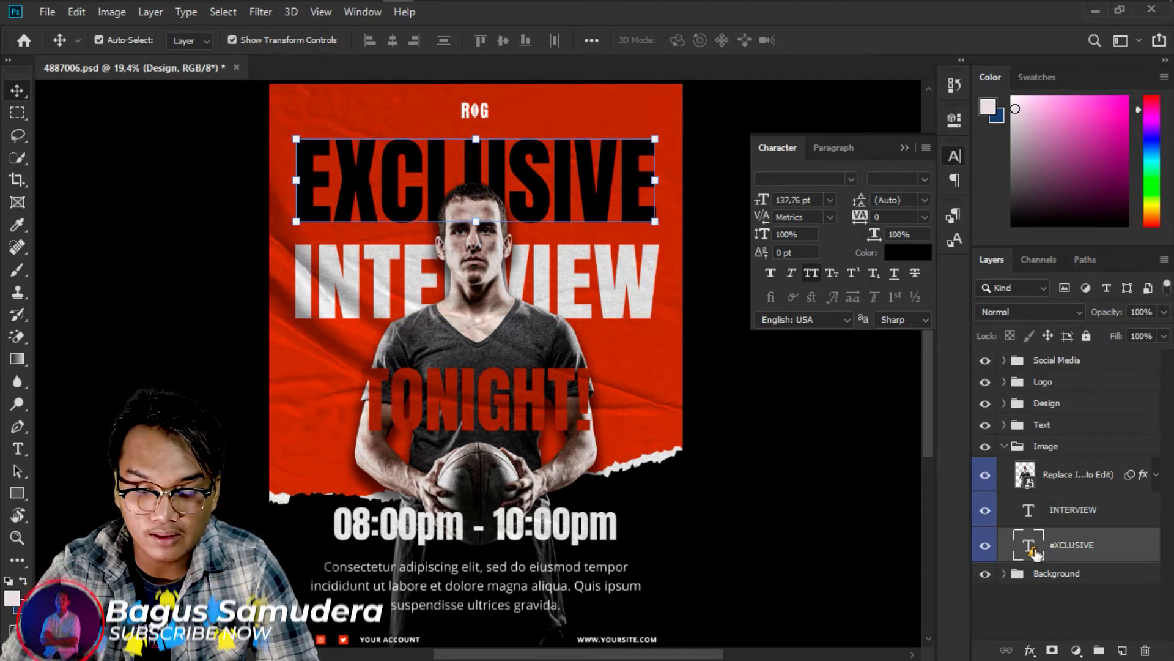
# Select the EXCLUSIVE headline with the Type tool, accept font substitution, and set it in Anton.
pyautogui.click(846, 181)
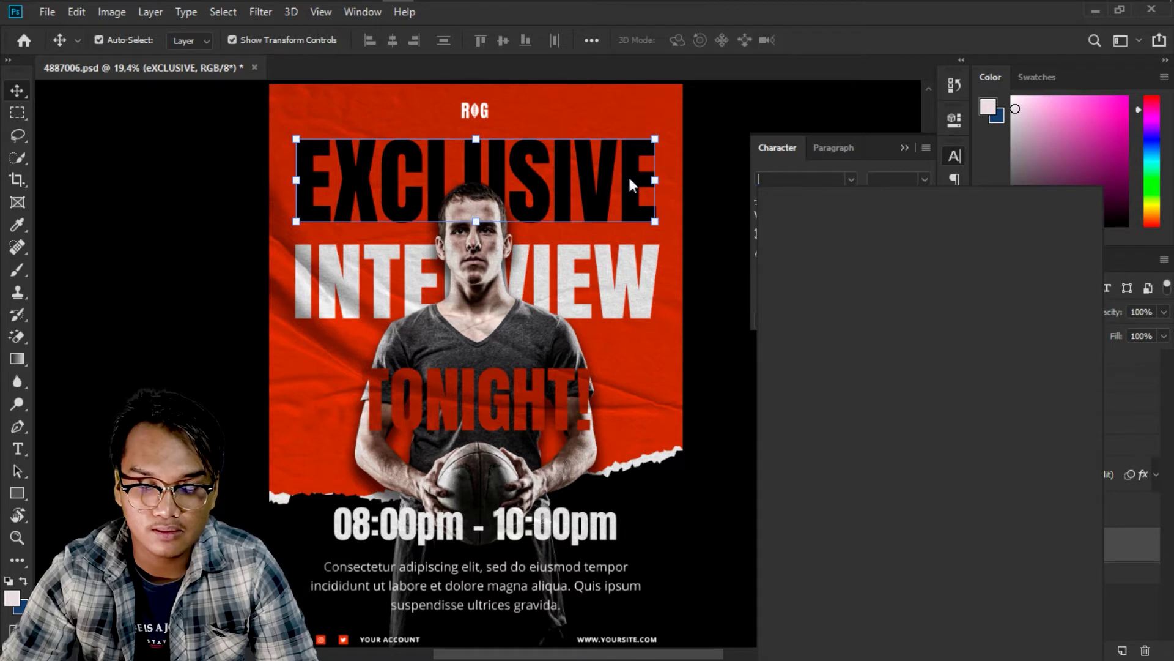
pyautogui.click(598, 179)
pyautogui.click(598, 179)
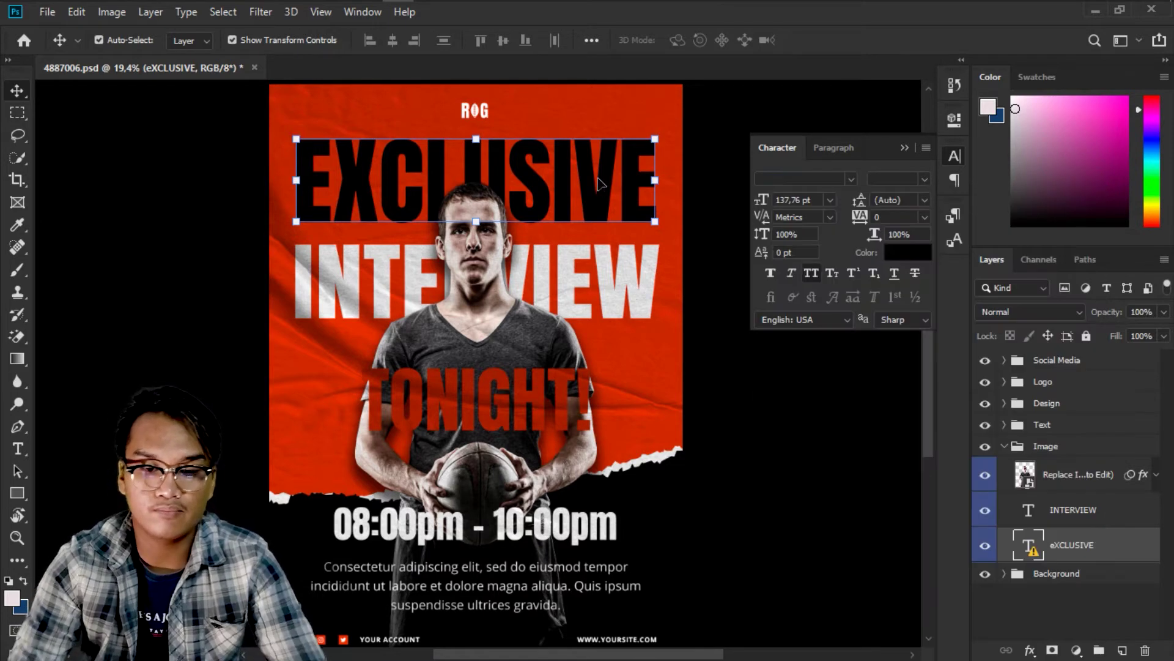
pyautogui.click(598, 178)
pyautogui.click(599, 179)
pyautogui.rightClick(598, 178)
pyautogui.click(577, 174)
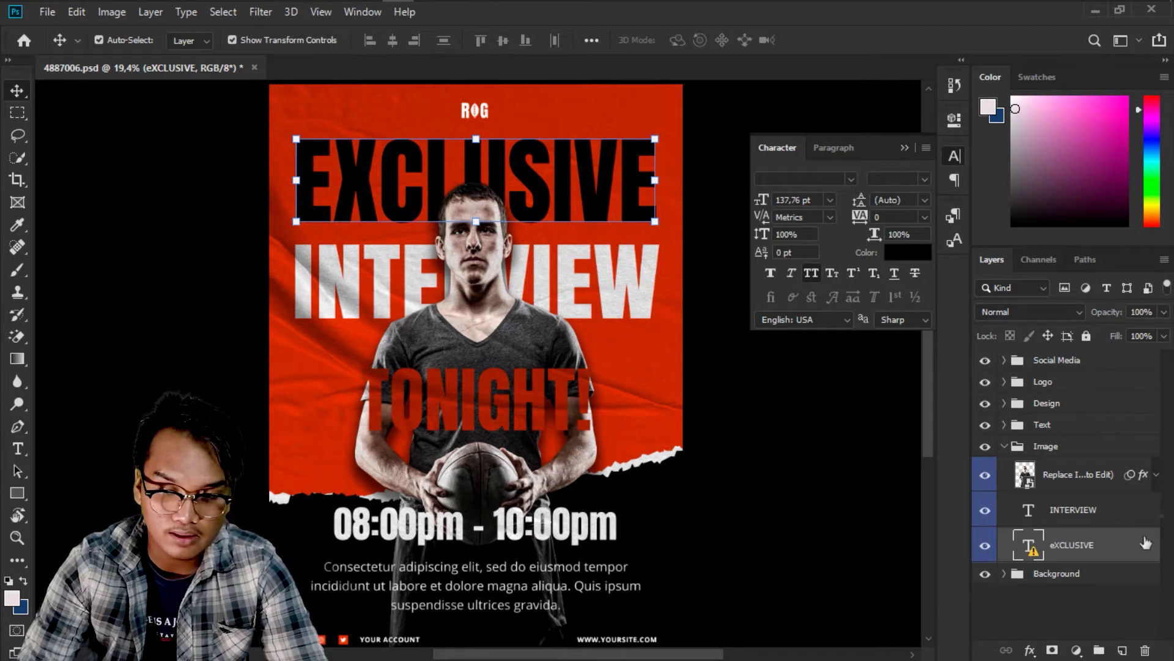
pyautogui.click(17, 449)
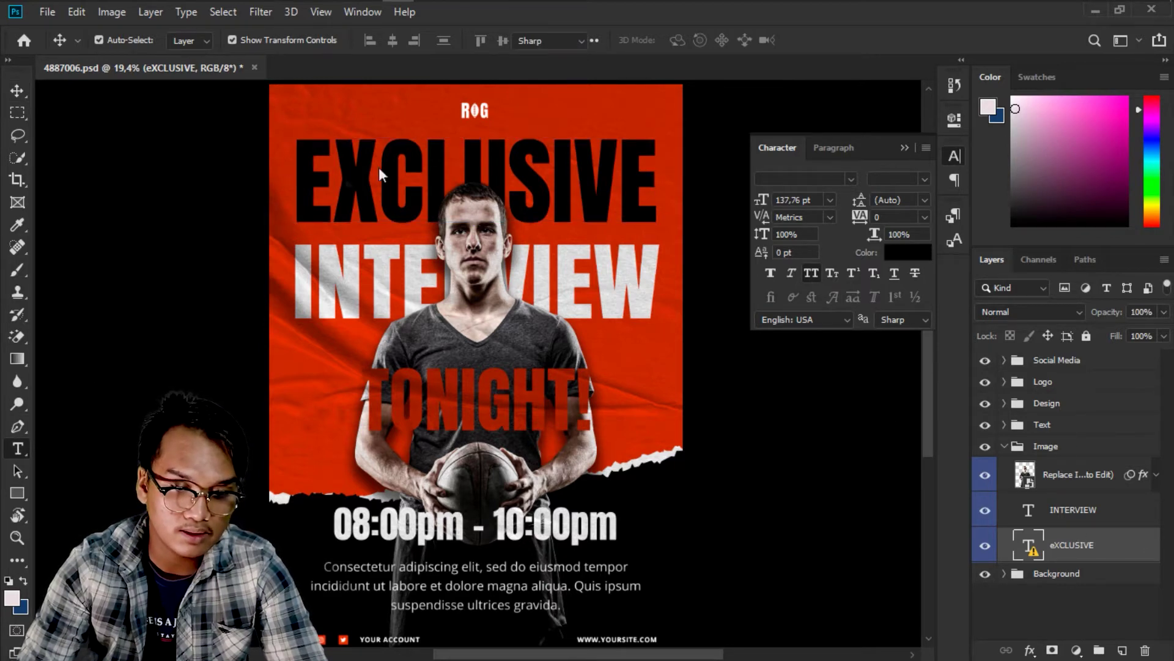
pyautogui.click(460, 175)
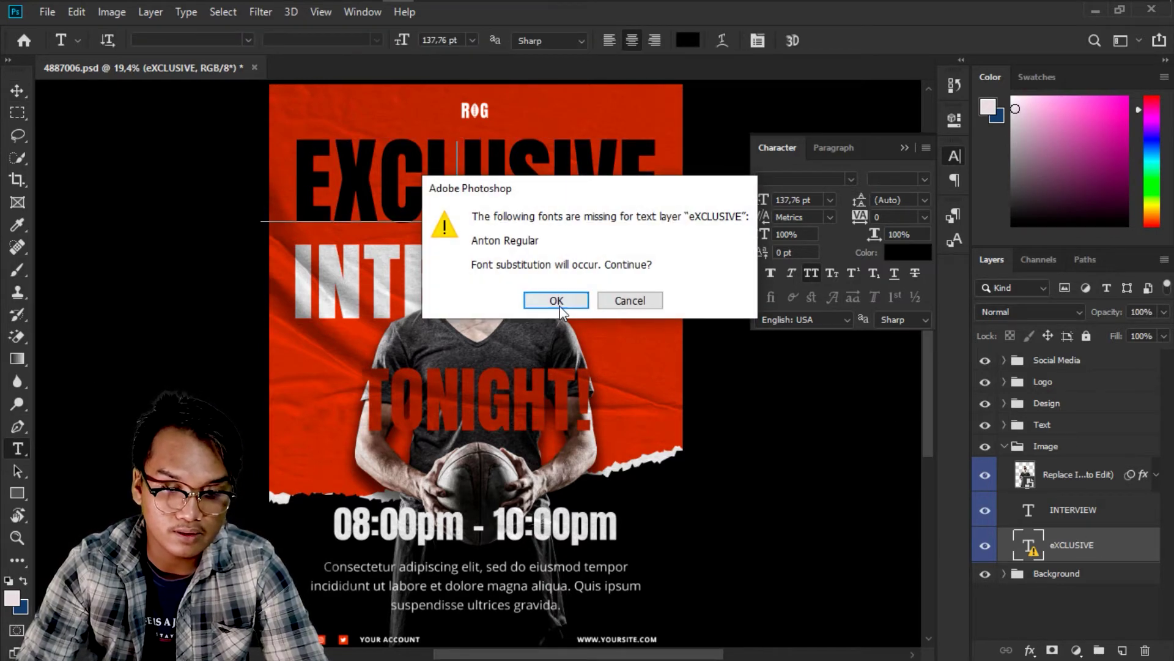
pyautogui.click(557, 299)
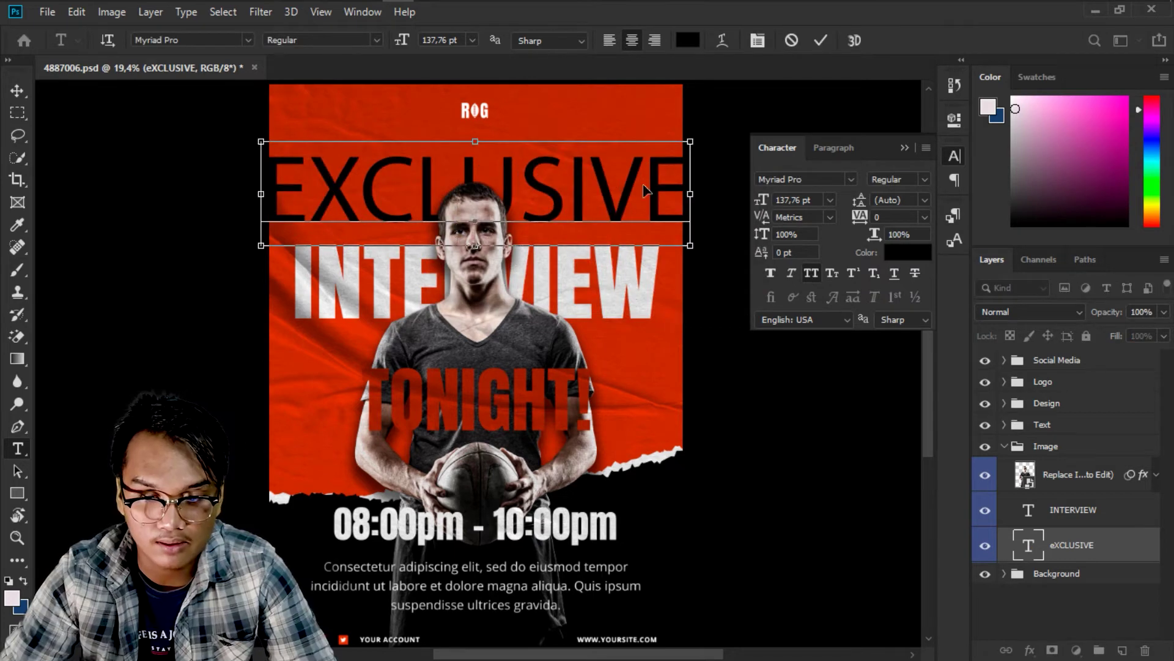
pyautogui.hotkey('ctrl', 'a')
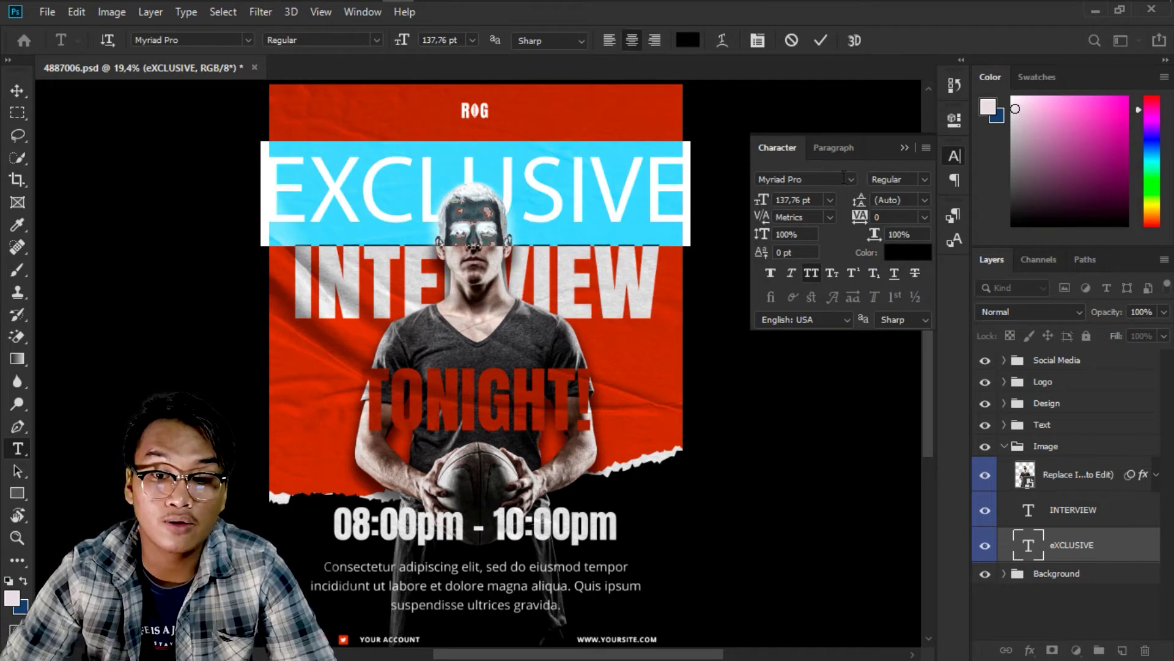
pyautogui.click(848, 180)
pyautogui.click(850, 225)
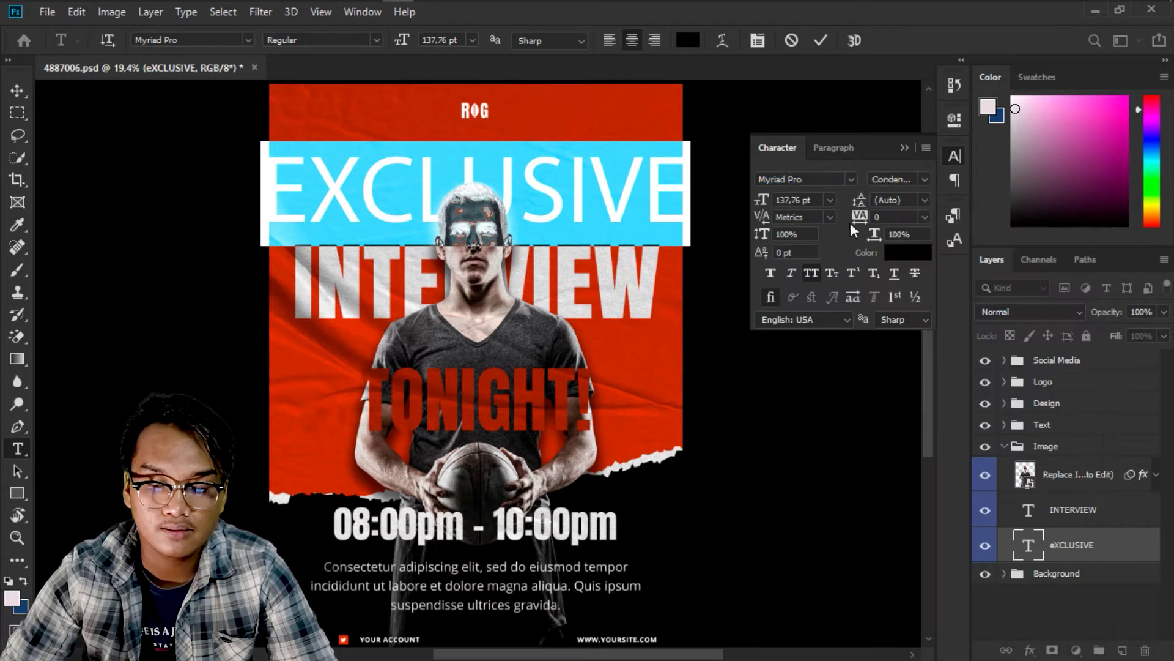
pyautogui.click(822, 41)
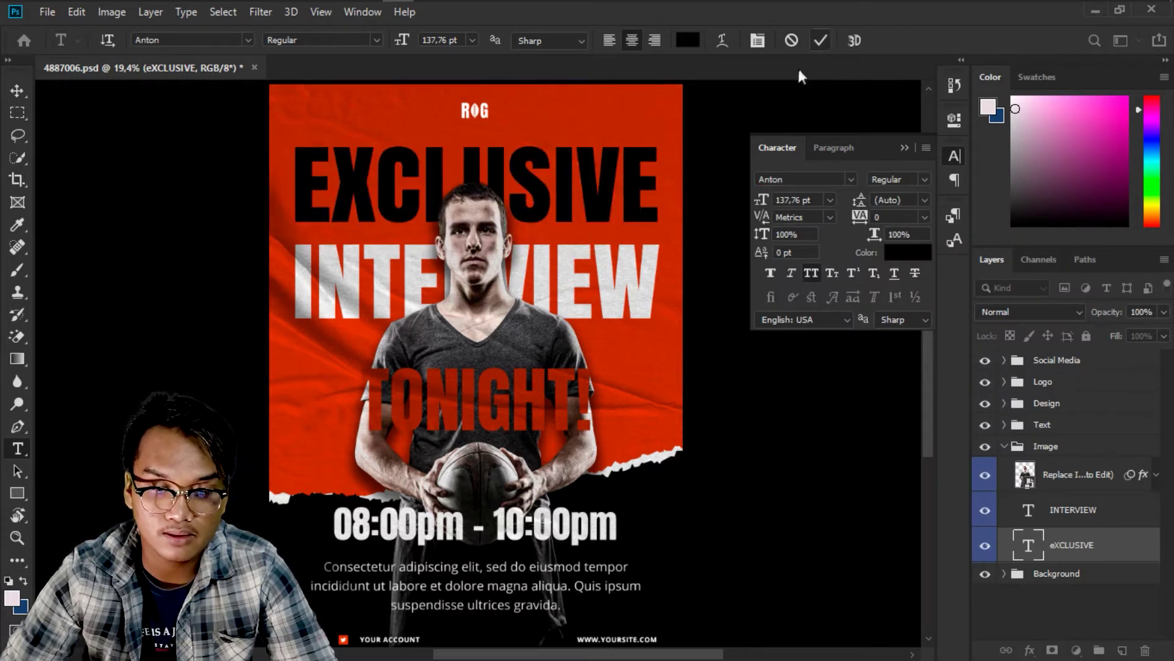
# Replace the headline text with BERBAGI and commit the edit.
pyautogui.click(572, 169)
pyautogui.hotkey('ctrl', 'a')
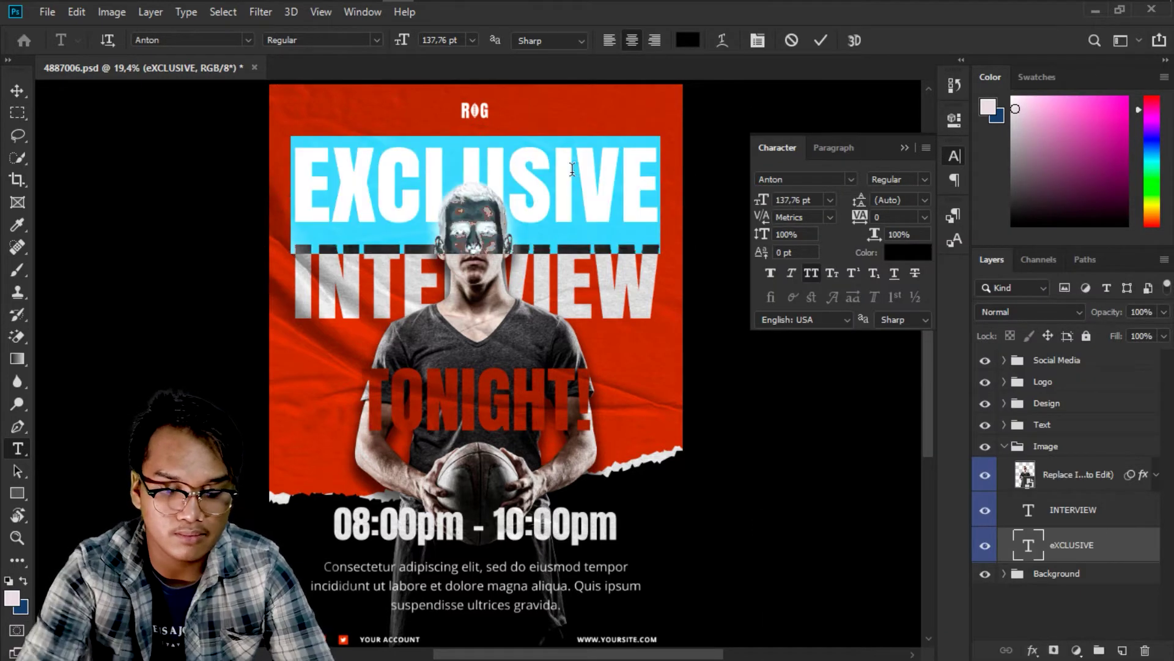
pyautogui.write('BAN')
pyautogui.press('BackSpace')
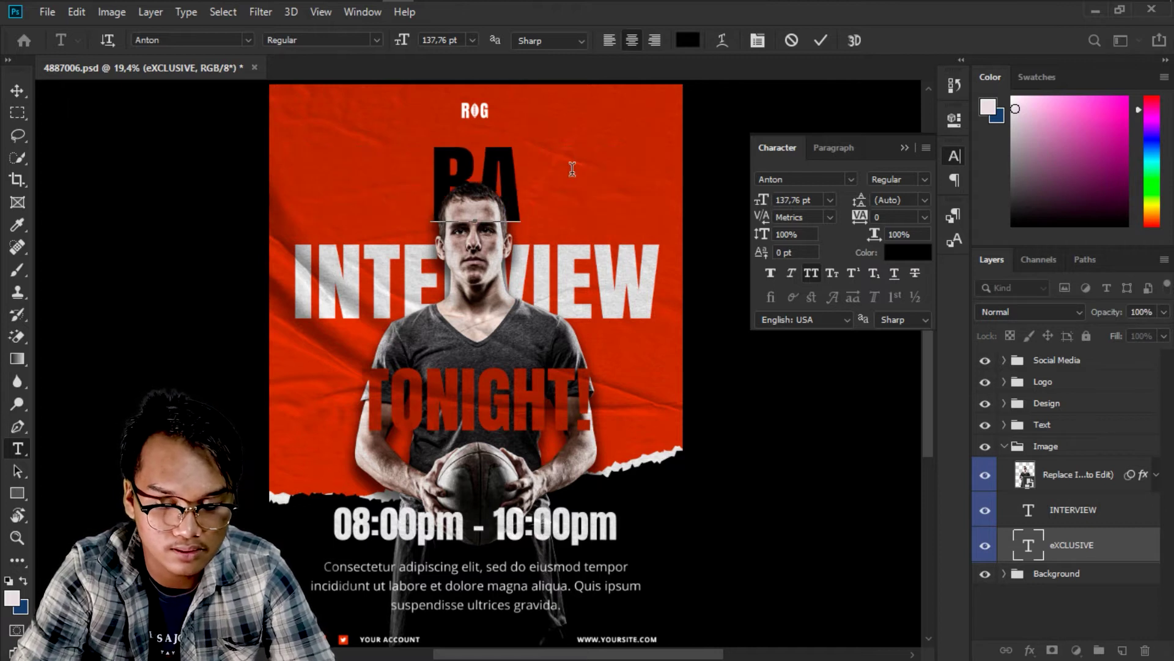
pyautogui.write('KTI')
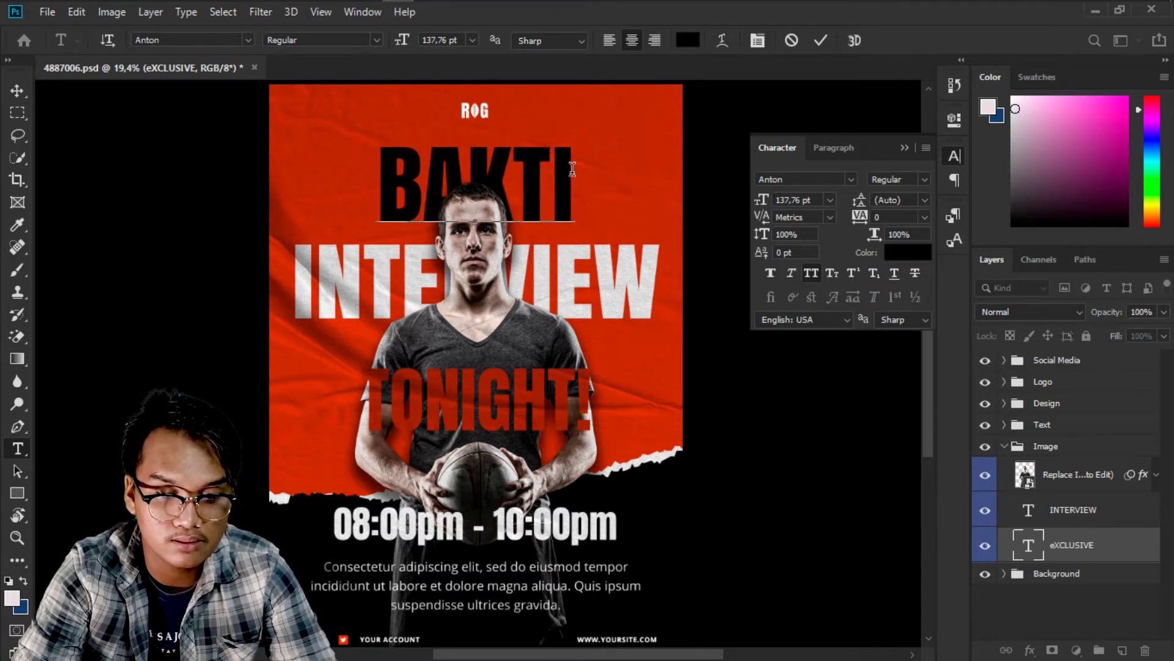
pyautogui.hotkey('ctrl', 'a')
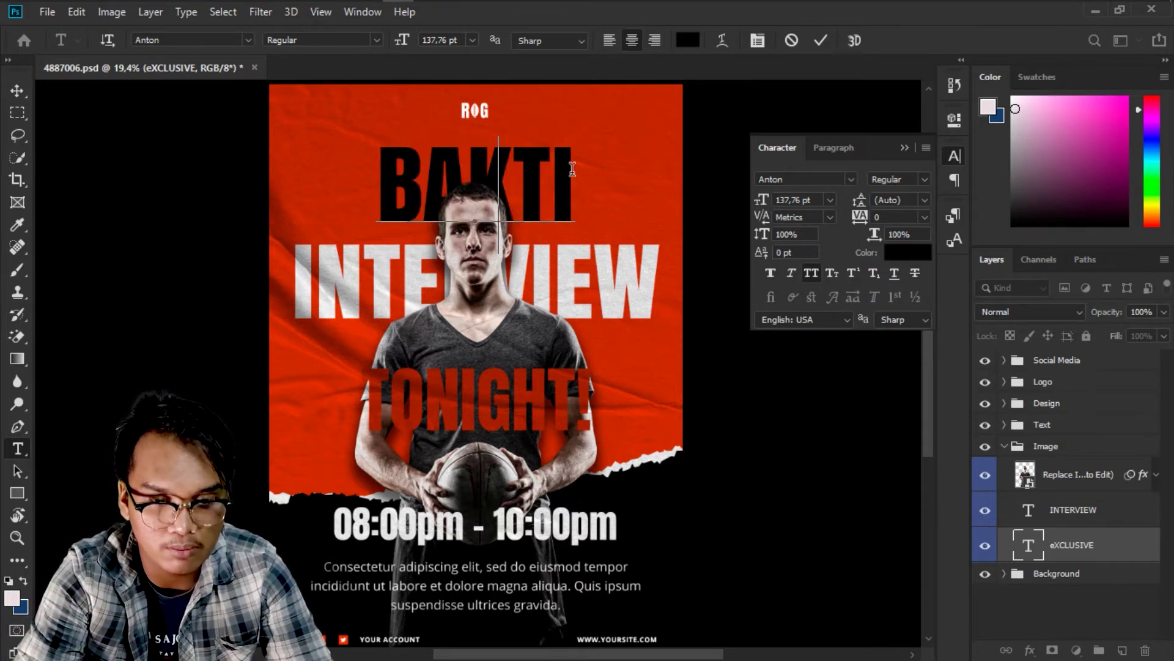
pyautogui.write('BERBAGI')
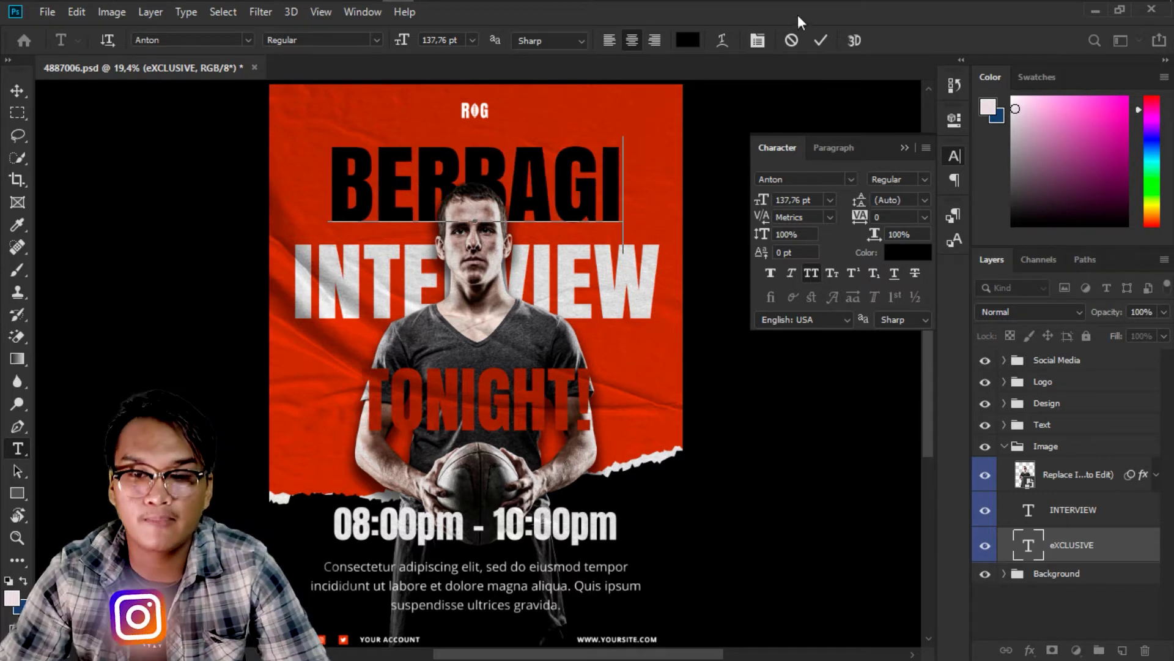
pyautogui.click(817, 38)
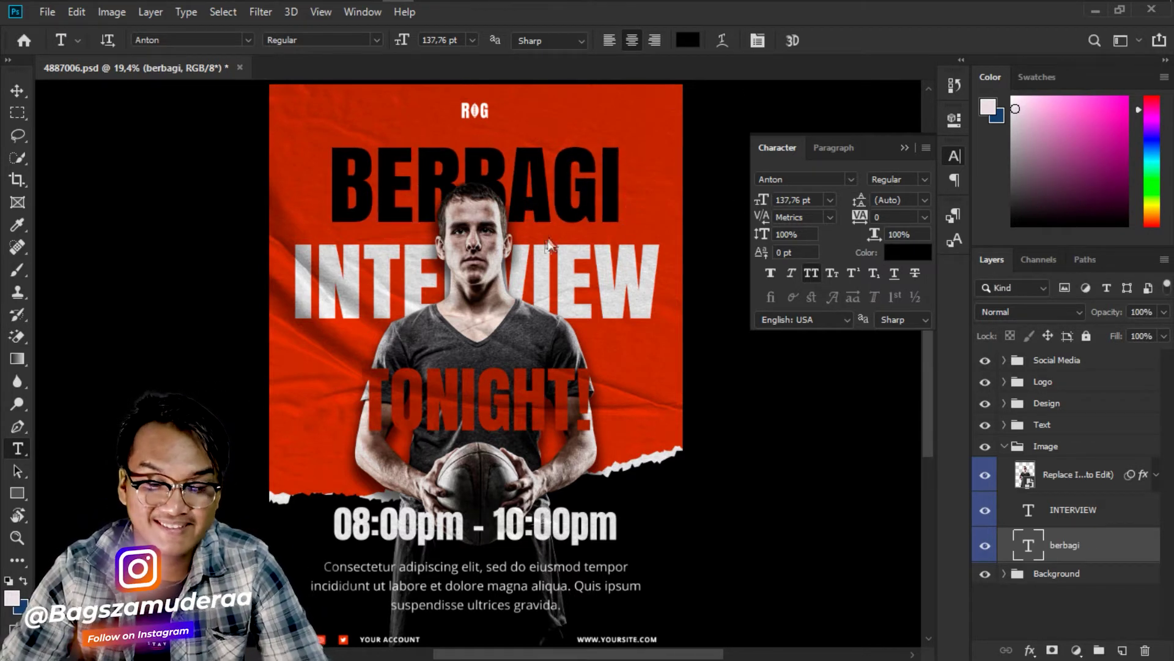
# Retype the INTERVIEW line as 'BERSAMA' in capital letters and commit the change.
pyautogui.click(1063, 520)
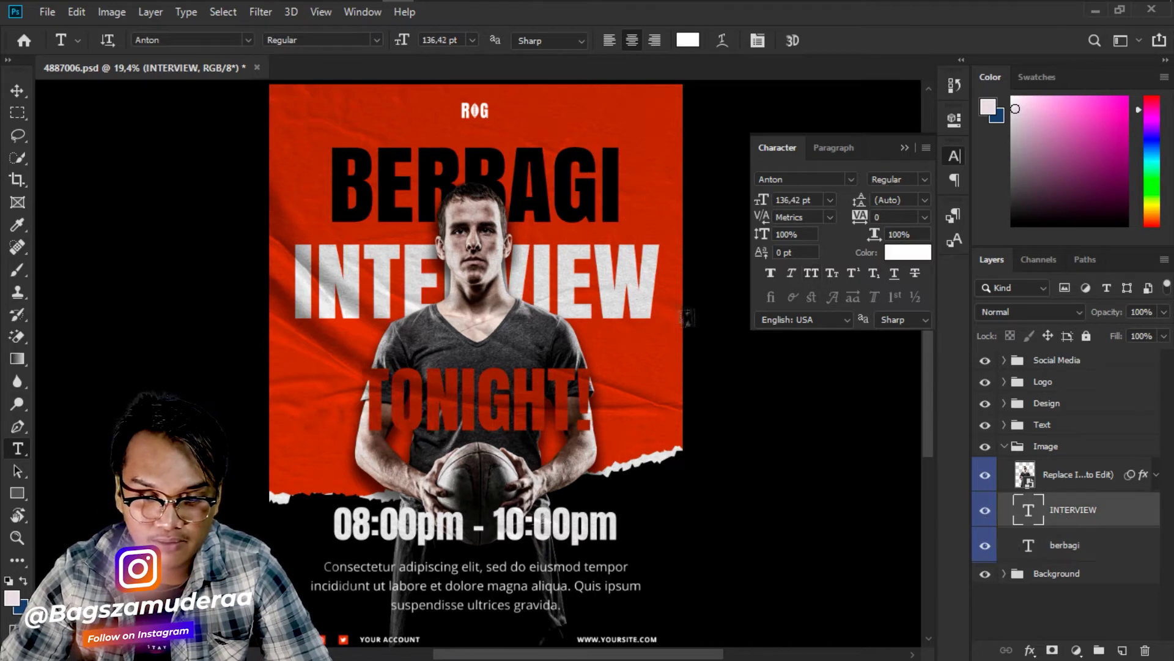
pyautogui.doubleClick(587, 277)
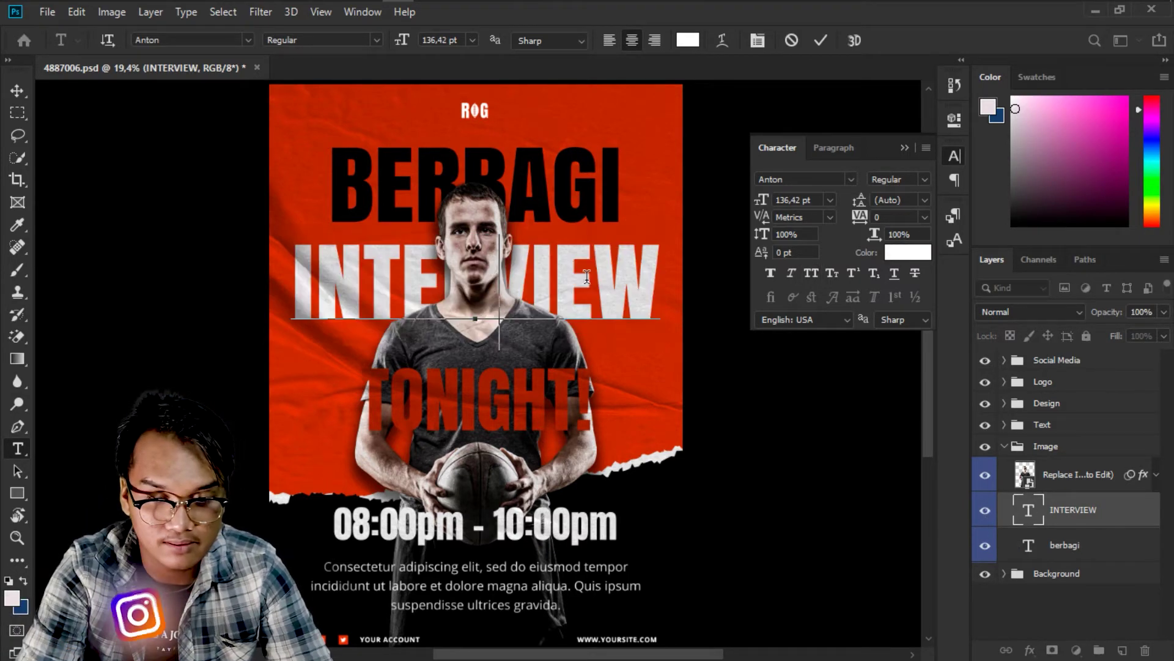
pyautogui.press('BackSpace')
pyautogui.write('bersama')
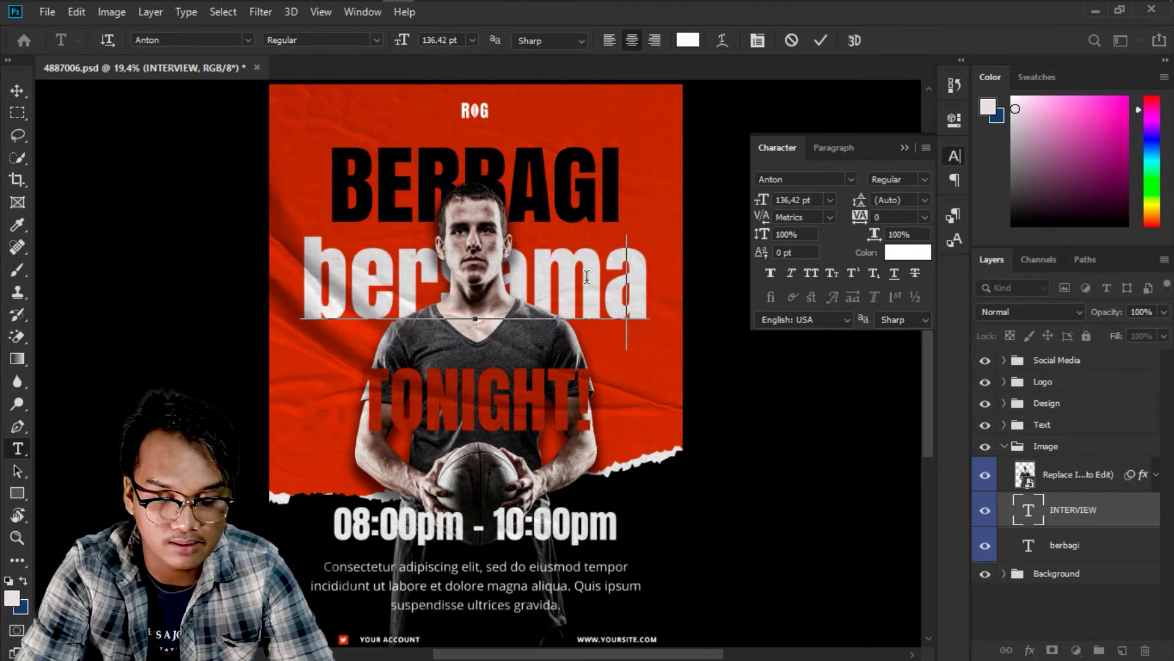
pyautogui.press('capslock')
pyautogui.press('BackSpace')
pyautogui.press('BackSpace')
pyautogui.press('BackSpace')
pyautogui.press('BackSpace')
pyautogui.press('BackSpace')
pyautogui.press('BackSpace')
pyautogui.press('BackSpace')
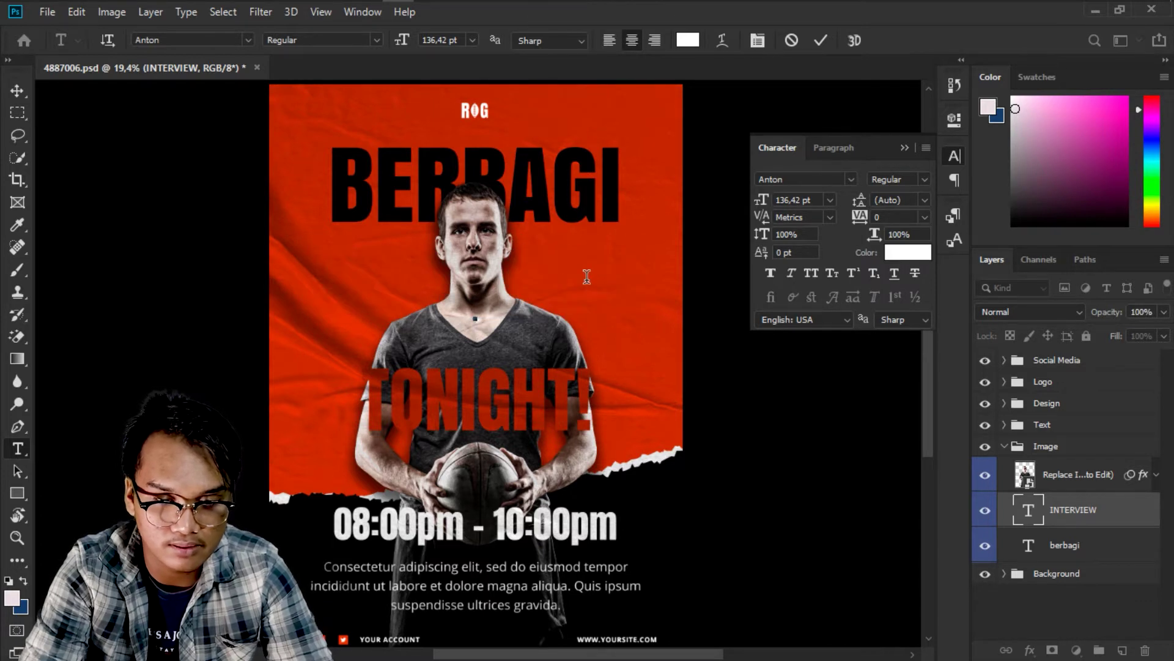
pyautogui.write('BERSAMA')
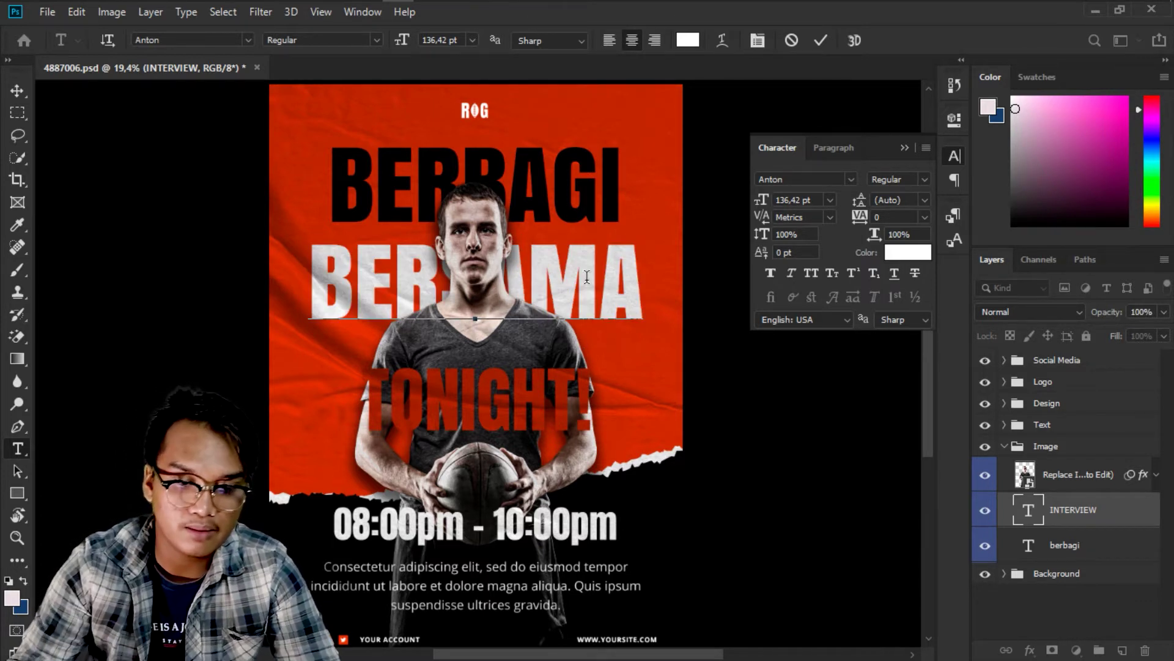
pyautogui.click(821, 40)
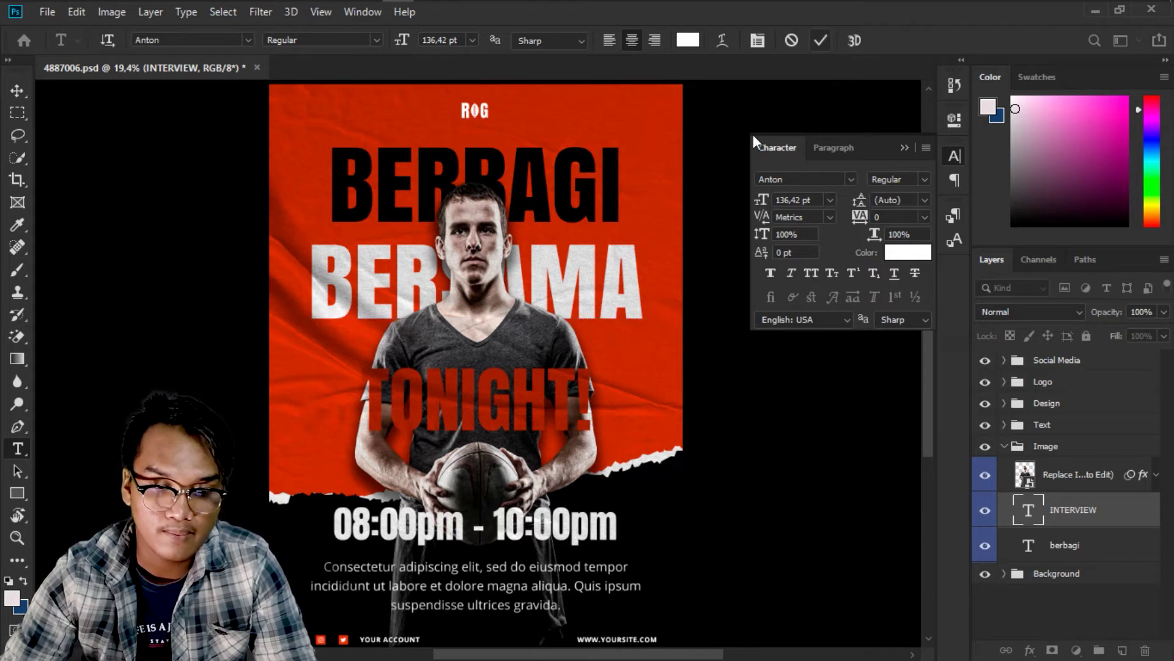
pyautogui.click(17, 90)
pyautogui.rightClick(638, 398)
pyautogui.click(658, 407)
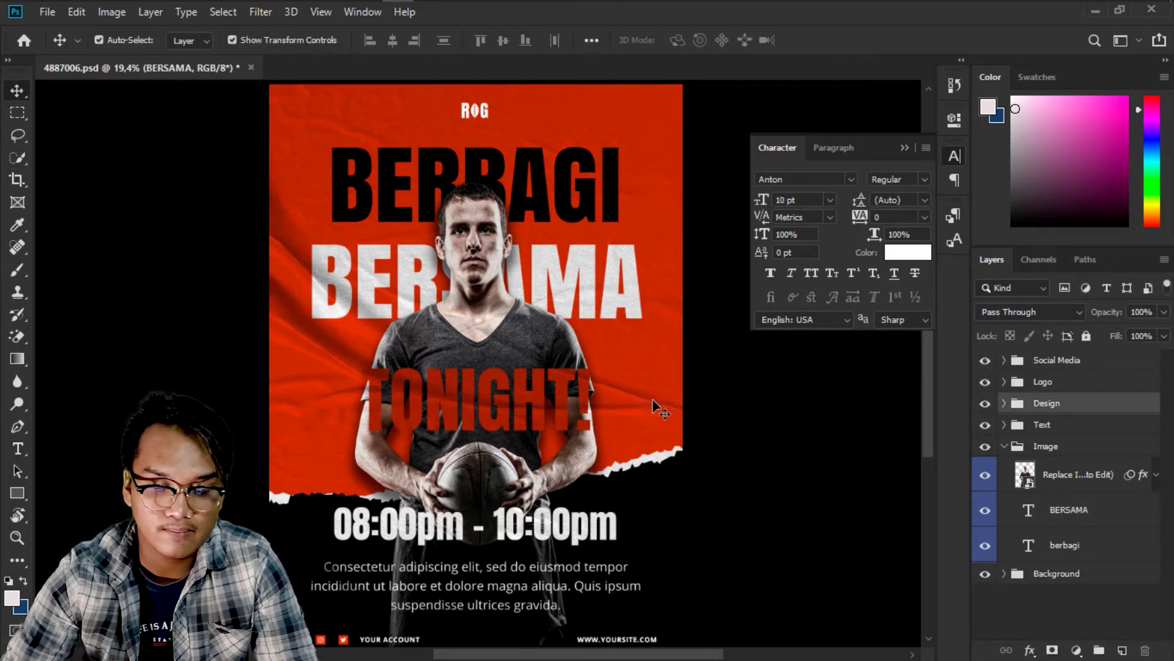
# Scale the BERBAGI headline to 110.85% with Free Transform and nudge it slightly left and down.
pyautogui.rightClick(384, 176)
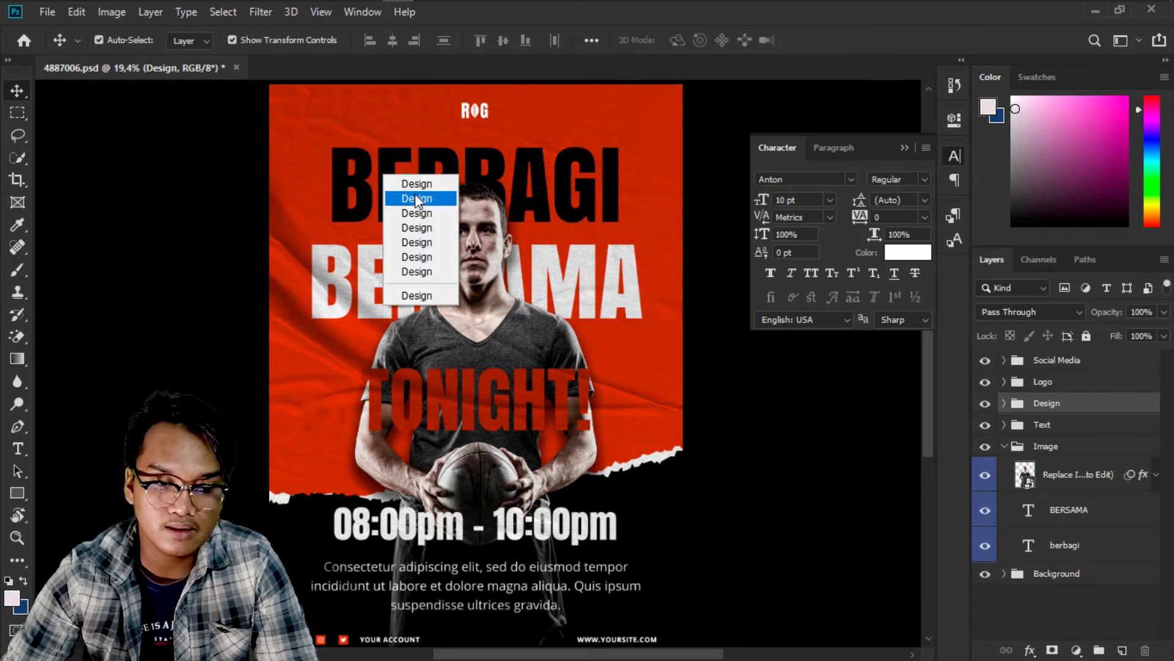
pyautogui.click(1070, 526)
pyautogui.click(1095, 541)
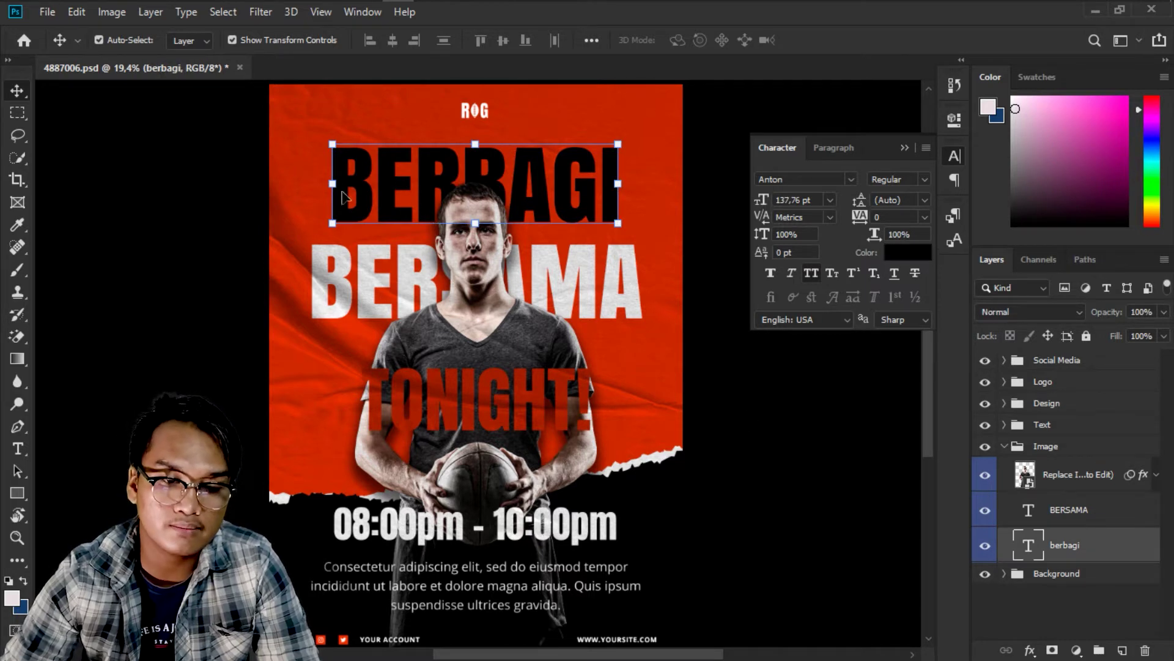
pyautogui.hotkey('ctrl', 't')
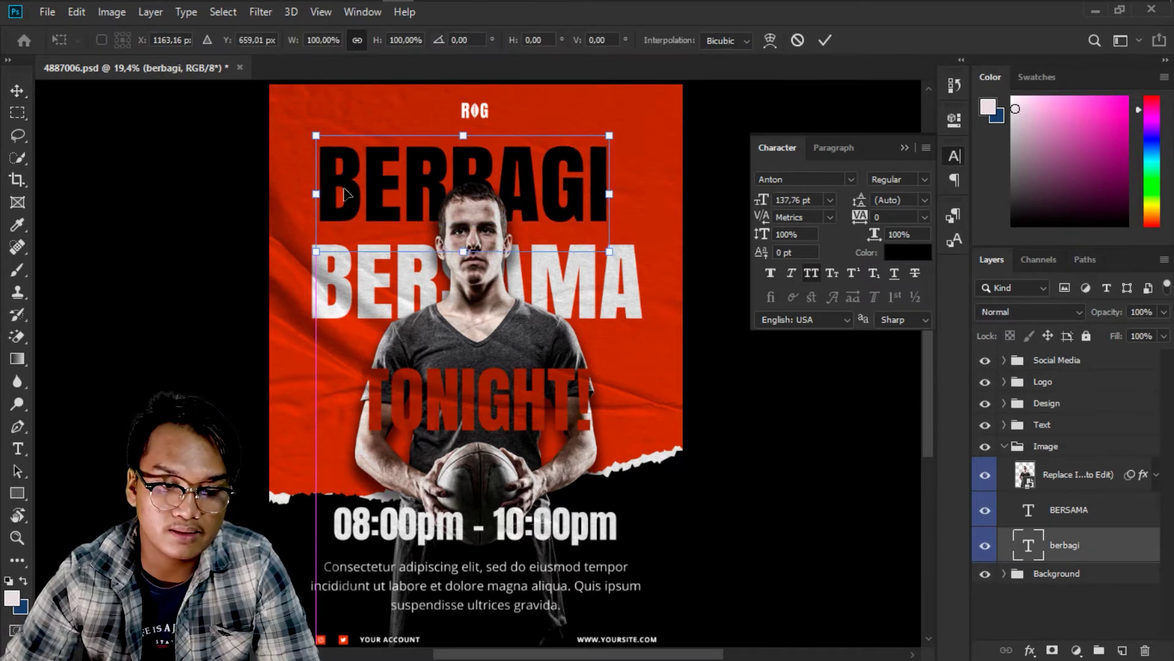
pyautogui.moveTo(604, 192); pyautogui.dragTo(636, 197)
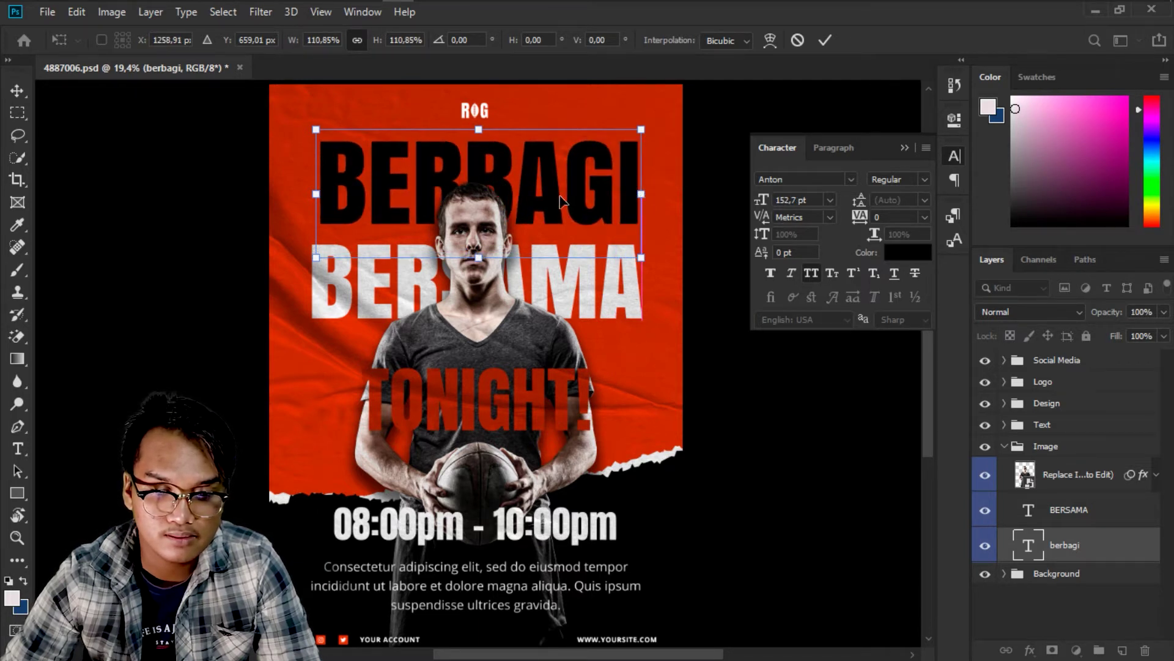
pyautogui.moveTo(560, 196); pyautogui.dragTo(561, 202)
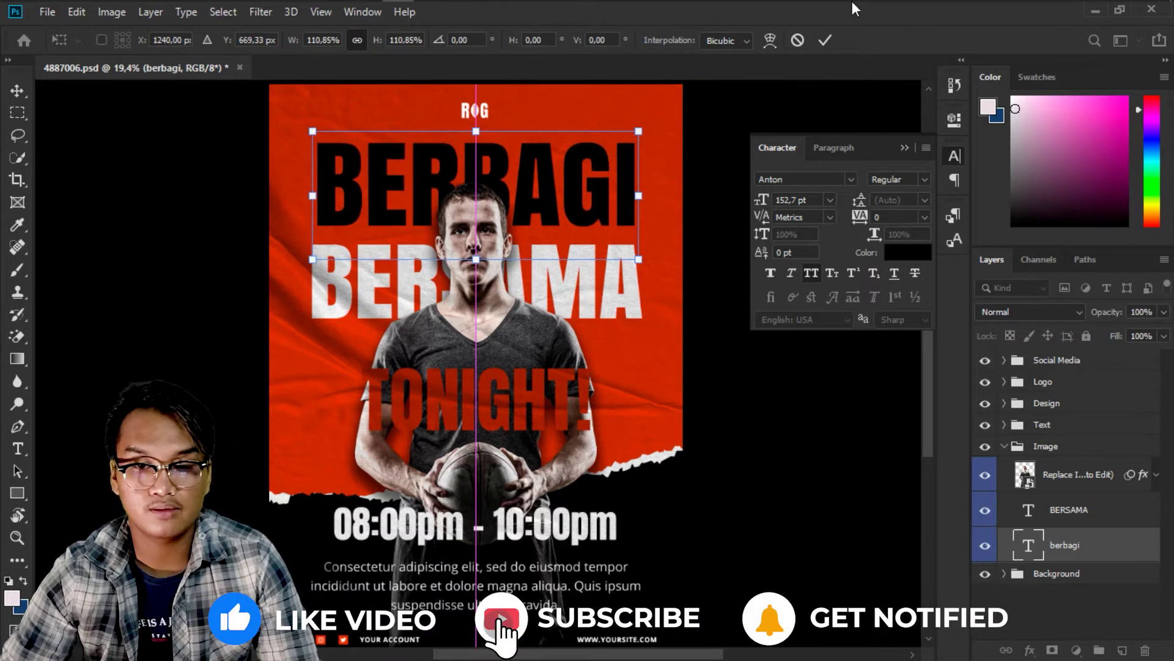
# Commit the enlarged BERBAGI headline and select the man's photo layer, toggling it to check.
pyautogui.click(826, 41)
pyautogui.scroll(-2, 483, 332)
pyautogui.rightClick(511, 346)
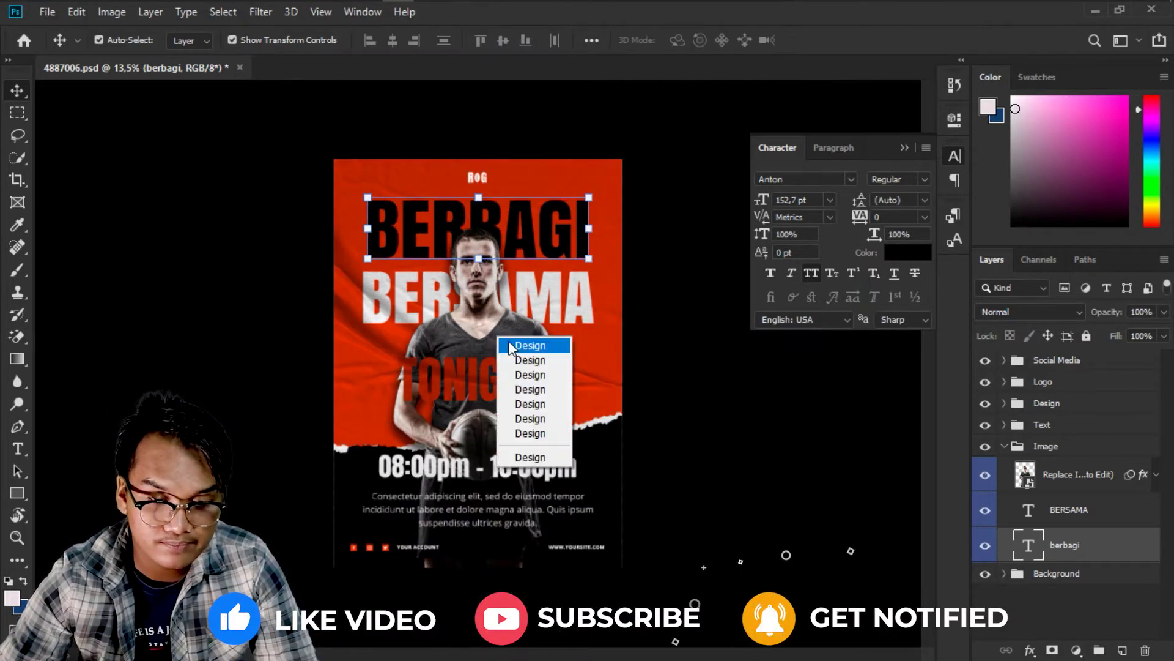
pyautogui.click(1068, 493)
pyautogui.click(1070, 477)
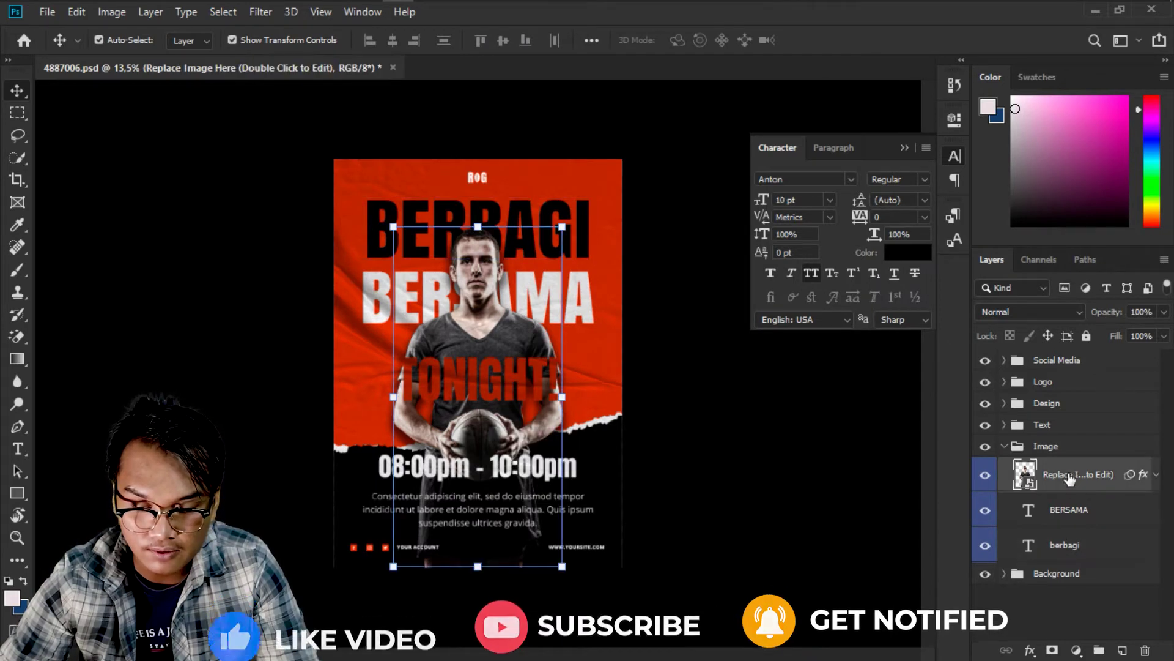
pyautogui.click(986, 478)
pyautogui.click(986, 479)
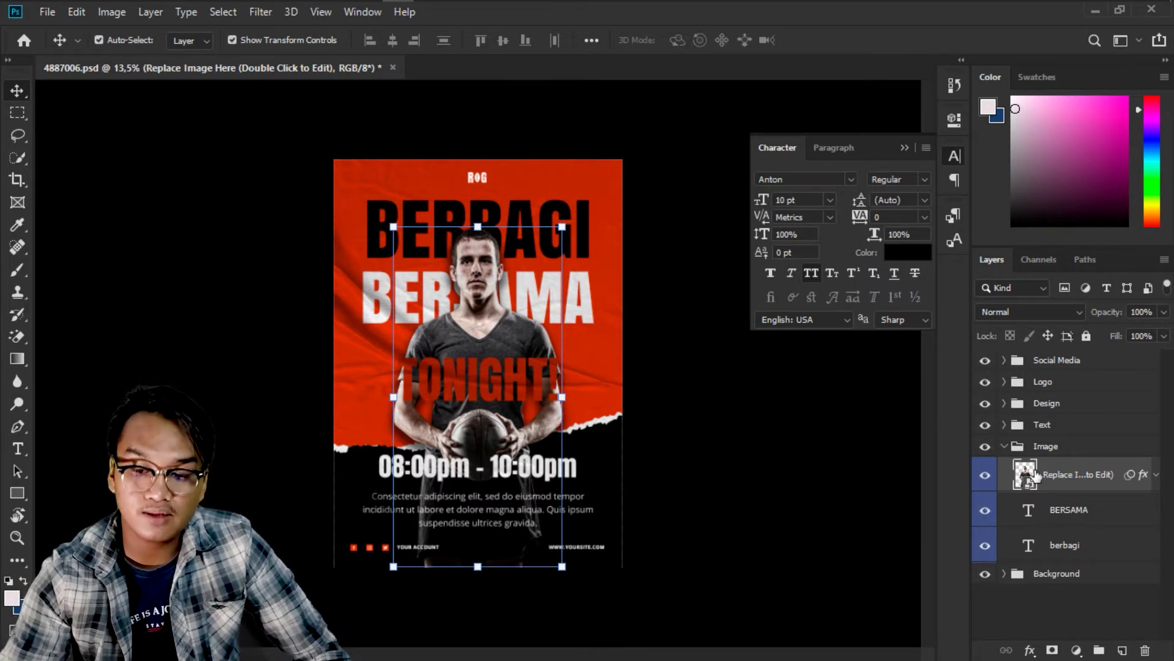
# Open the photo placeholder smart object, drag in the man's photo from Pictures, and fit it to the frame.
pyautogui.doubleClick(1025, 475)
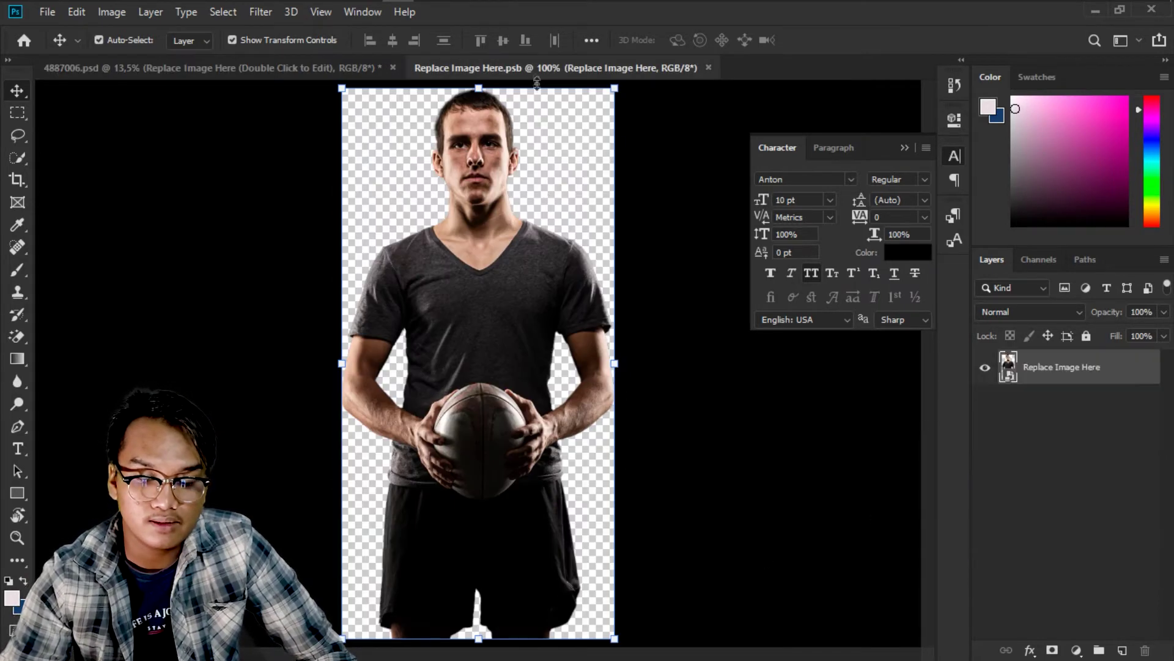
pyautogui.moveTo(334, 11)
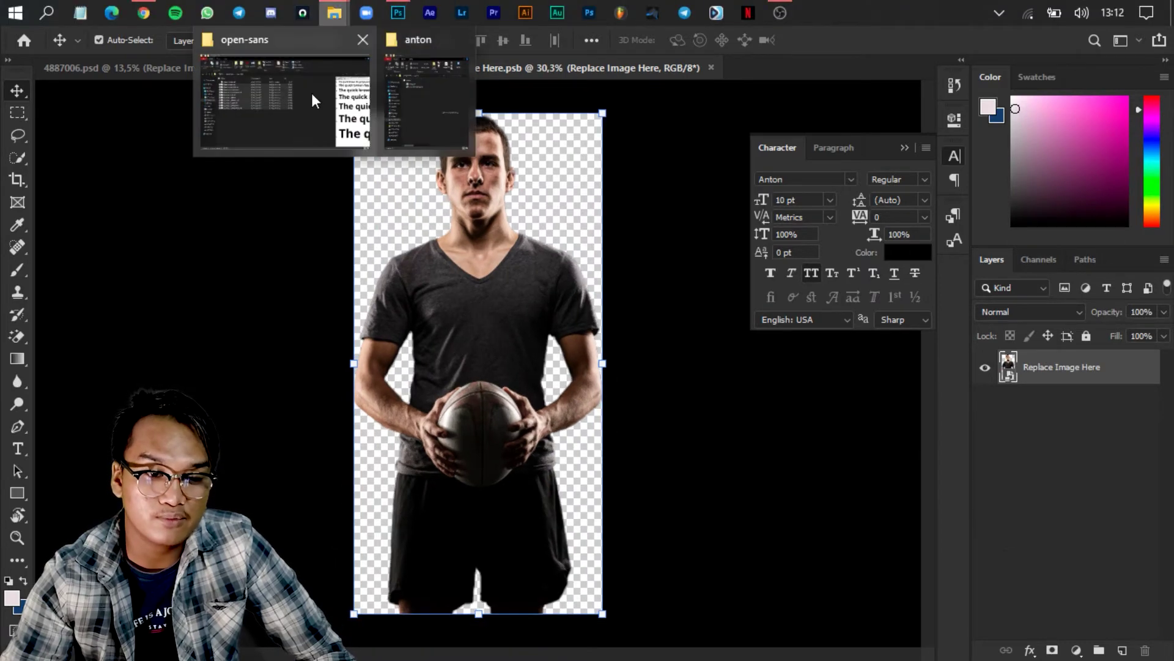
pyautogui.click(311, 93)
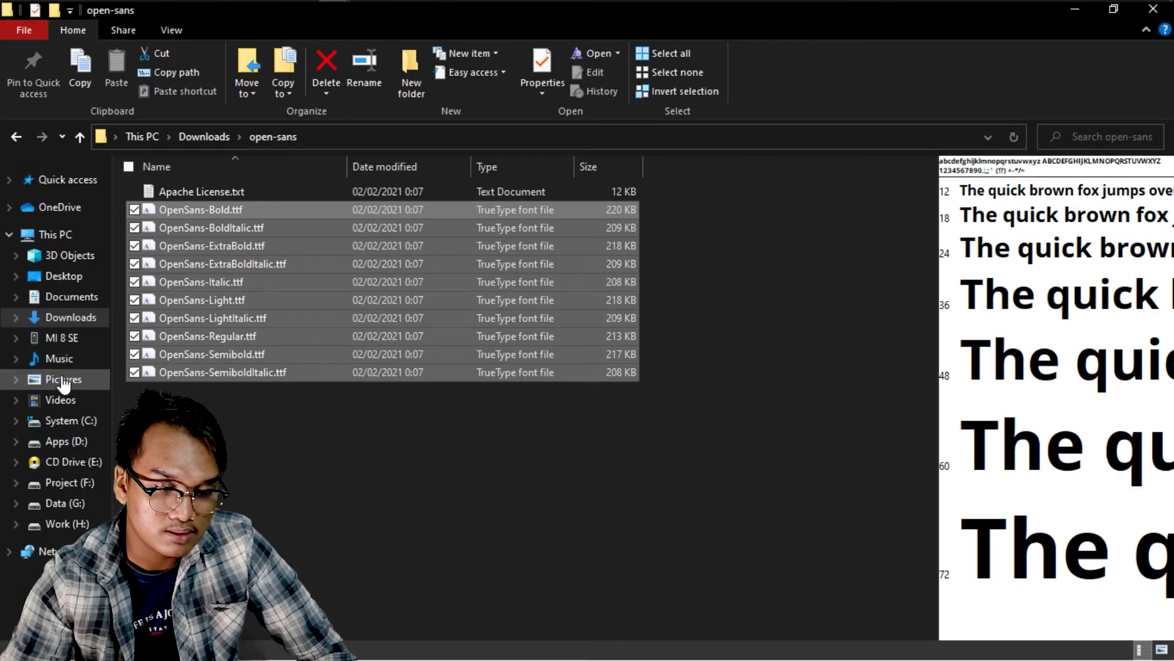
pyautogui.click(60, 378)
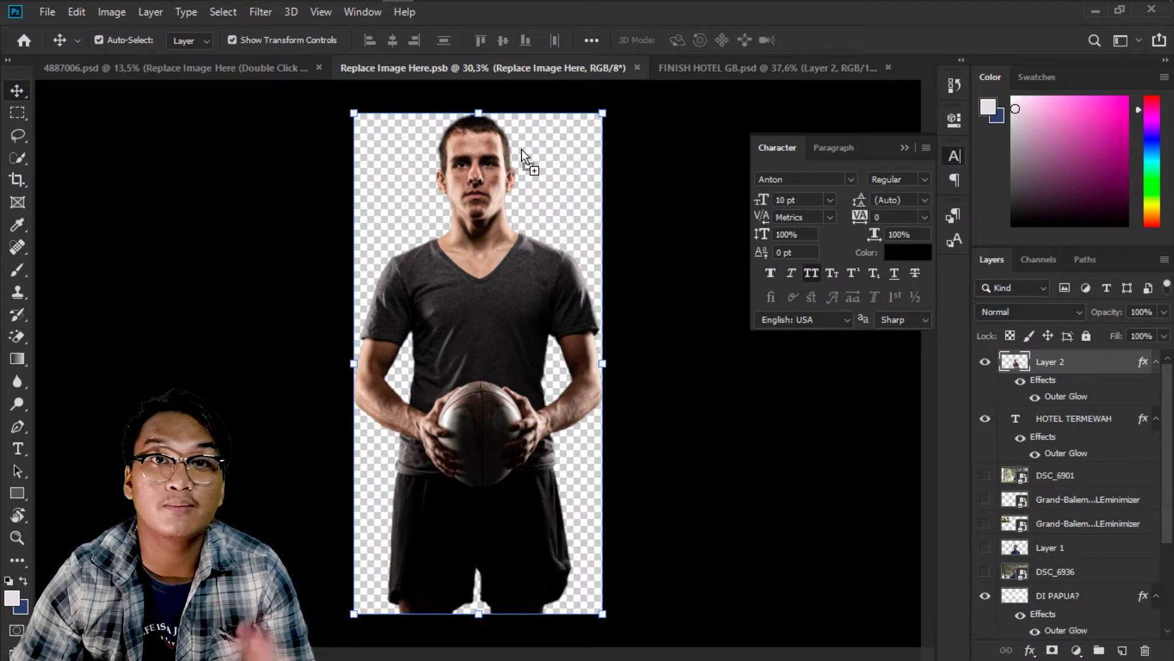
pyautogui.moveTo(521, 148); pyautogui.dragTo(515, 221)
pyautogui.hotkey('ctrl', '-')
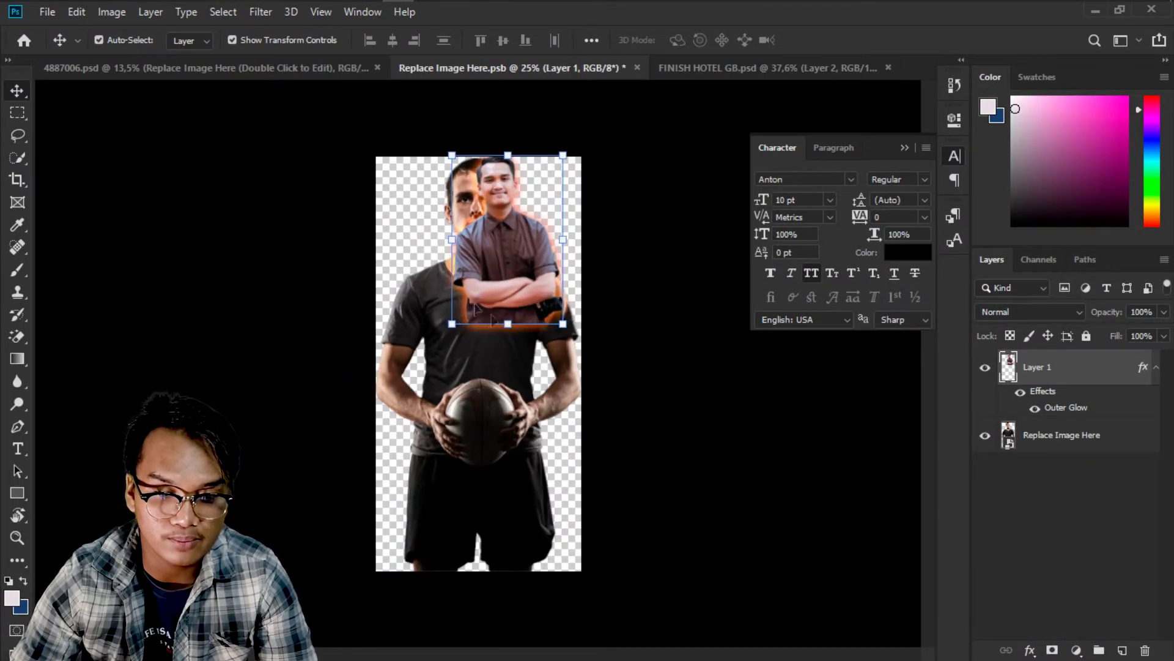
pyautogui.moveTo(450, 350); pyautogui.dragTo(295, 586)
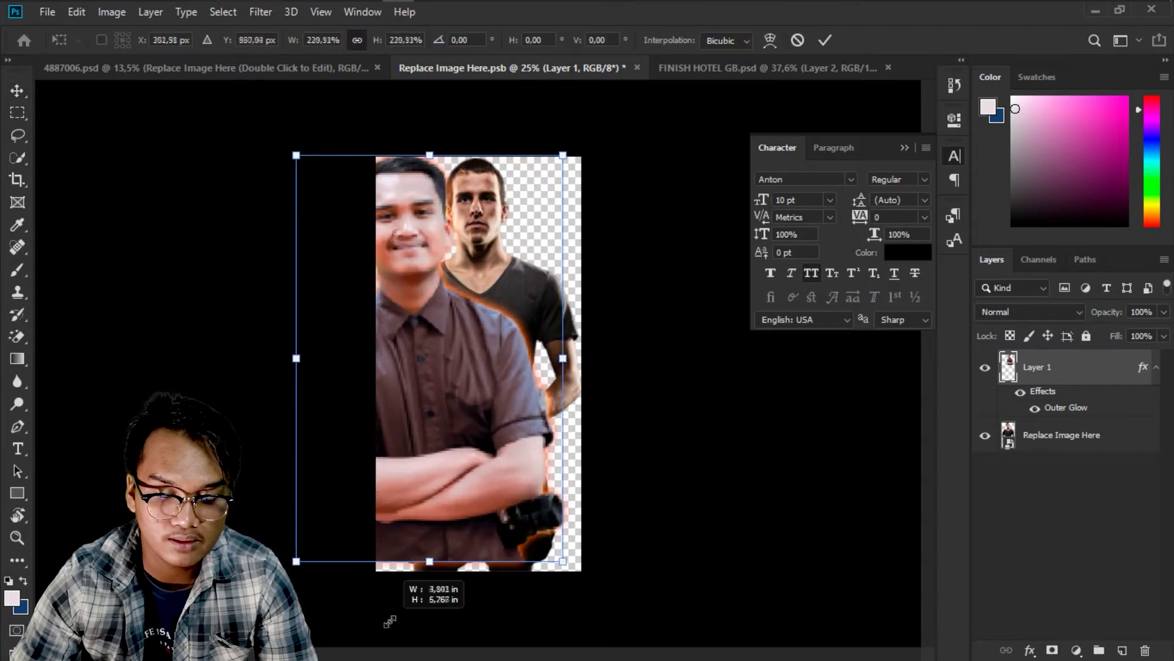
pyautogui.moveTo(453, 468); pyautogui.dragTo(502, 501)
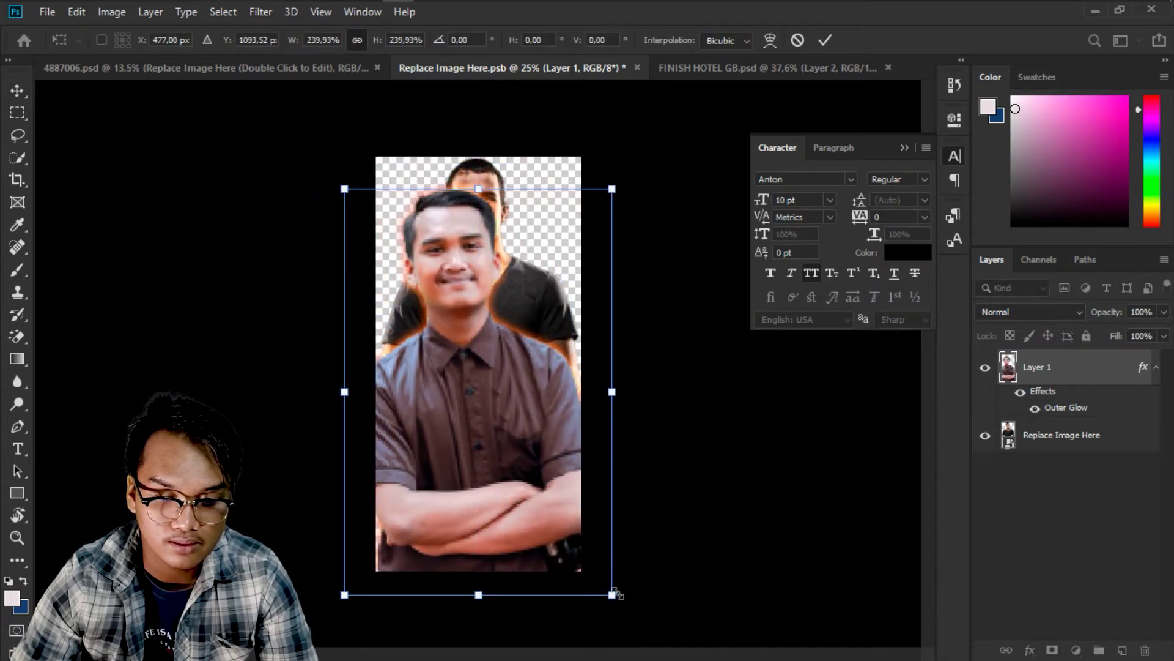
pyautogui.moveTo(612, 594); pyautogui.dragTo(565, 557)
pyautogui.moveTo(533, 540); pyautogui.dragTo(550, 568)
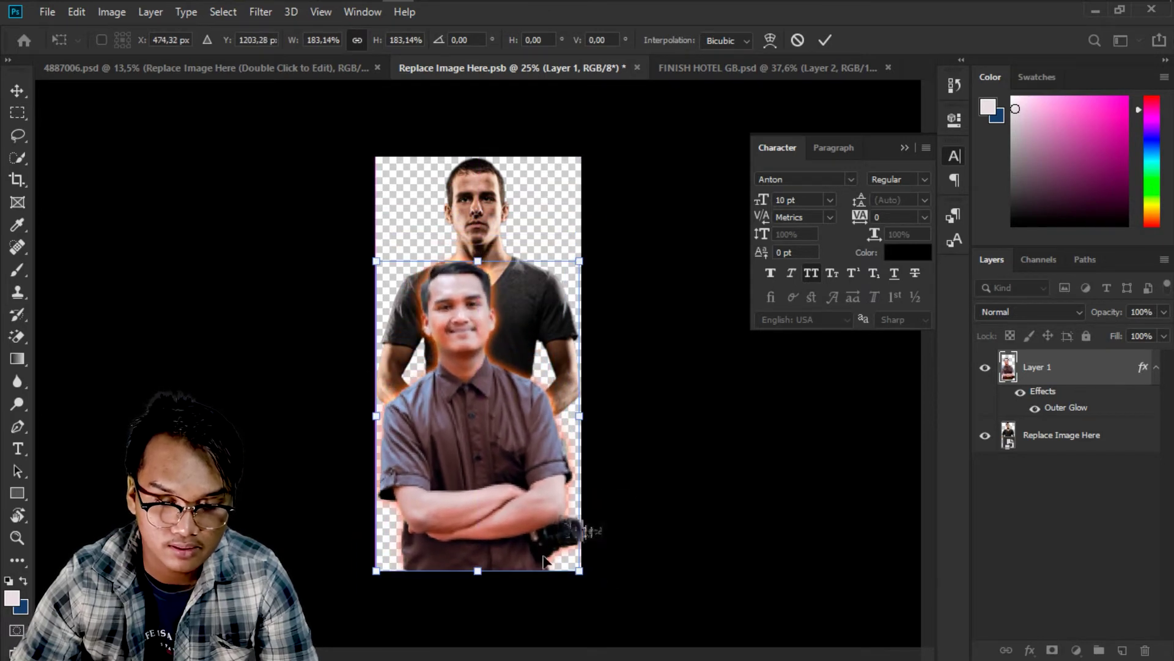
pyautogui.click(829, 43)
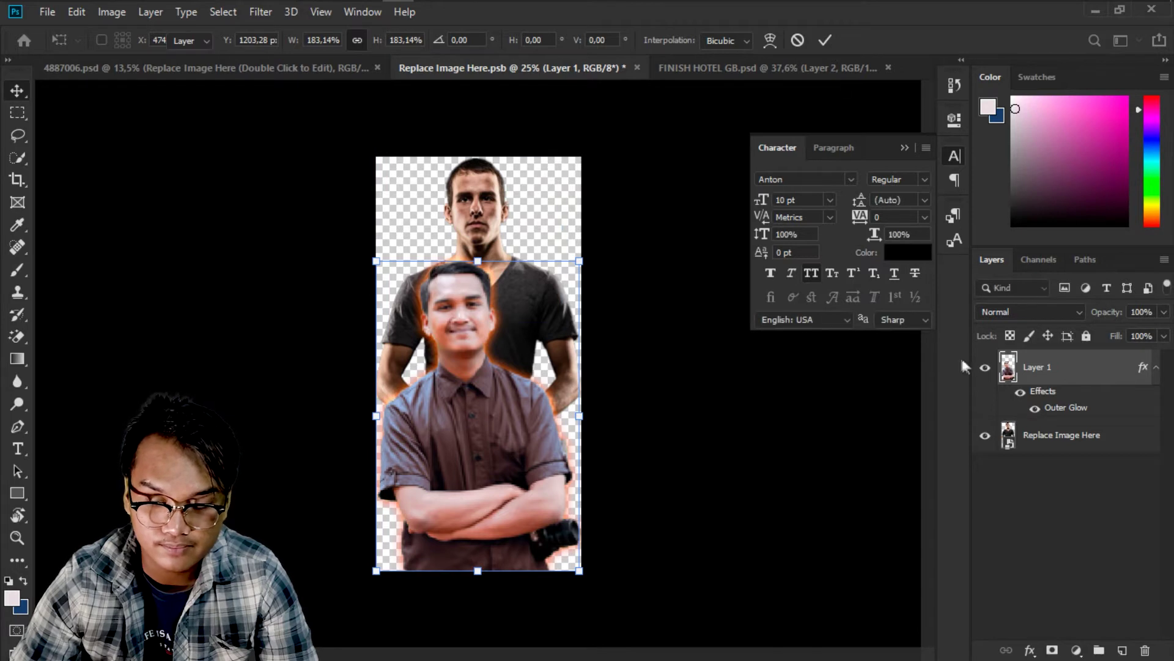
# Hide the original rugby player and the outer glow, save the smart object, and return to the poster.
pyautogui.click(1033, 440)
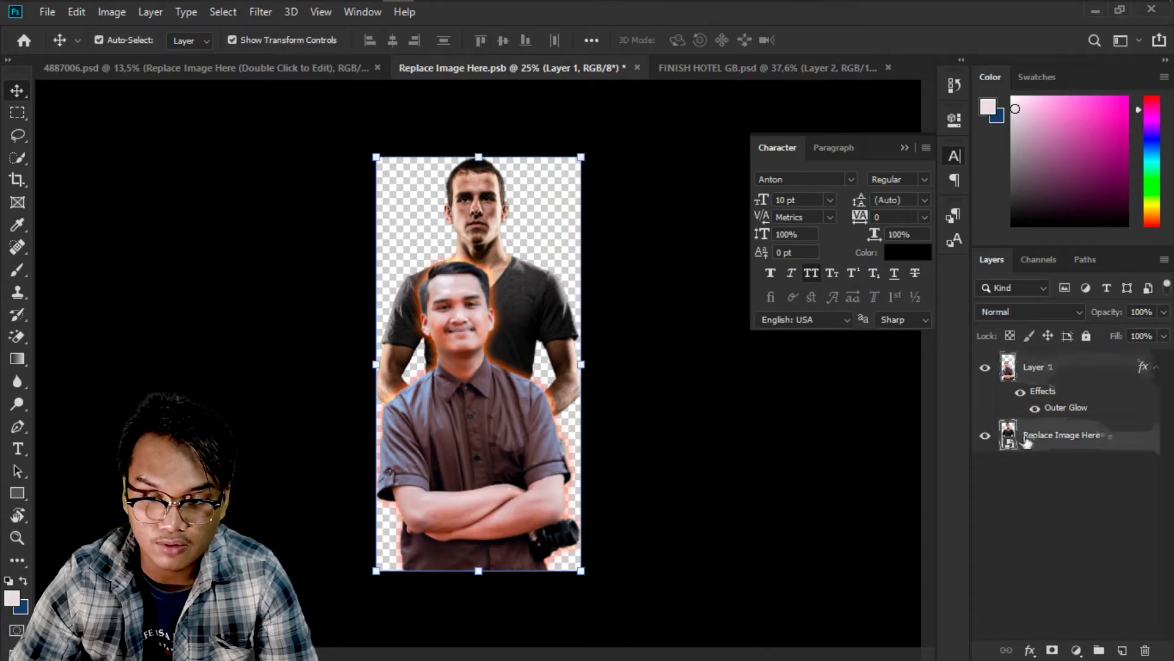
pyautogui.click(990, 438)
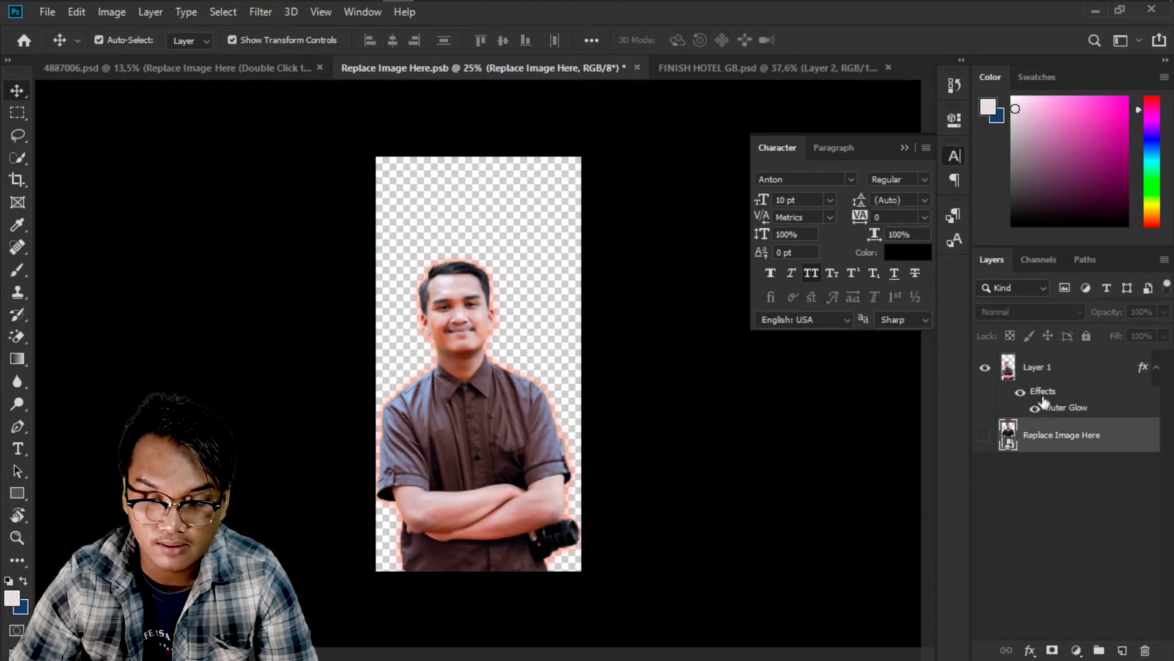
pyautogui.click(1020, 392)
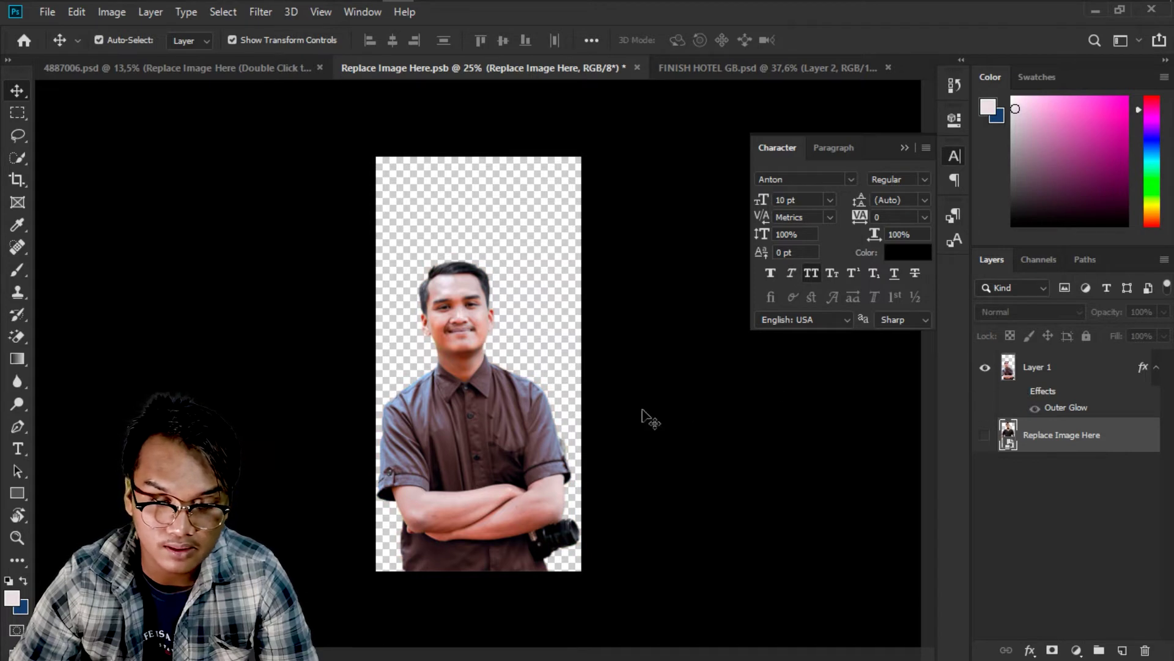
pyautogui.scroll(1, 592, 422)
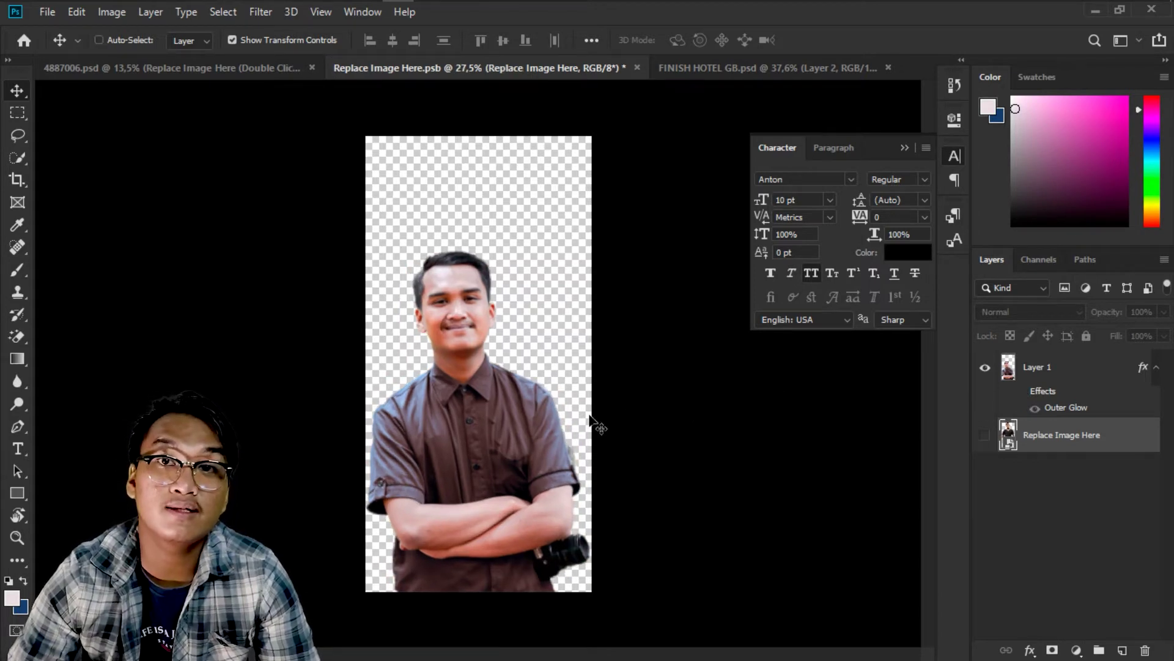
pyautogui.hotkey('ctrl', 's')
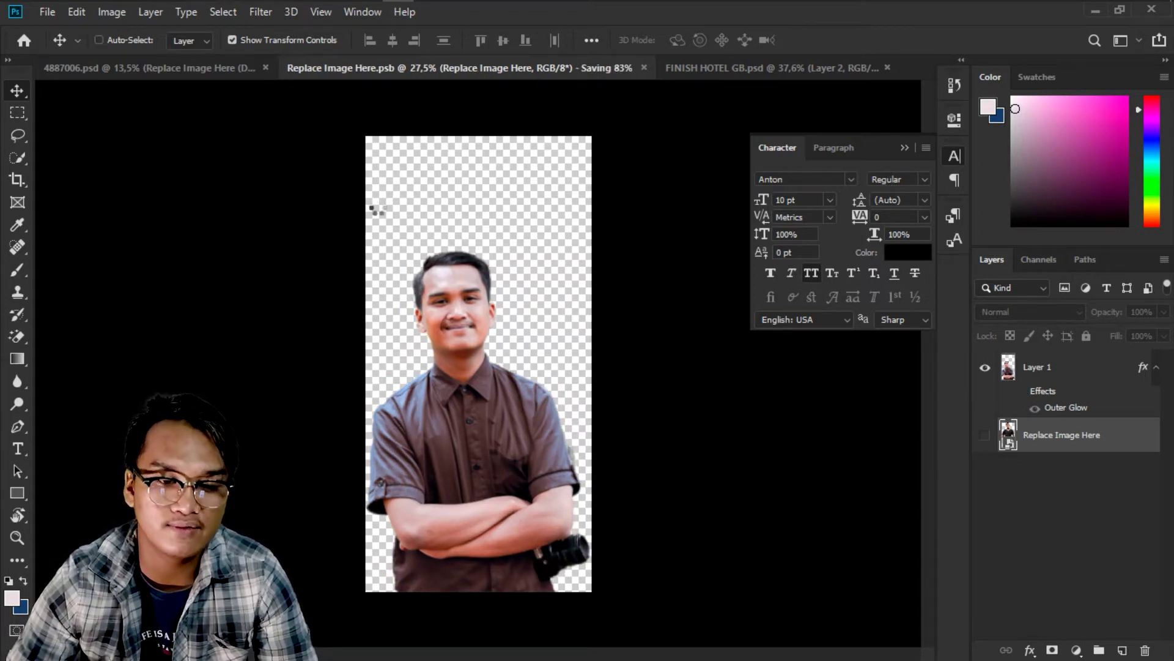
pyautogui.click(213, 68)
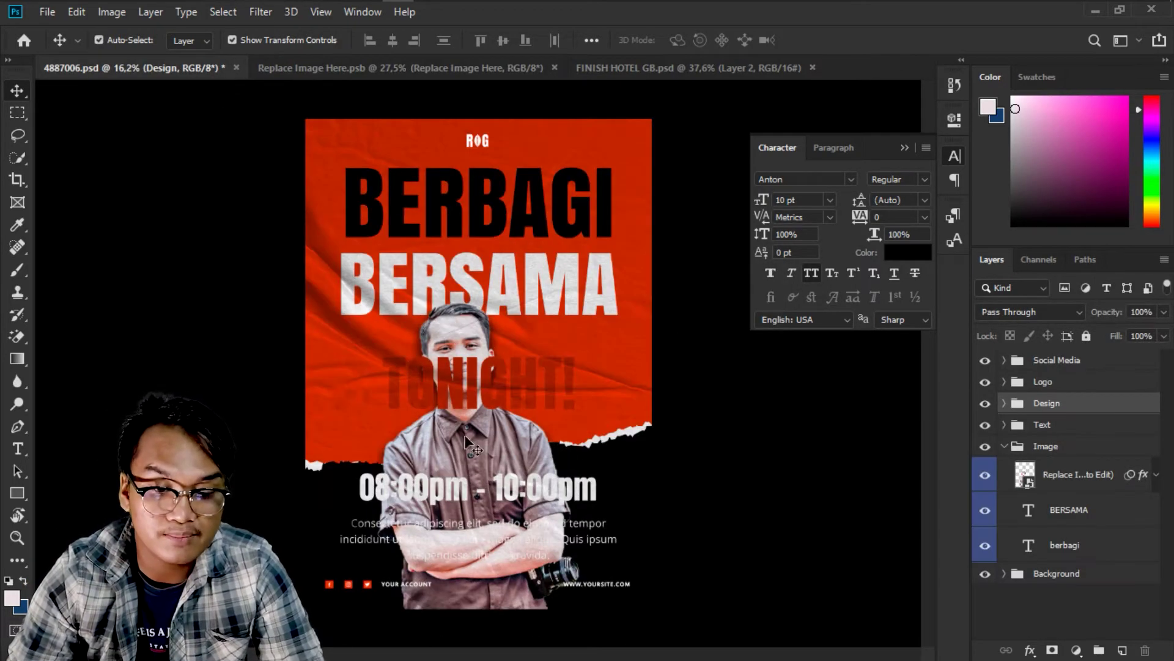
pyautogui.rightClick(466, 439)
pyautogui.click(497, 466)
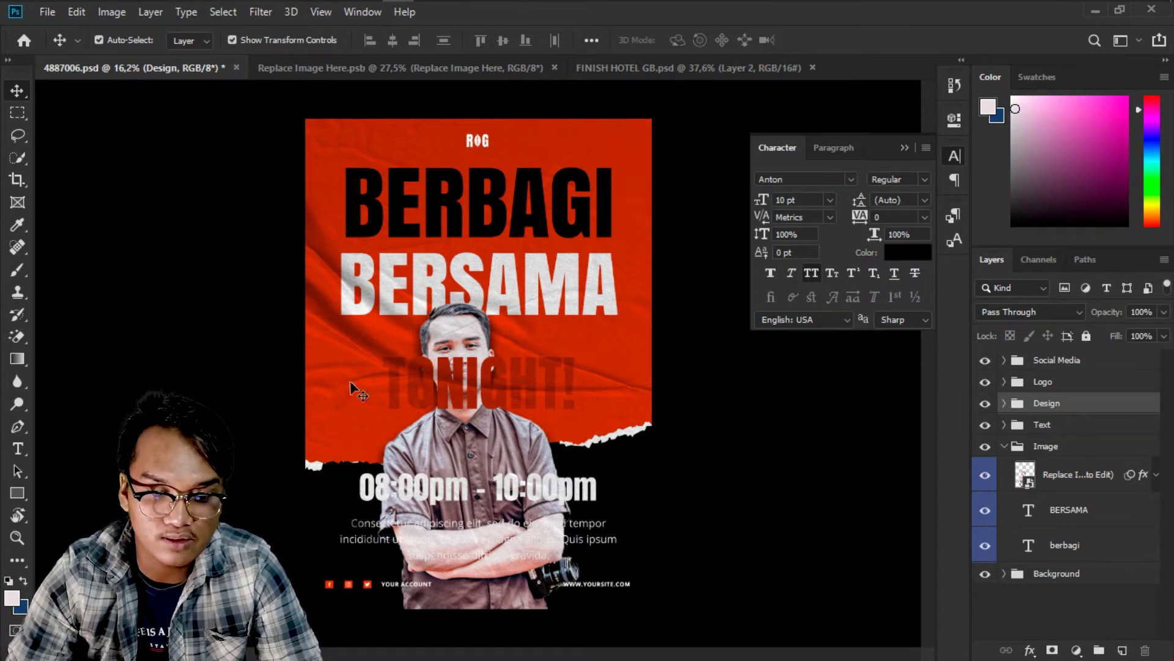
pyautogui.click(1076, 476)
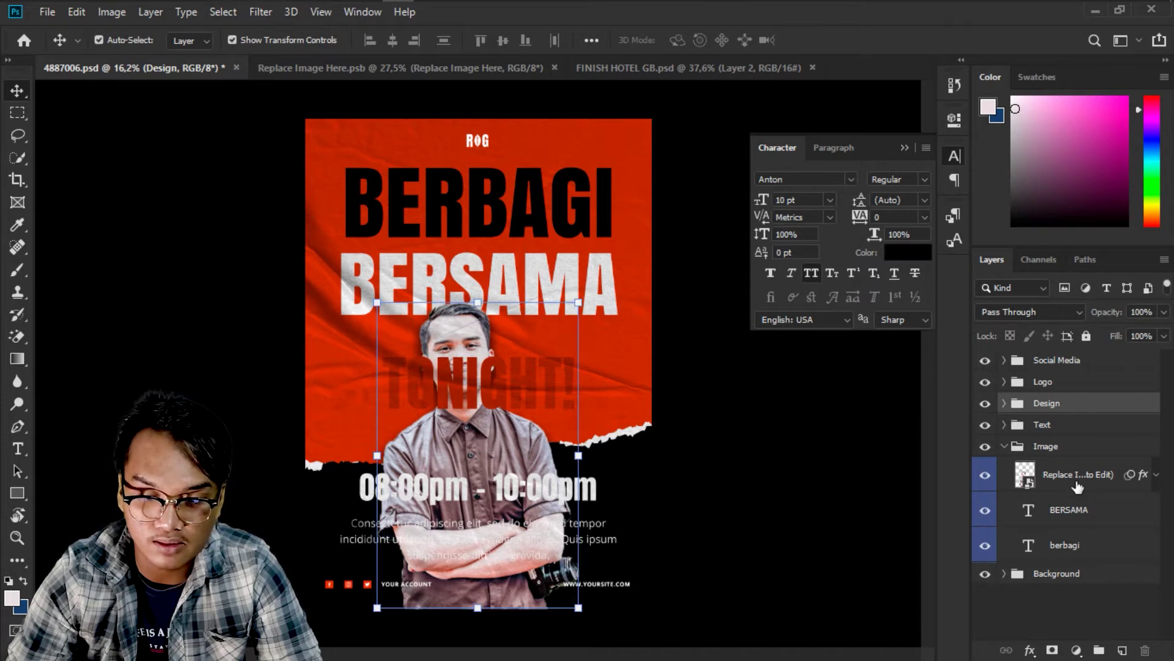
# Enlarge and reposition the man's photo on the poster so his head overlaps BERSAMA, then commit.
pyautogui.click(479, 294)
pyautogui.click(609, 271)
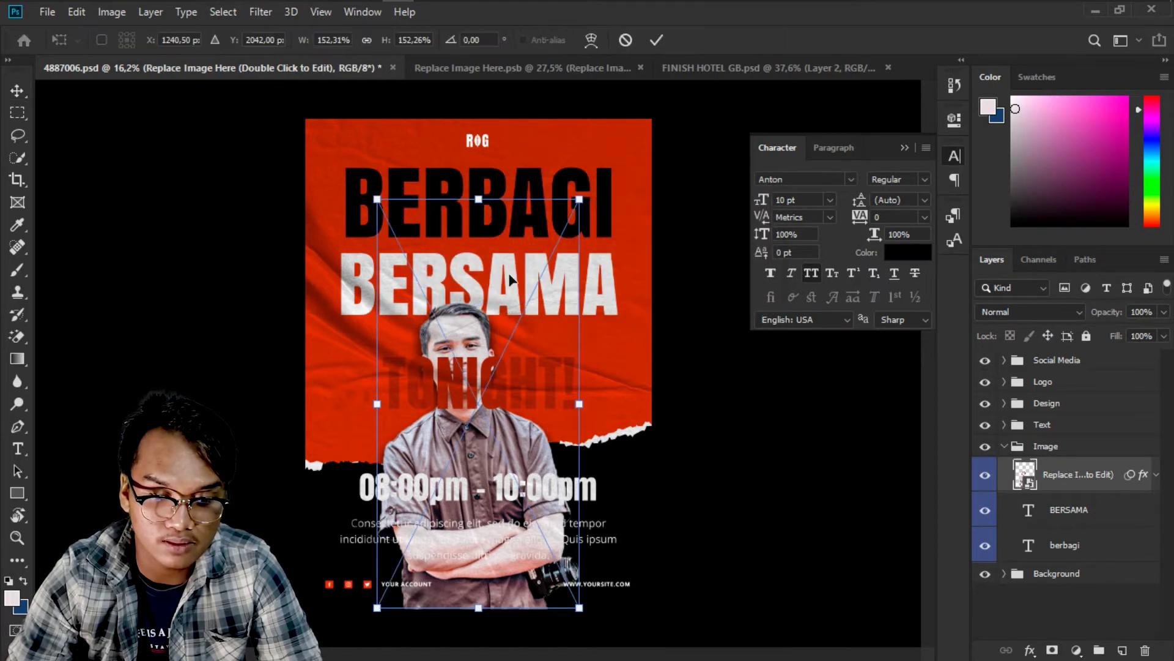
pyautogui.moveTo(579, 200); pyautogui.dragTo(662, 33)
pyautogui.moveTo(547, 358)
pyautogui.mouseDown()
pyautogui.moveTo(526, 354)
pyautogui.moveTo(538, 354)
pyautogui.mouseUp()
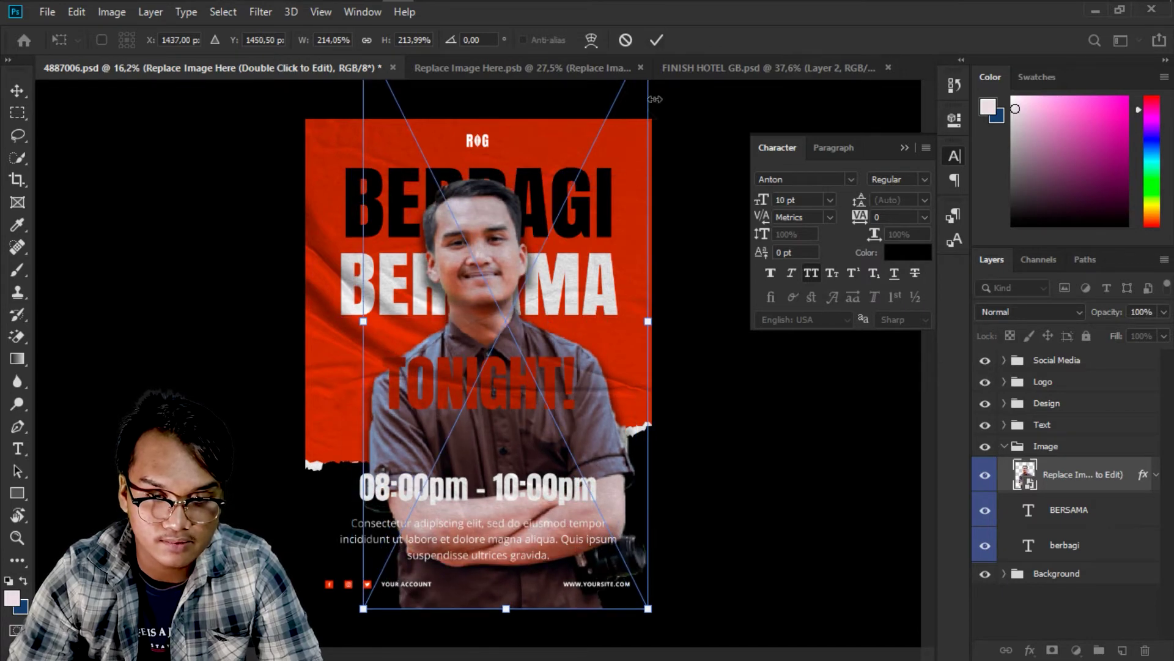
pyautogui.hotkey('ctrl', '-')
pyautogui.moveTo(604, 140); pyautogui.dragTo(589, 154)
pyautogui.moveTo(556, 217); pyautogui.dragTo(558, 217)
pyautogui.moveTo(588, 154); pyautogui.dragTo(581, 171)
pyautogui.moveTo(513, 260); pyautogui.dragTo(520, 268)
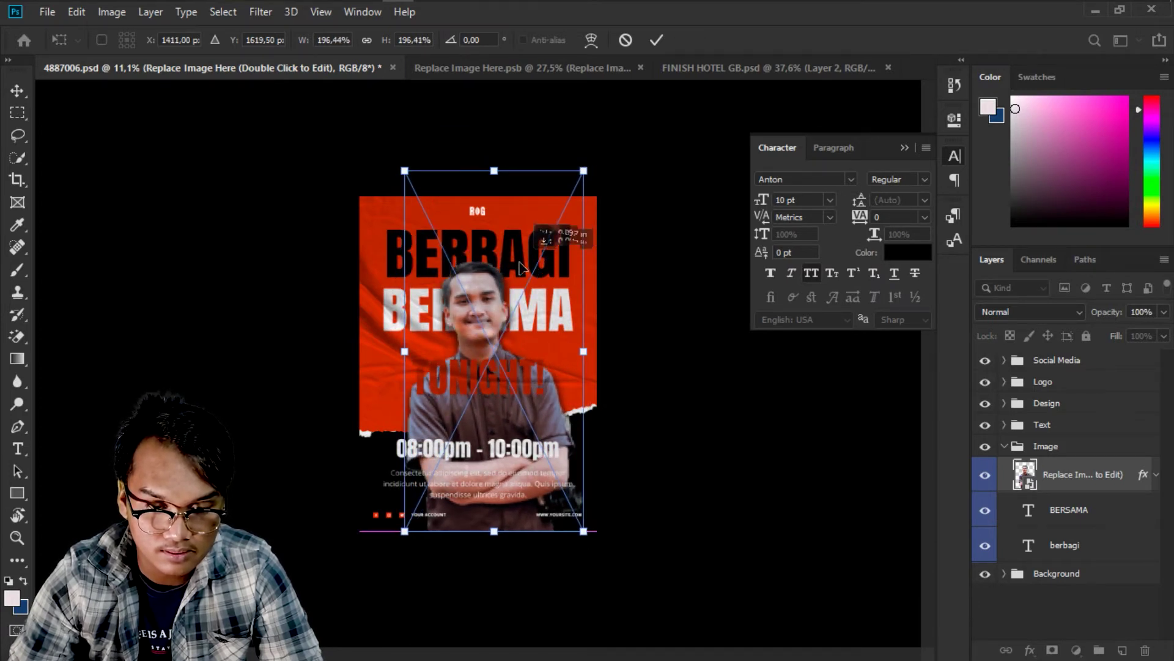
pyautogui.scroll(3, 556, 217)
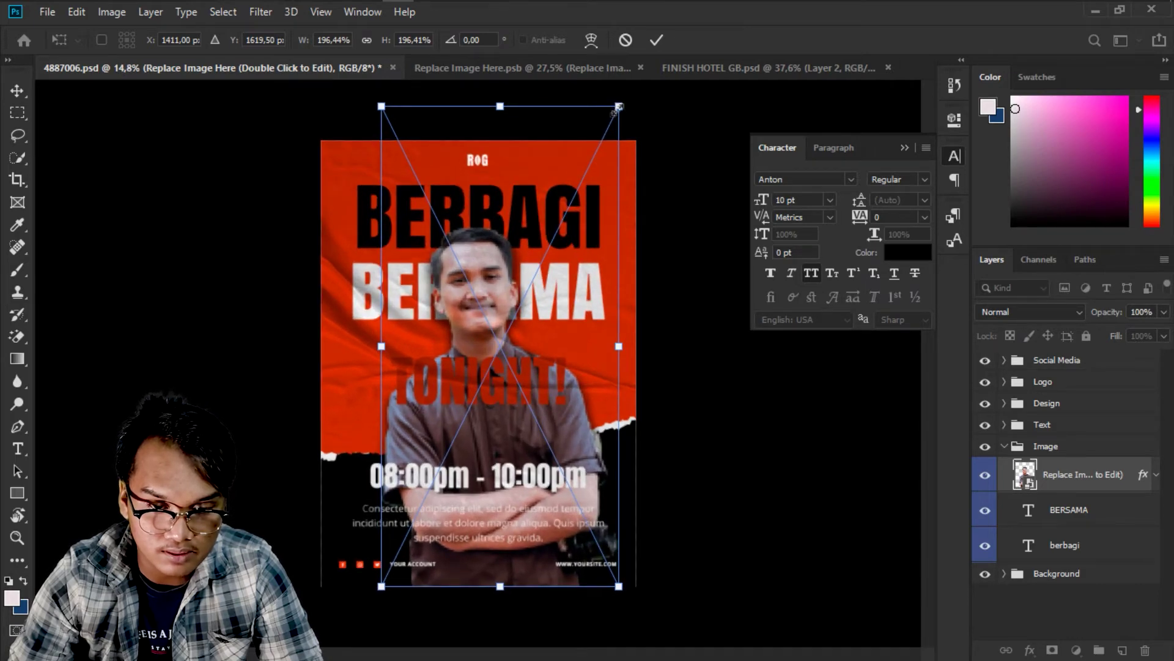
pyautogui.moveTo(617, 110); pyautogui.dragTo(614, 115)
pyautogui.press('Return')
# Toggle the paper texture overlay and the Text group on and off to compare the result.
pyautogui.scroll(3, 511, 376)
pyautogui.rightClick(514, 385)
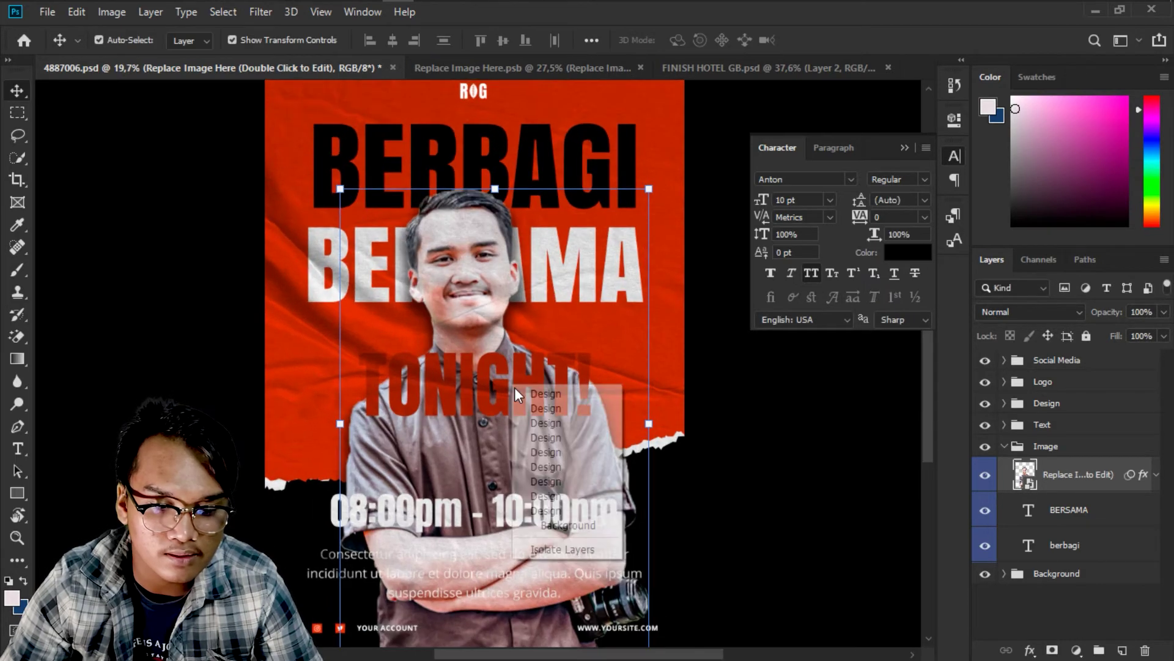
pyautogui.click(533, 409)
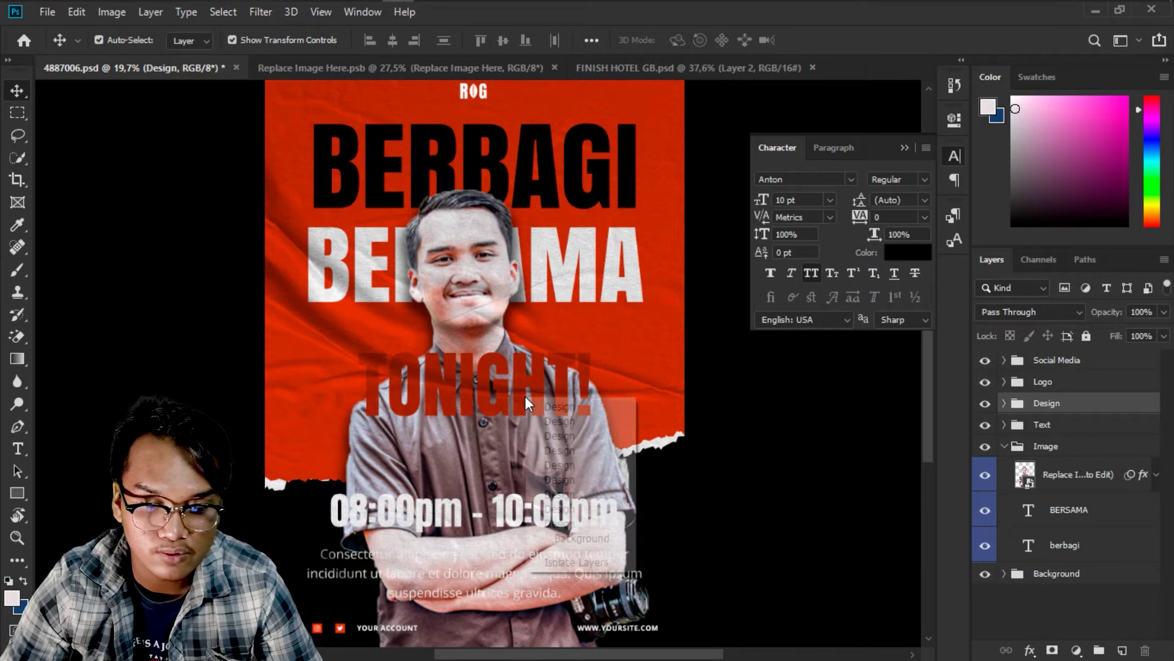
pyautogui.click(1059, 545)
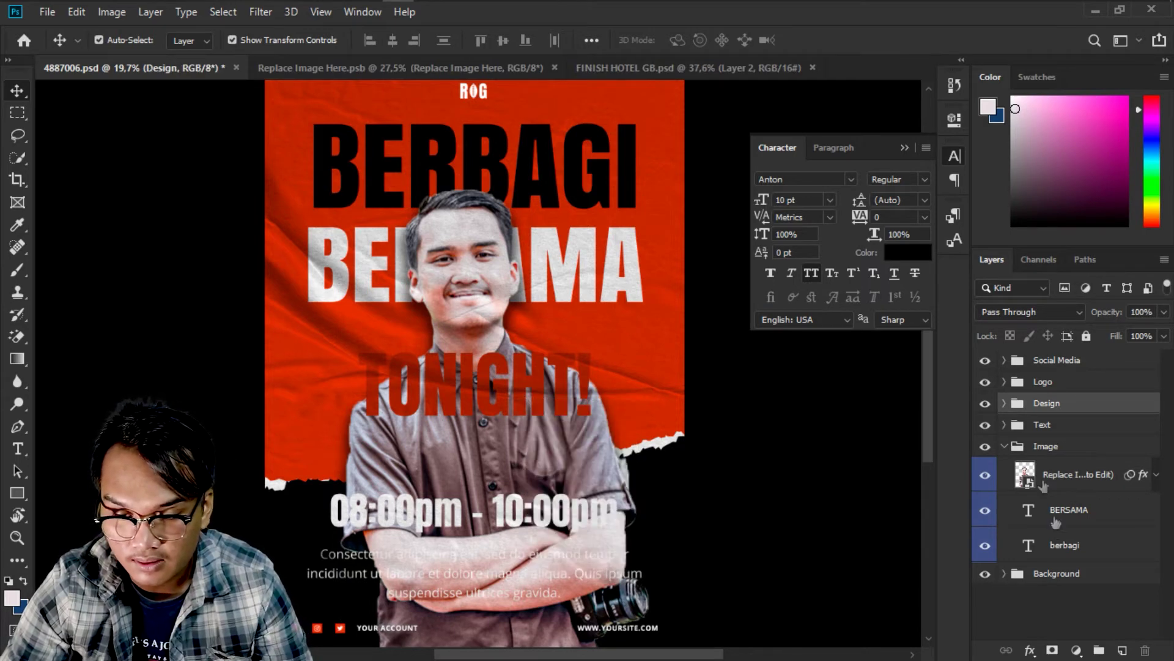
pyautogui.click(984, 406)
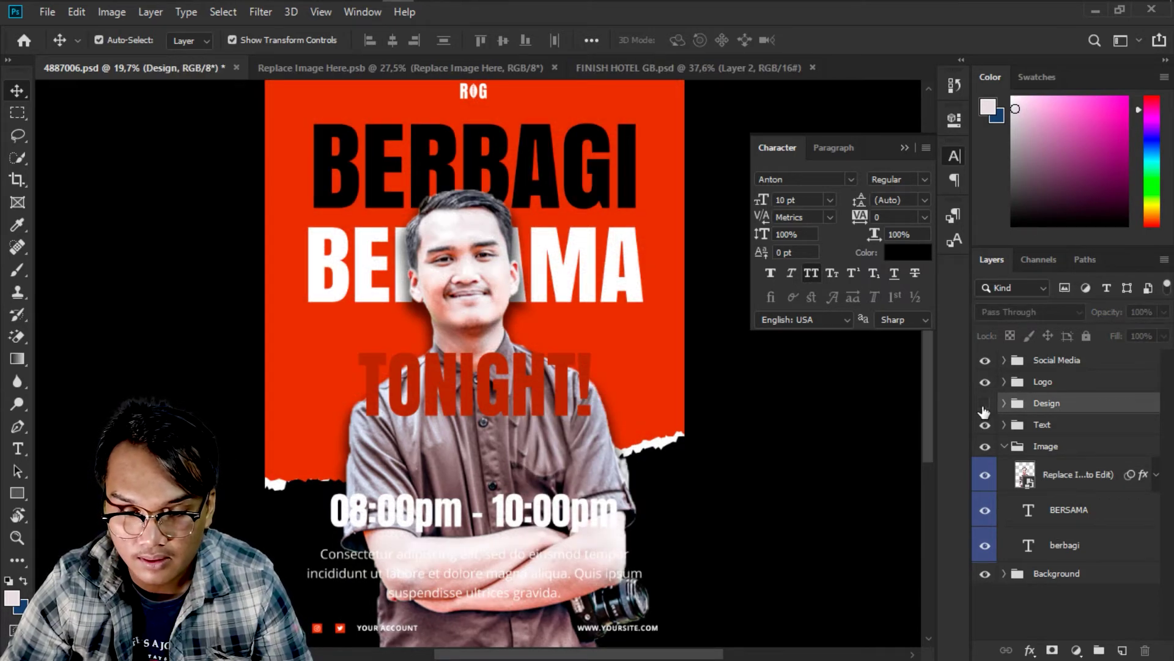
pyautogui.click(984, 404)
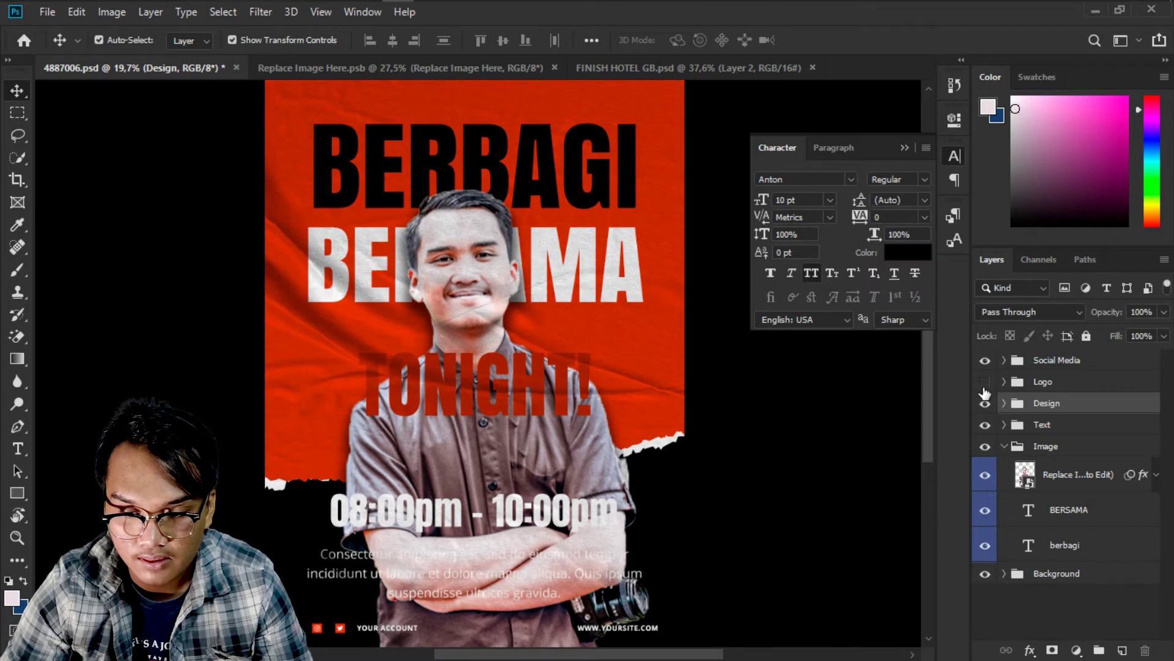
pyautogui.click(982, 433)
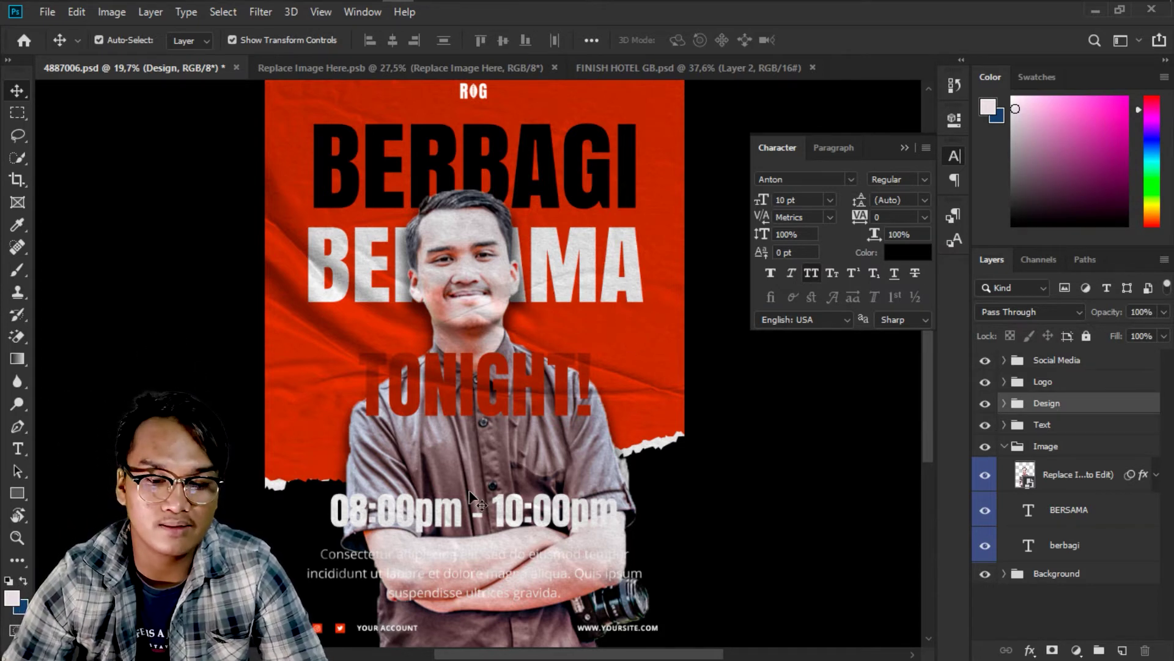
pyautogui.scroll(-1, 483, 499)
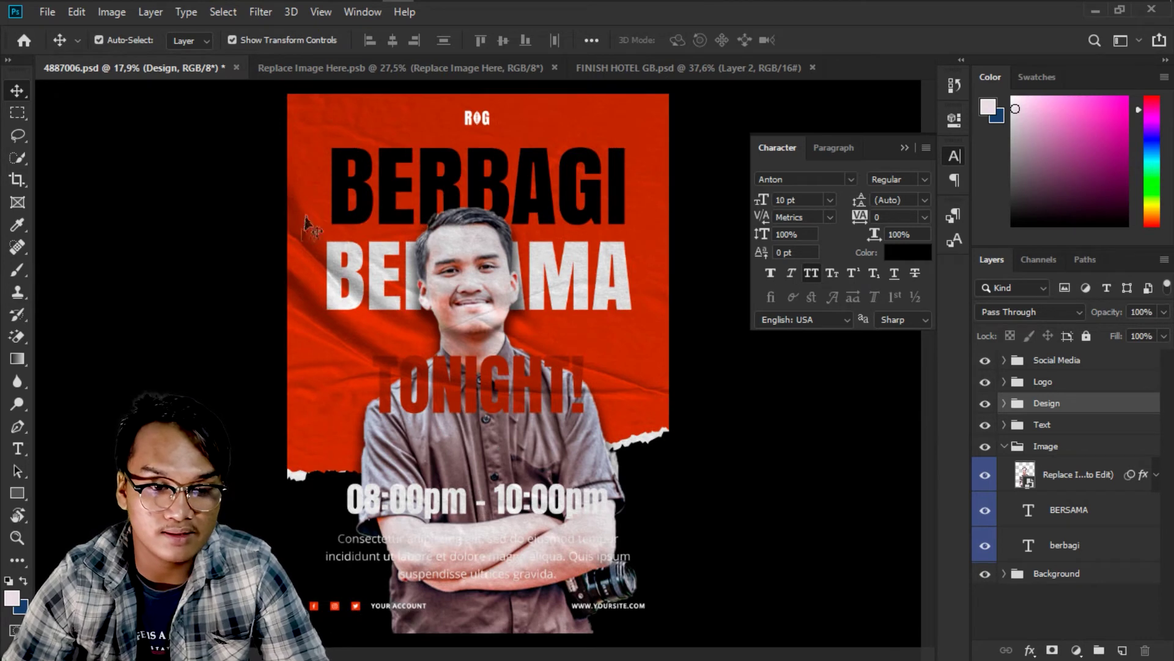
# Select the person photo layer and open the Camera Raw Filter on it.
pyautogui.click(260, 12)
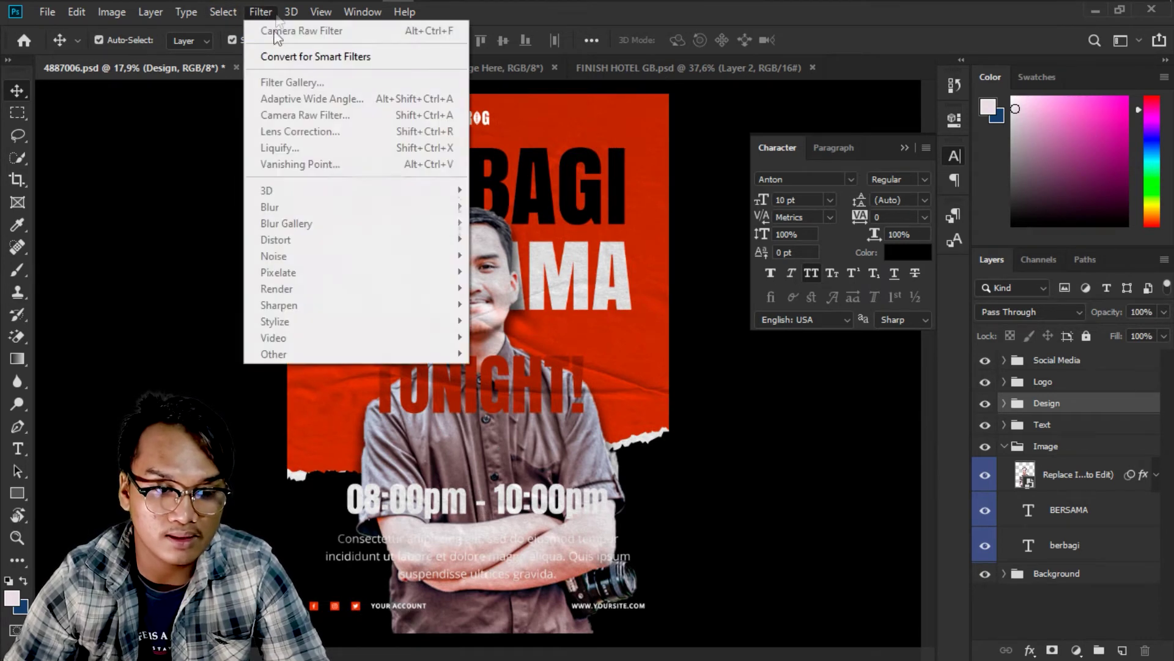
pyautogui.click(958, 526)
pyautogui.click(1078, 480)
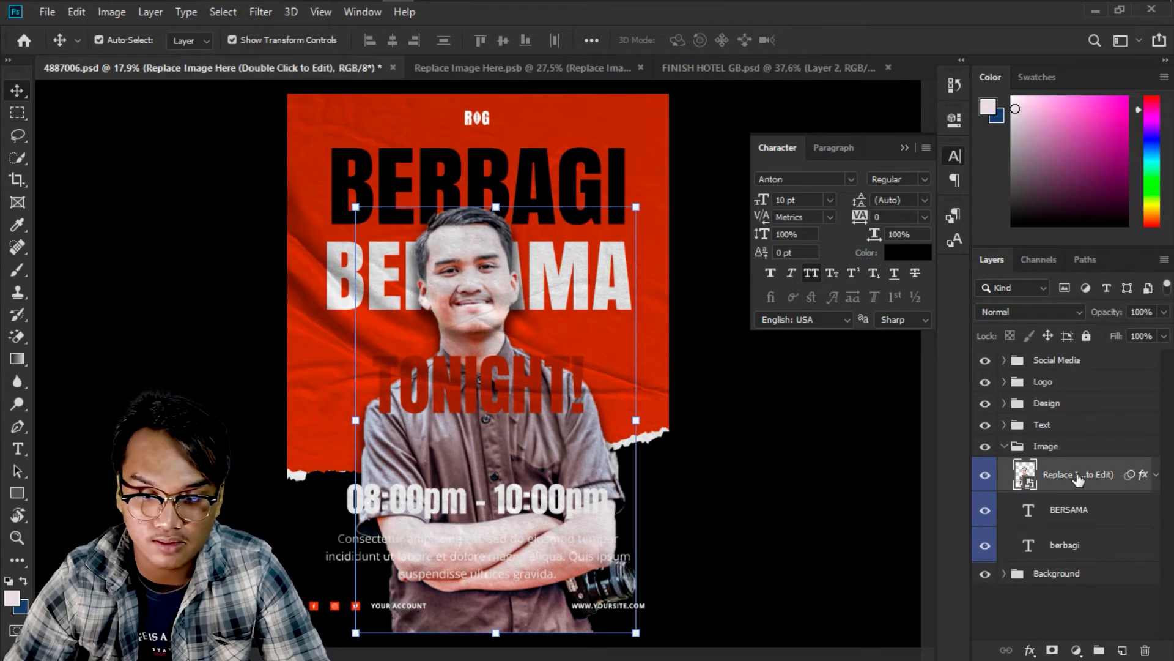
pyautogui.click(261, 12)
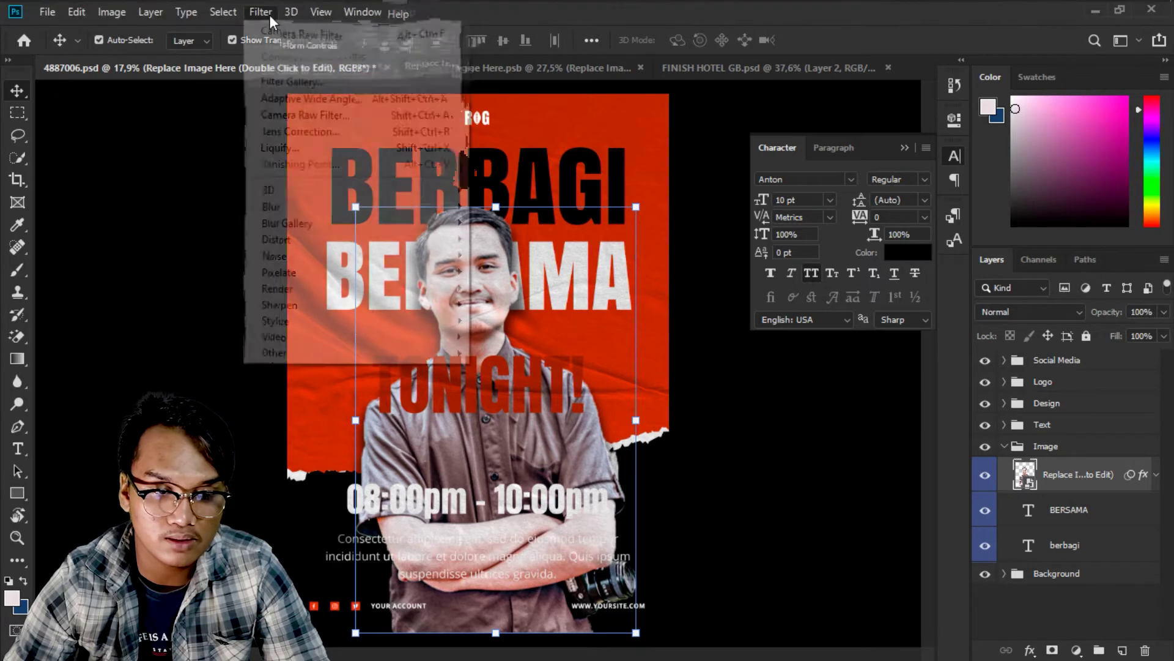
pyautogui.click(303, 118)
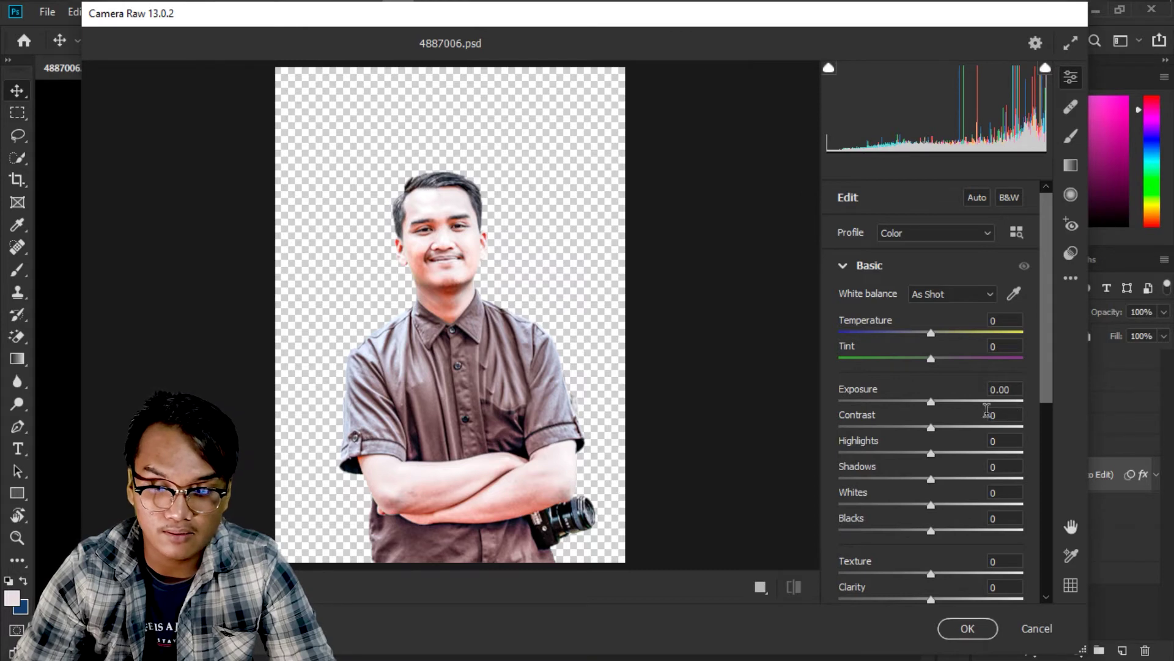
# Set Exposure -0.80, Highlights -19, Shadows -28, Whites -8 and Blacks +23, then apply.
pyautogui.moveTo(928, 401); pyautogui.dragTo(909, 399)
pyautogui.moveTo(930, 479); pyautogui.dragTo(885, 480)
pyautogui.click(906, 478)
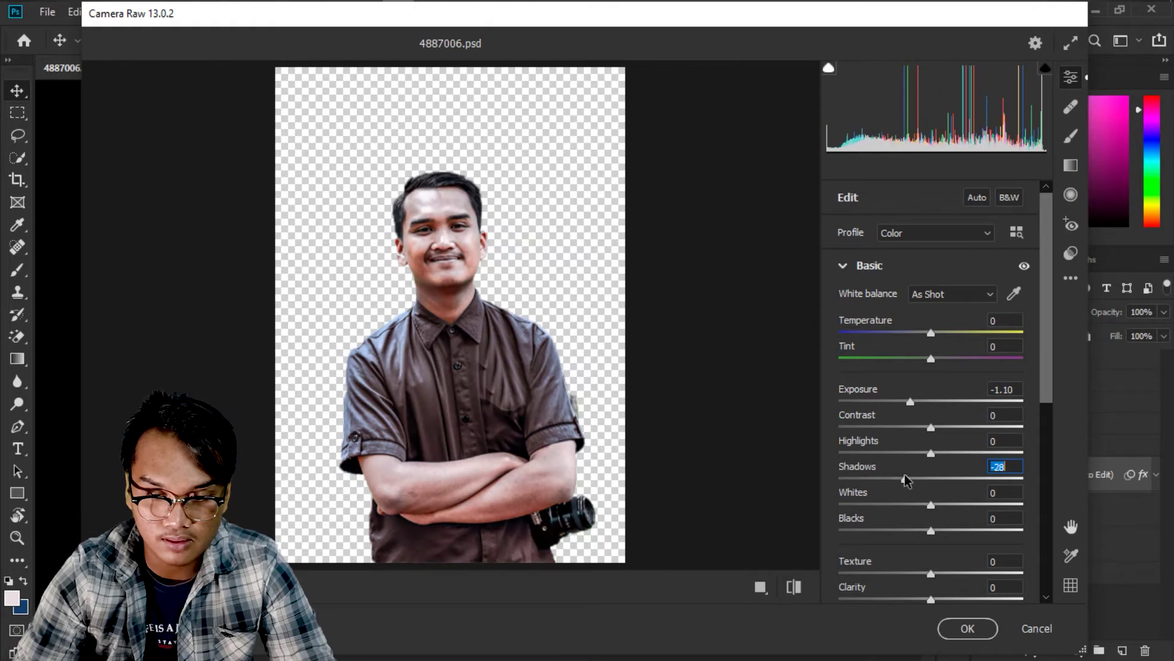
pyautogui.click(923, 403)
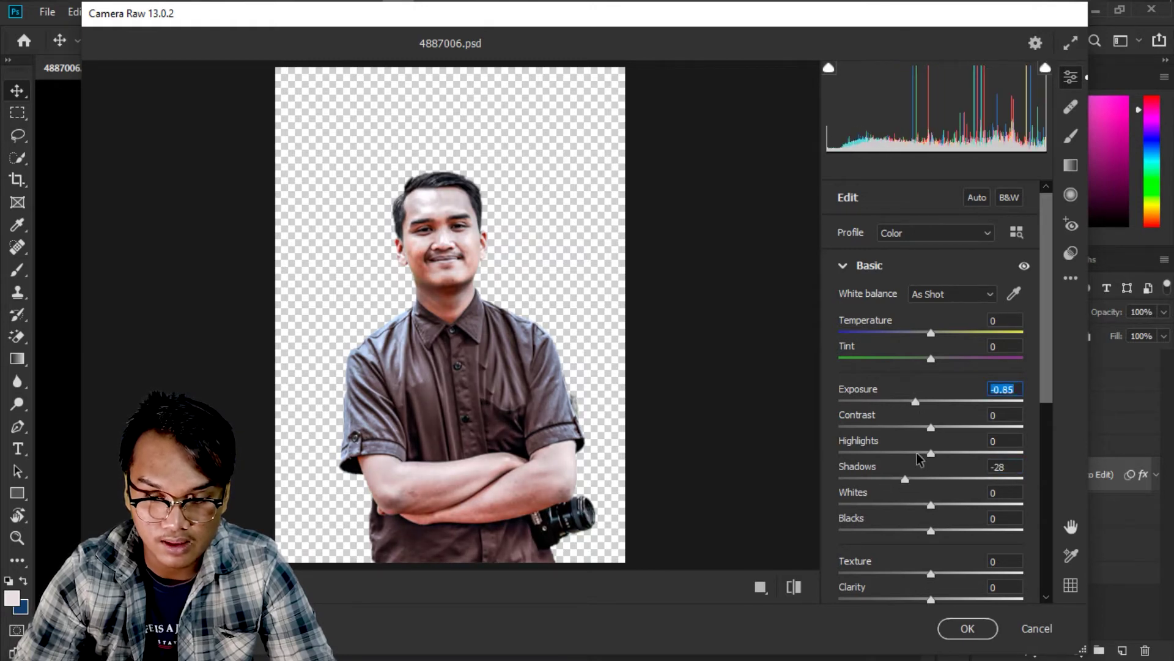
pyautogui.moveTo(901, 452)
pyautogui.mouseDown()
pyautogui.moveTo(884, 454)
pyautogui.moveTo(913, 449)
pyautogui.mouseUp()
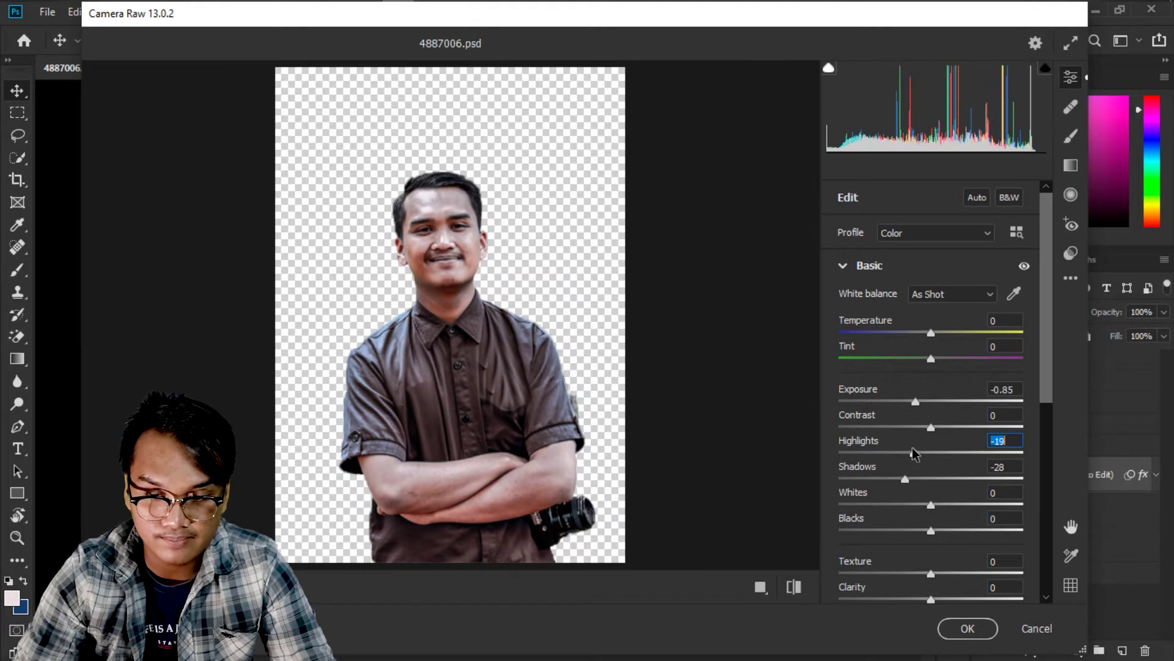
pyautogui.click(920, 404)
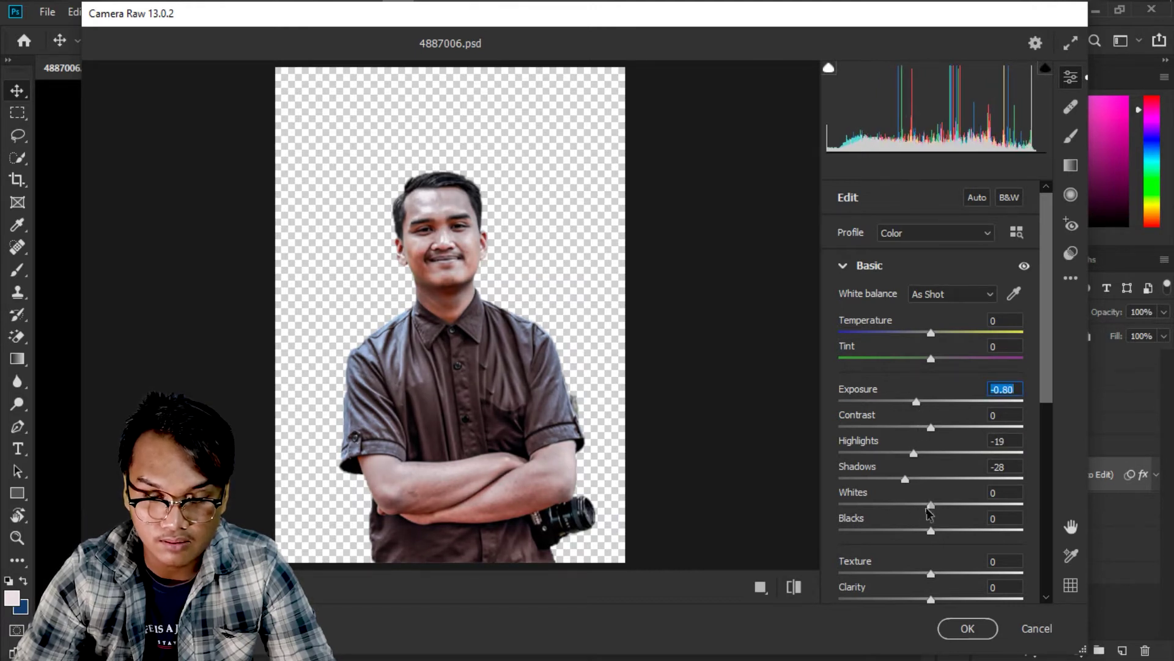
pyautogui.moveTo(927, 508); pyautogui.dragTo(952, 530)
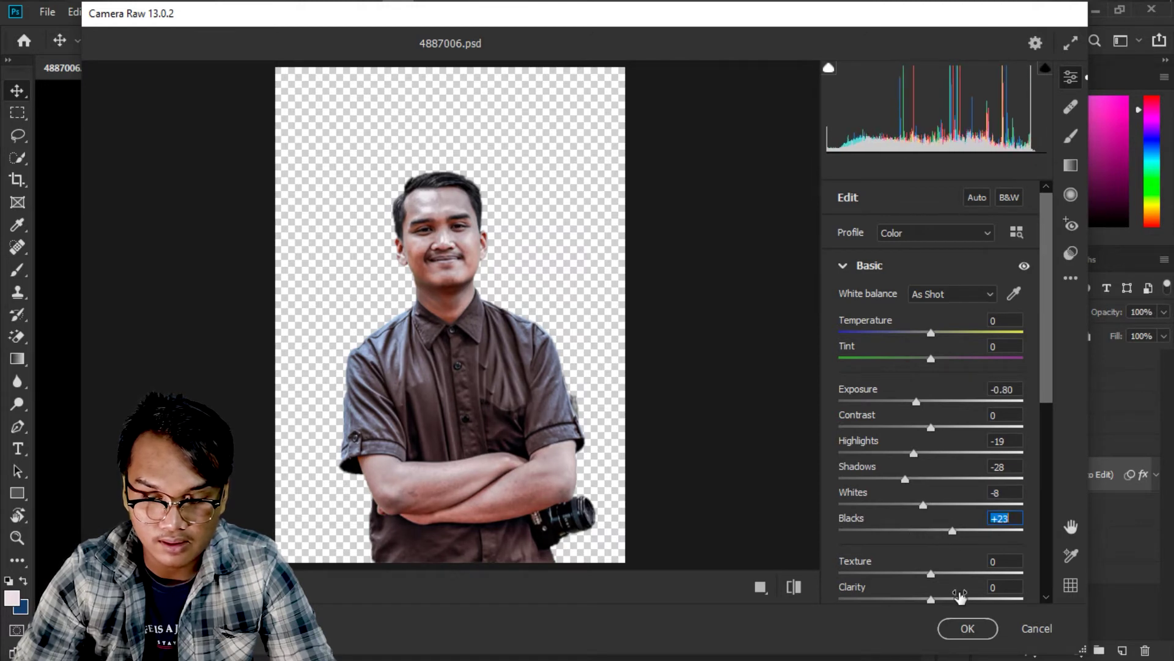
pyautogui.click(959, 629)
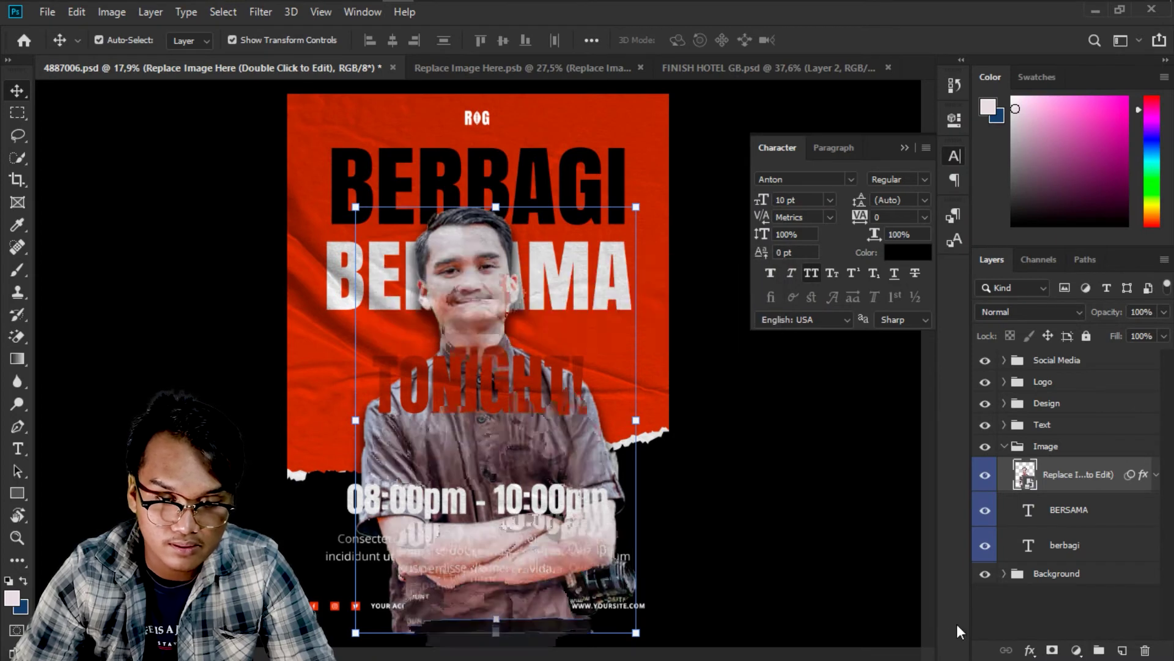
pyautogui.scroll(-2, 640, 372)
pyautogui.scroll(2, 640, 380)
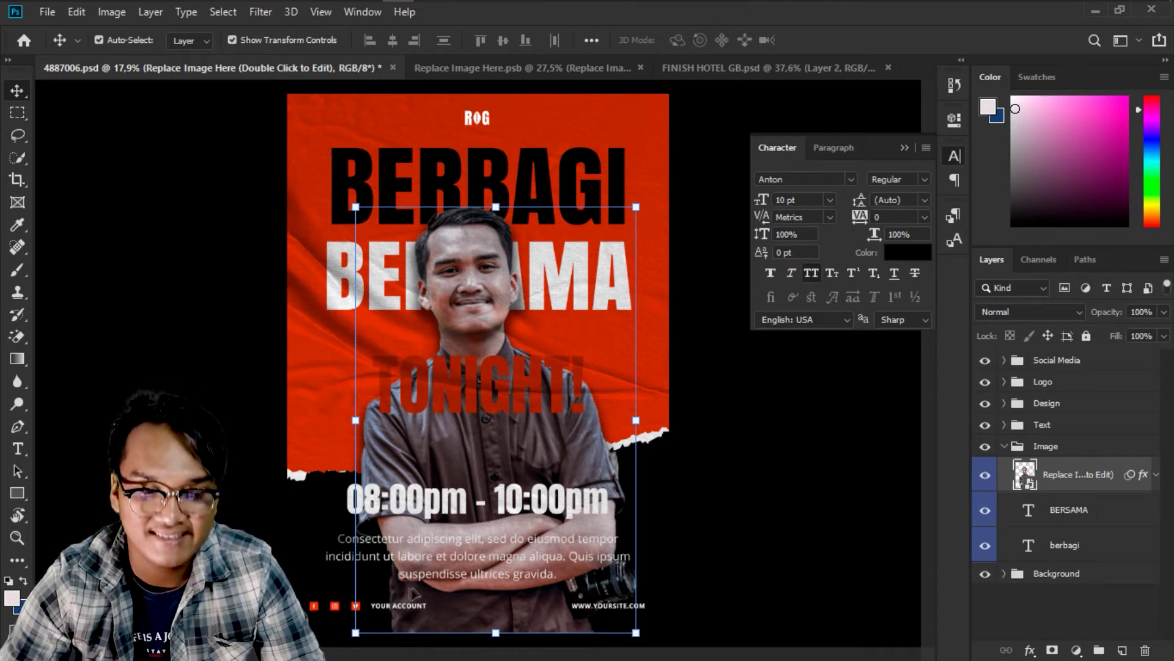
pyautogui.scroll(1, 505, 386)
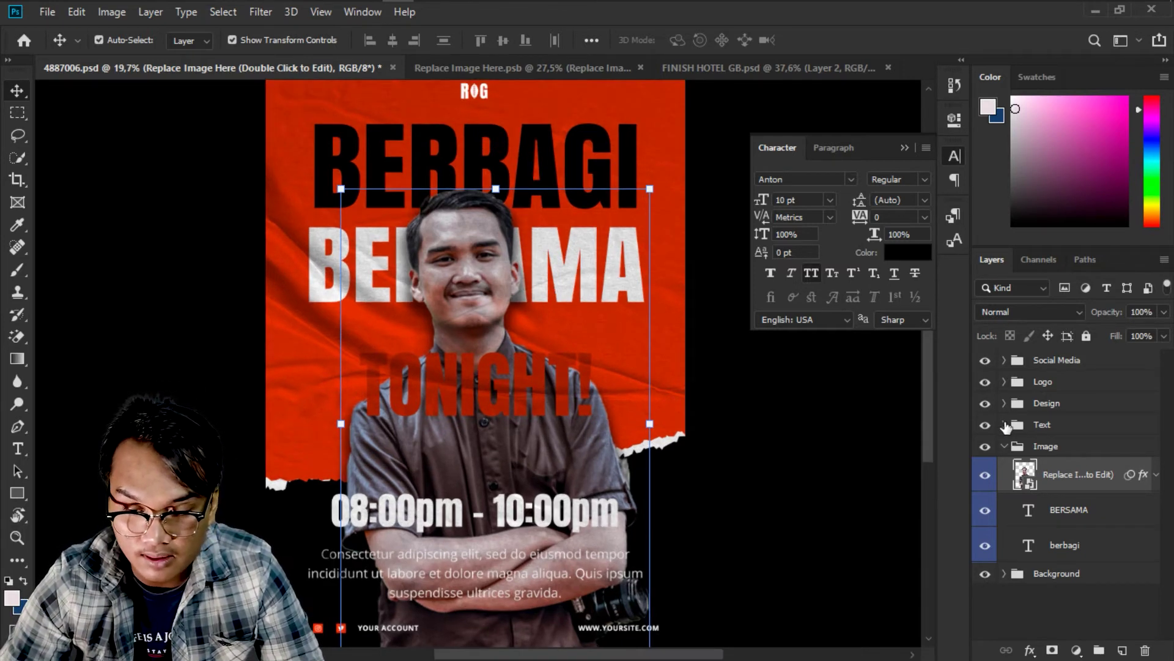
# Switch the Consectetur paragraph below the event time from Myriad Pro to Open Sans Regular.
pyautogui.click(1004, 425)
pyautogui.click(1034, 463)
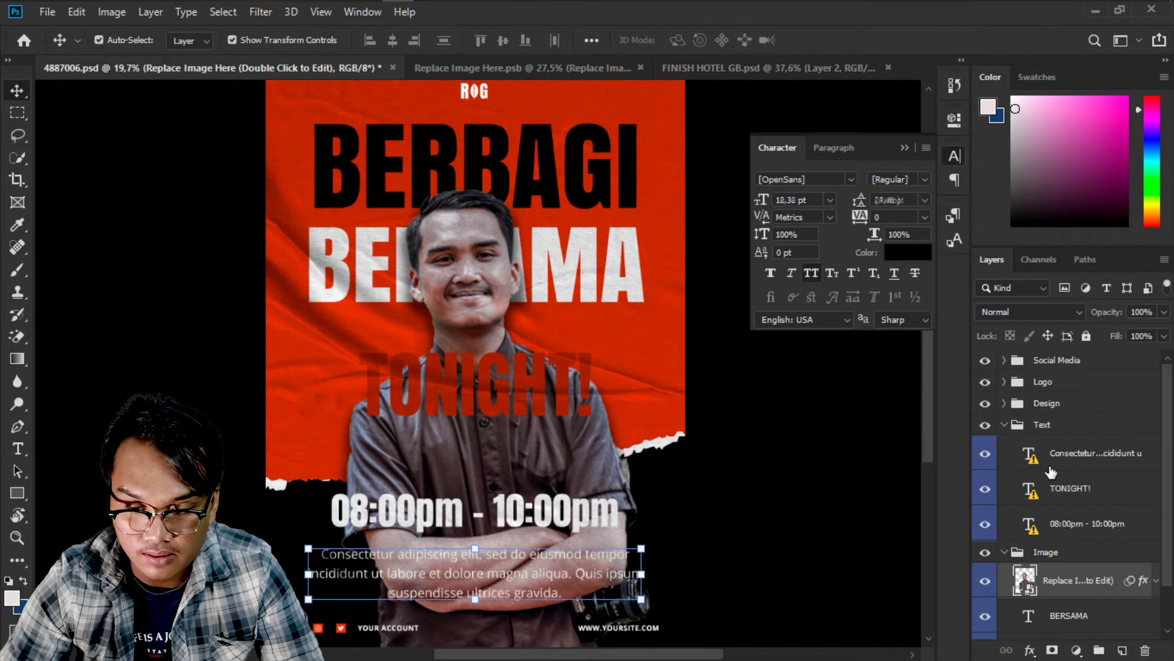
pyautogui.doubleClick(1034, 463)
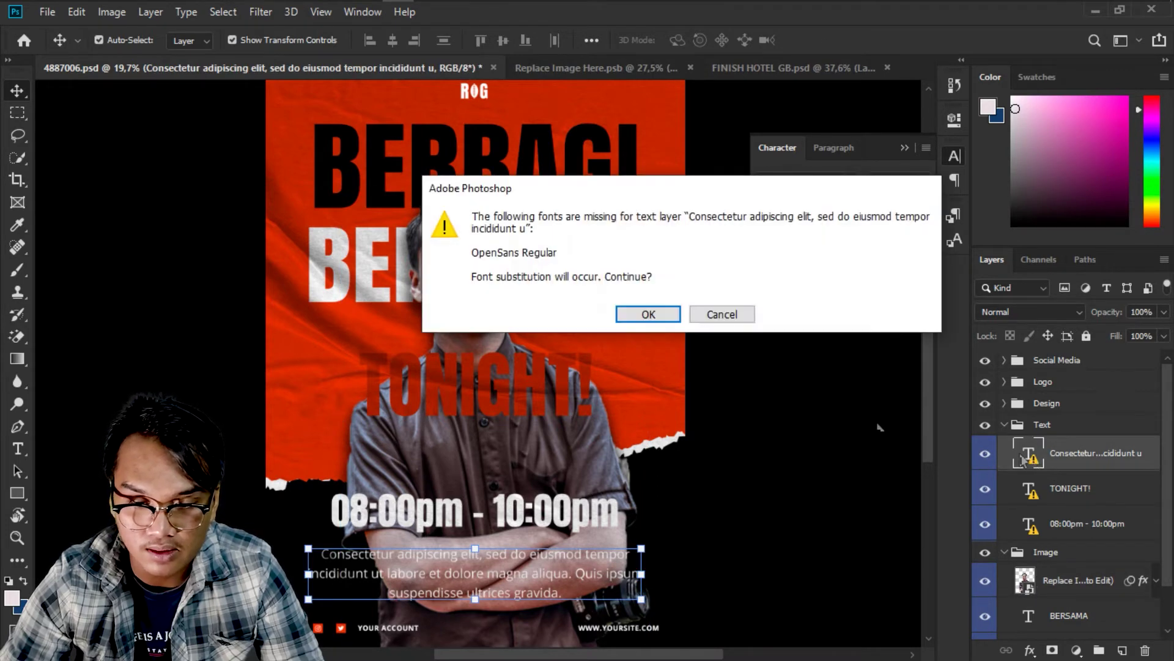
pyautogui.click(636, 317)
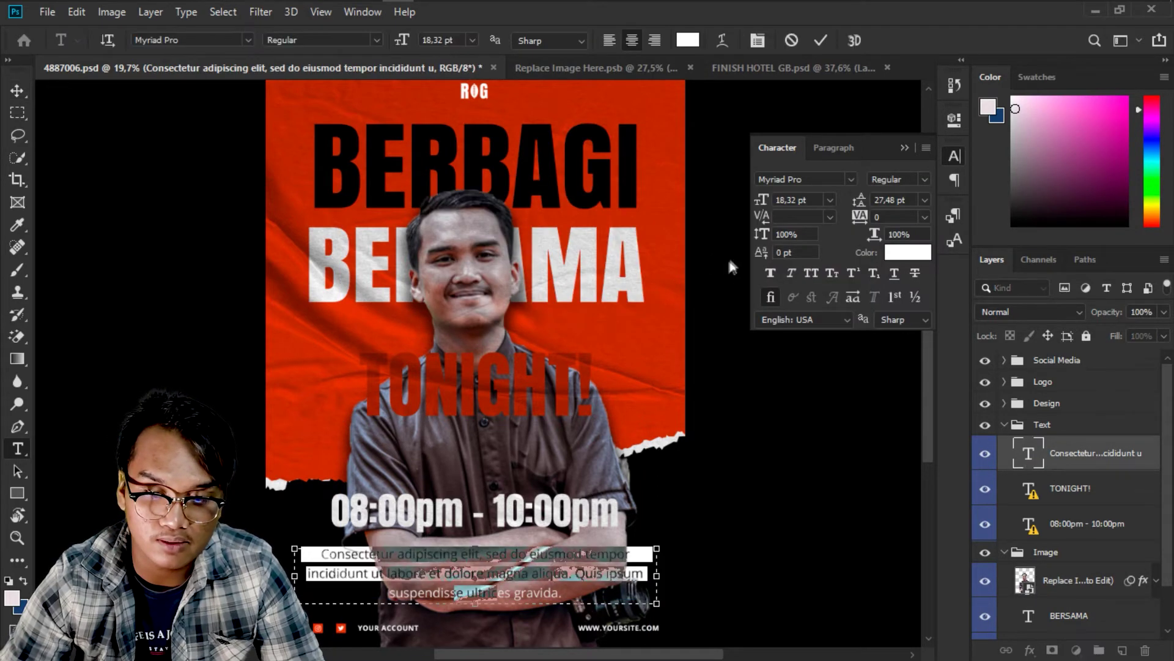
pyautogui.click(851, 180)
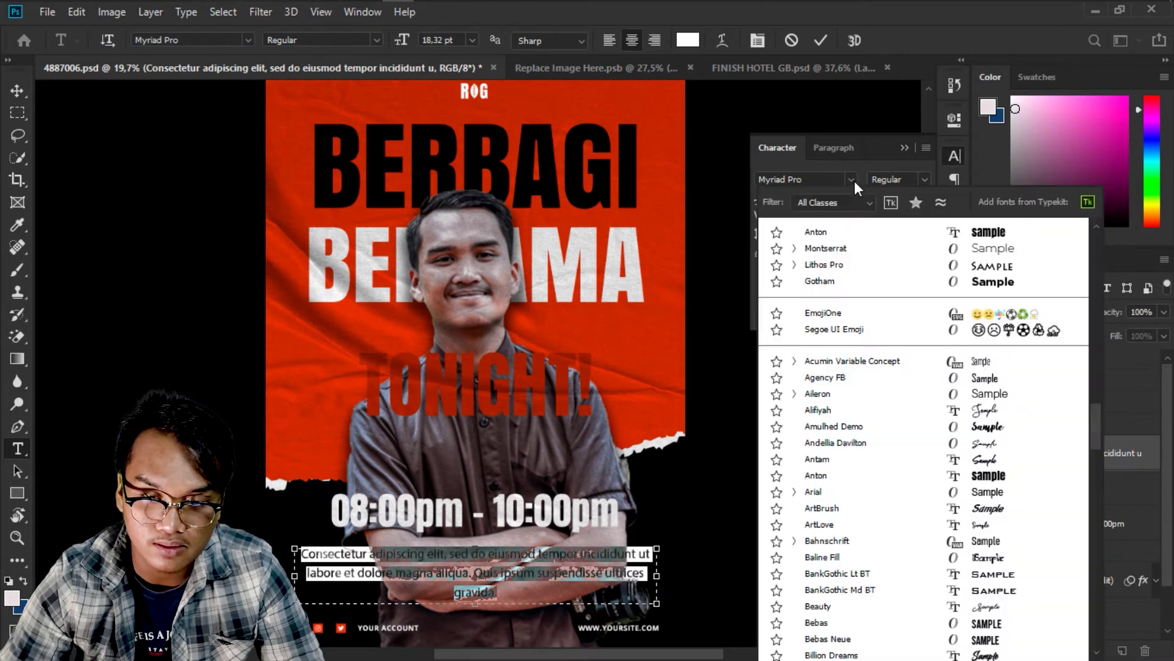
pyautogui.click(816, 181)
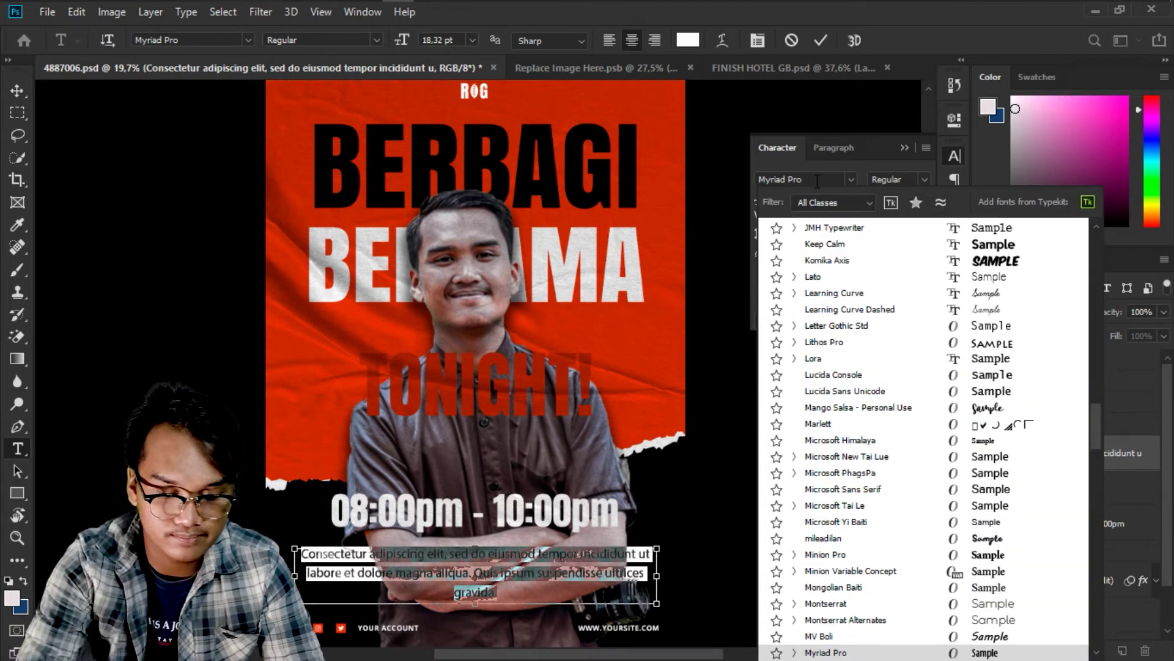
pyautogui.hotkey('ctrl', 'a')
pyautogui.write('o')
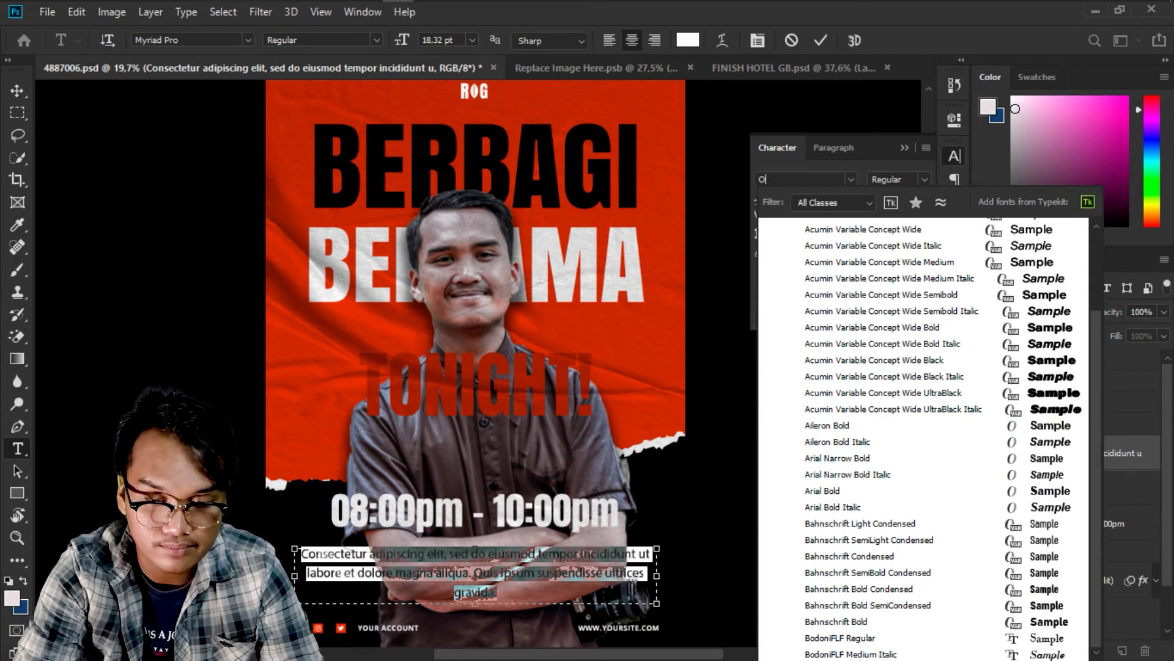
pyautogui.write('PEN SAN')
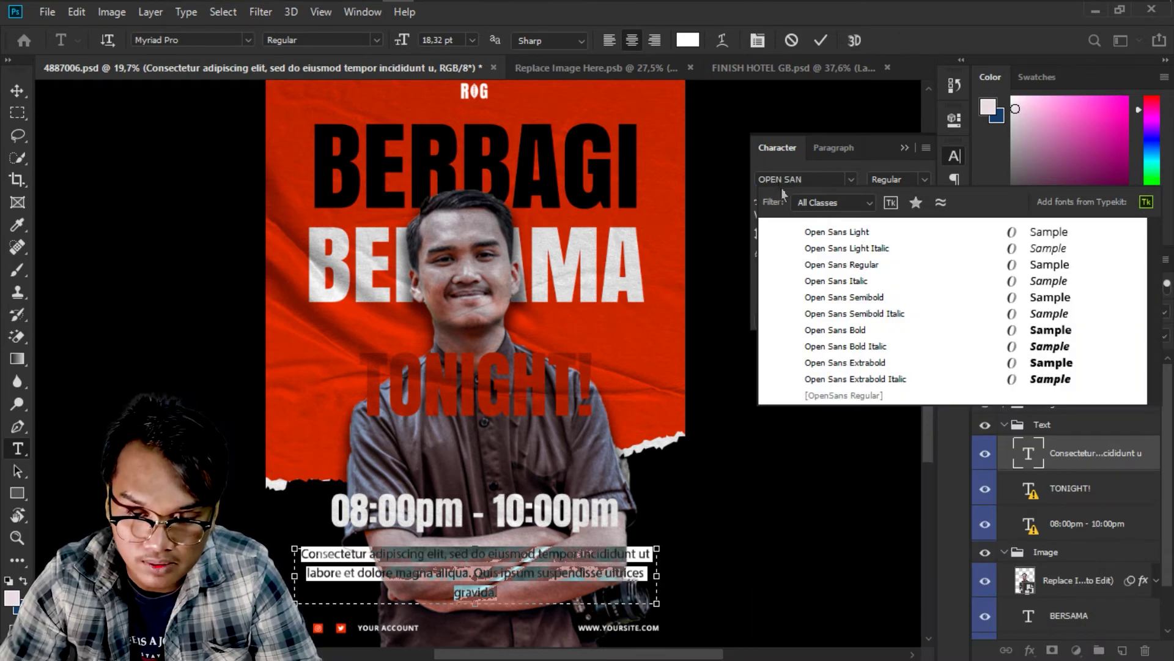
pyautogui.click(856, 265)
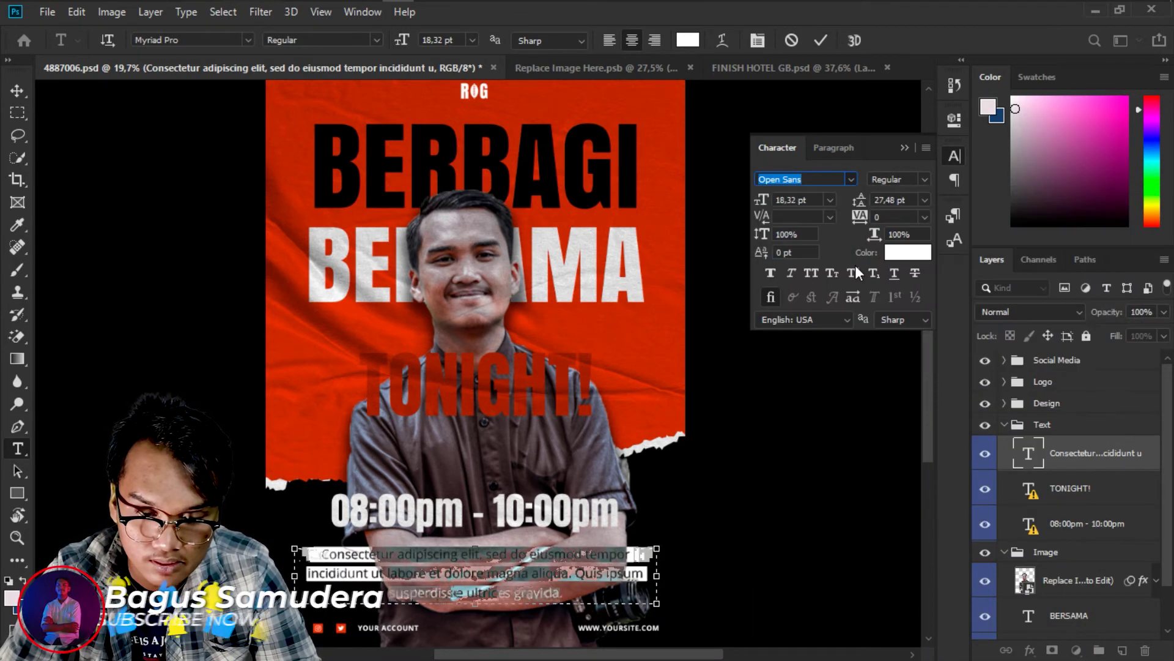
pyautogui.click(898, 148)
pyautogui.click(821, 41)
# Replace the missing font on the TONIGHT! heading by reapplying Anton.
pyautogui.press('v')
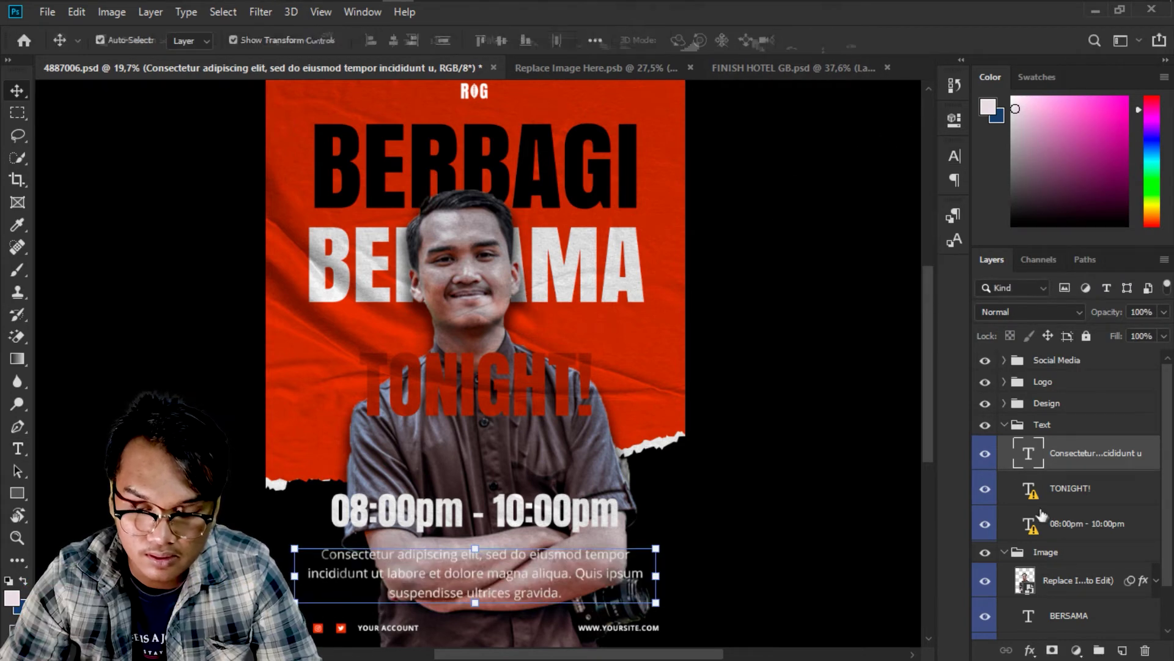
pyautogui.click(1035, 493)
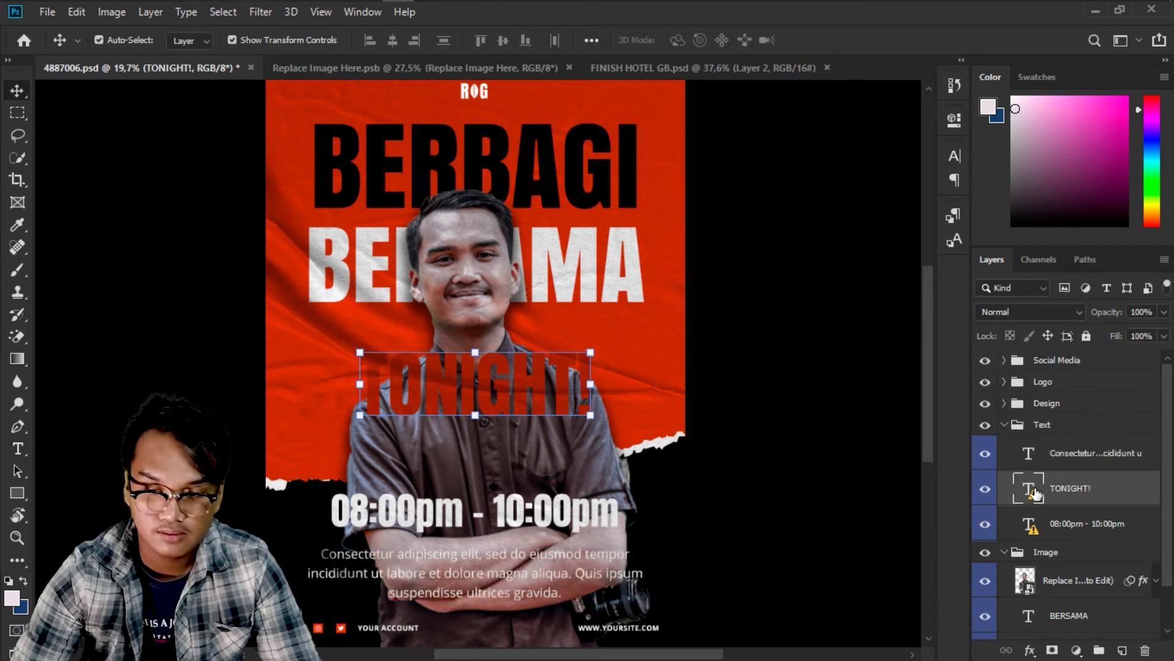
pyautogui.doubleClick(1035, 493)
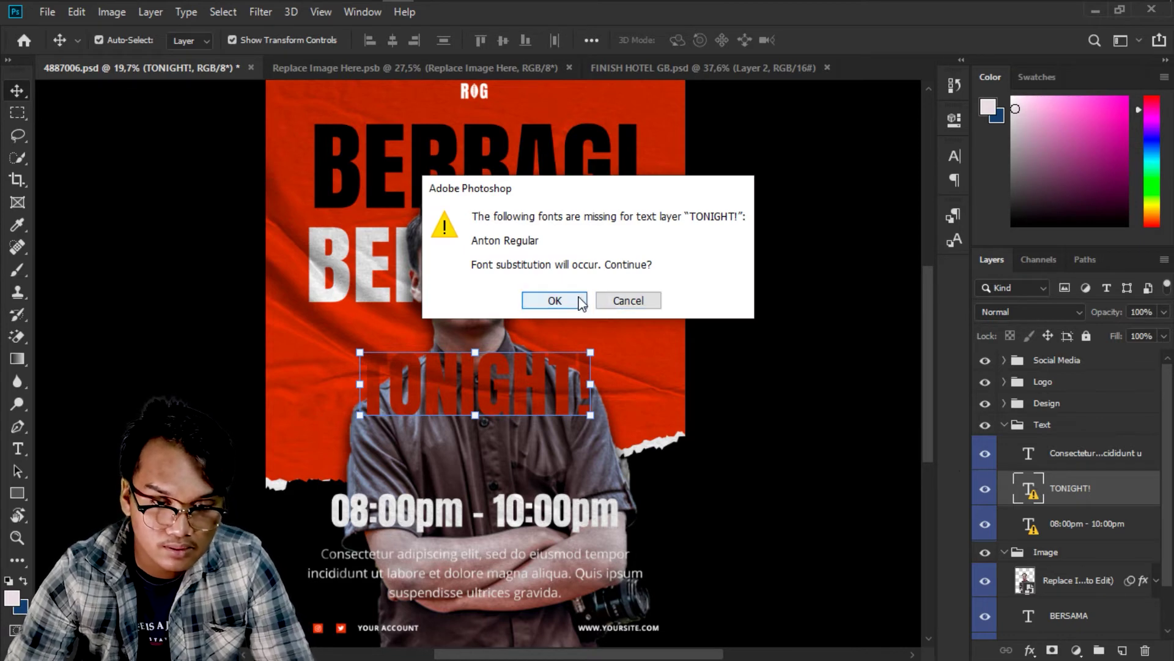
pyautogui.click(555, 300)
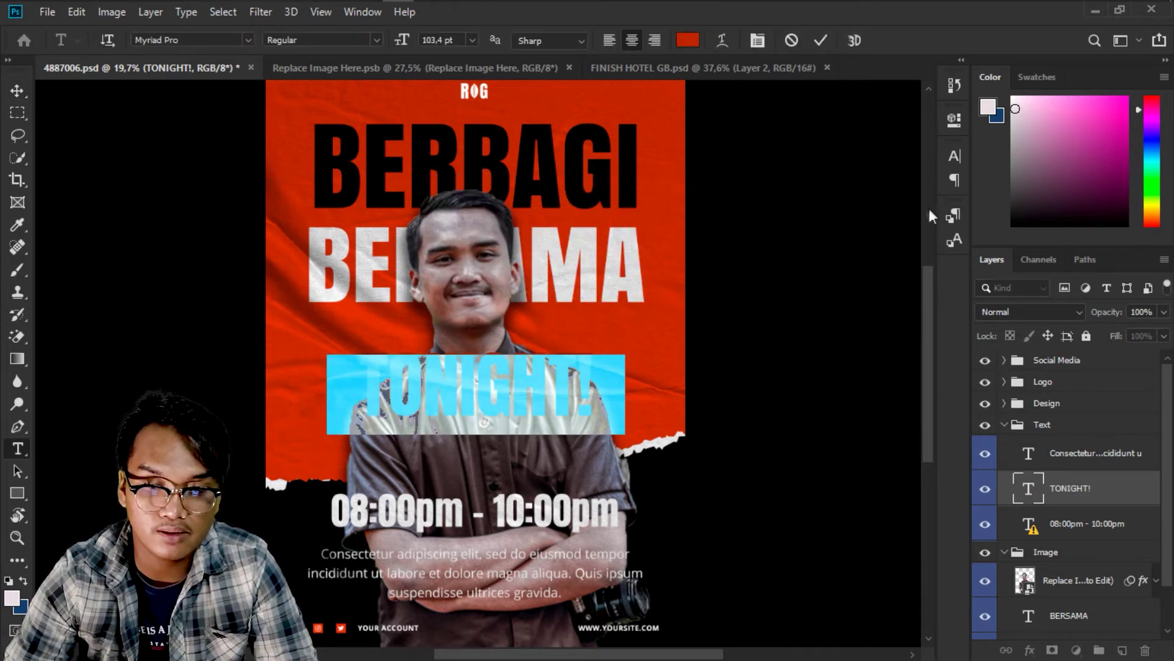
pyautogui.click(956, 154)
pyautogui.click(850, 180)
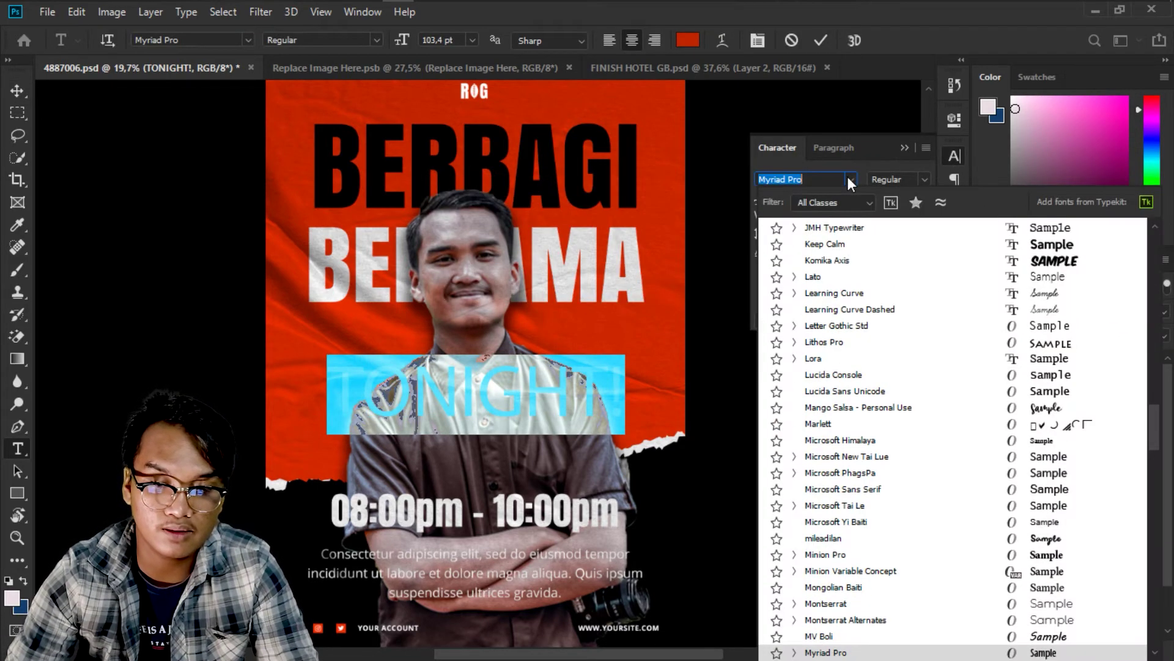
pyautogui.write('ANTON')
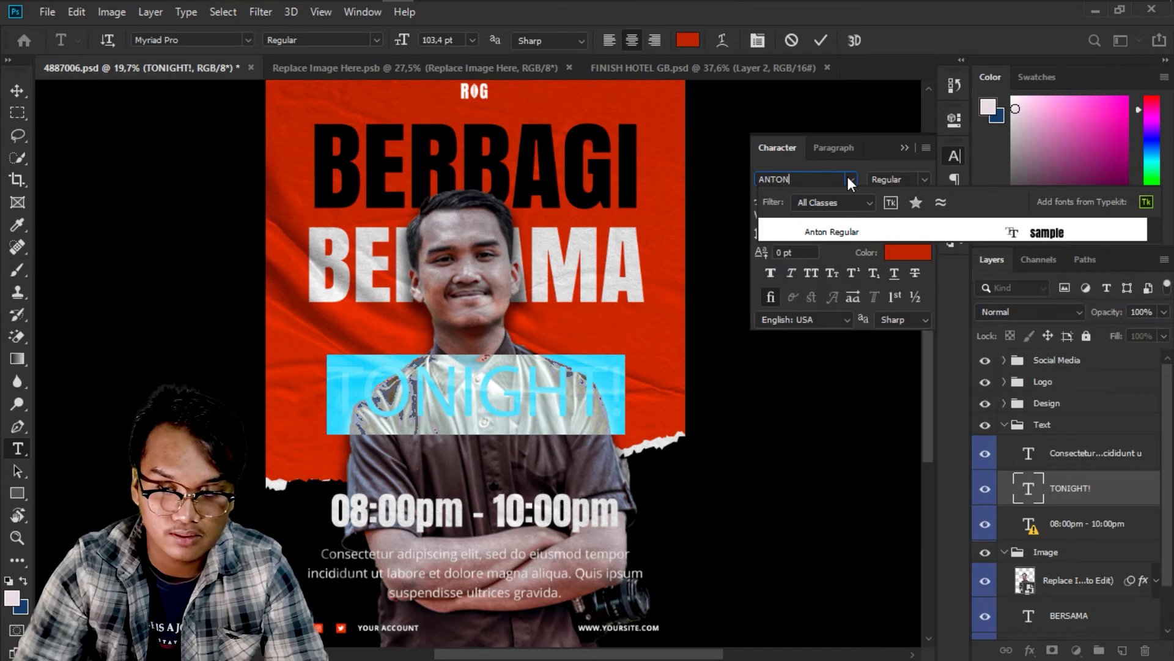
pyautogui.click(897, 227)
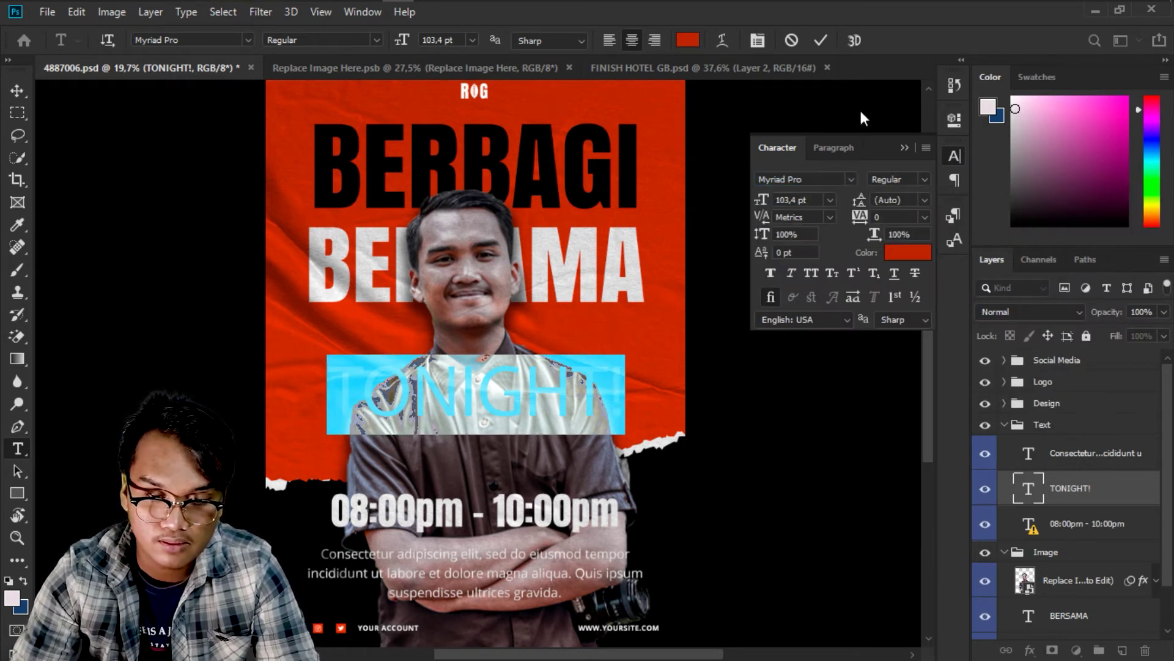
pyautogui.click(823, 41)
pyautogui.press('v')
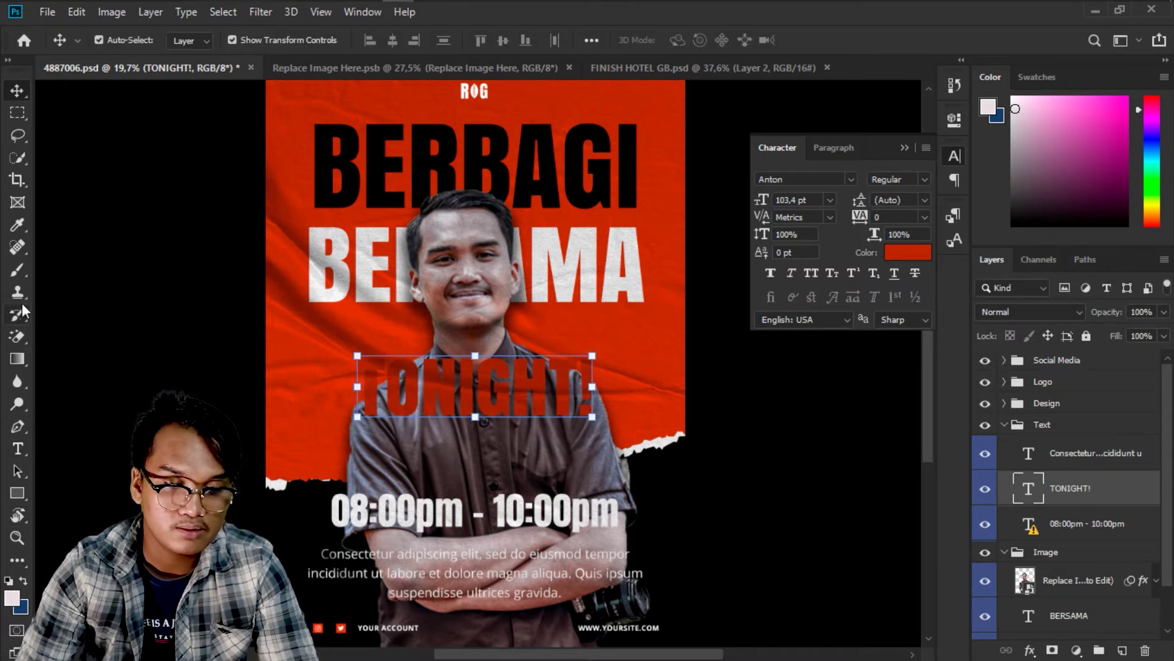
# Retype the TONIGHT! heading as MALAM INI.
pyautogui.click(17, 448)
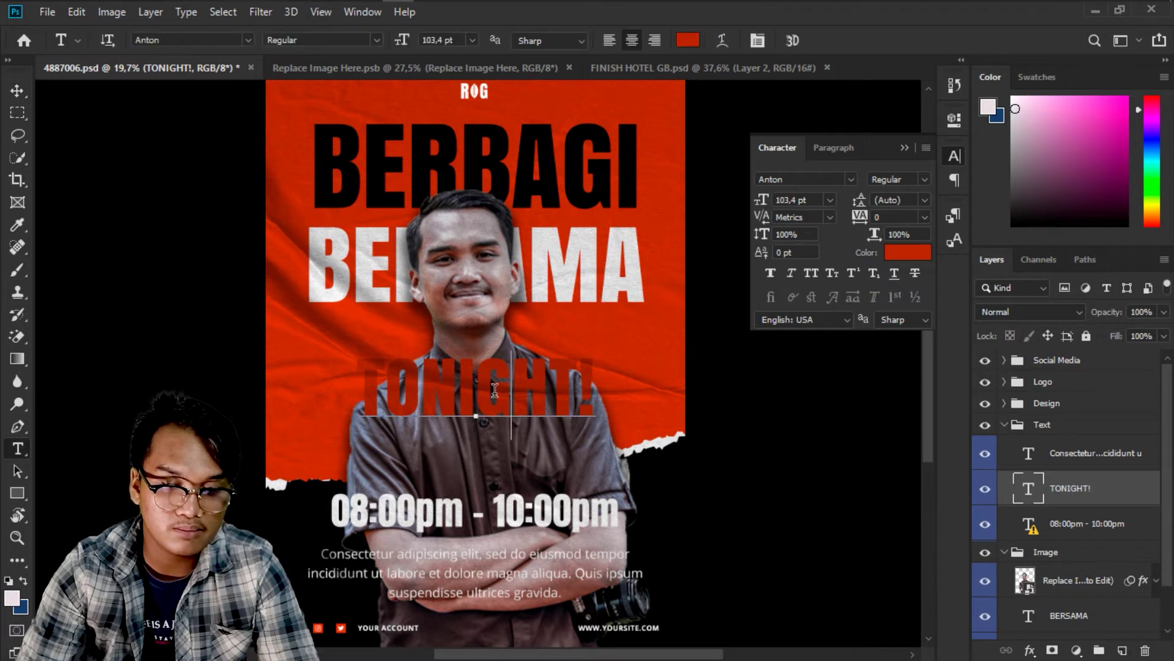
pyautogui.click(495, 389)
pyautogui.hotkey('ctrl', 'a')
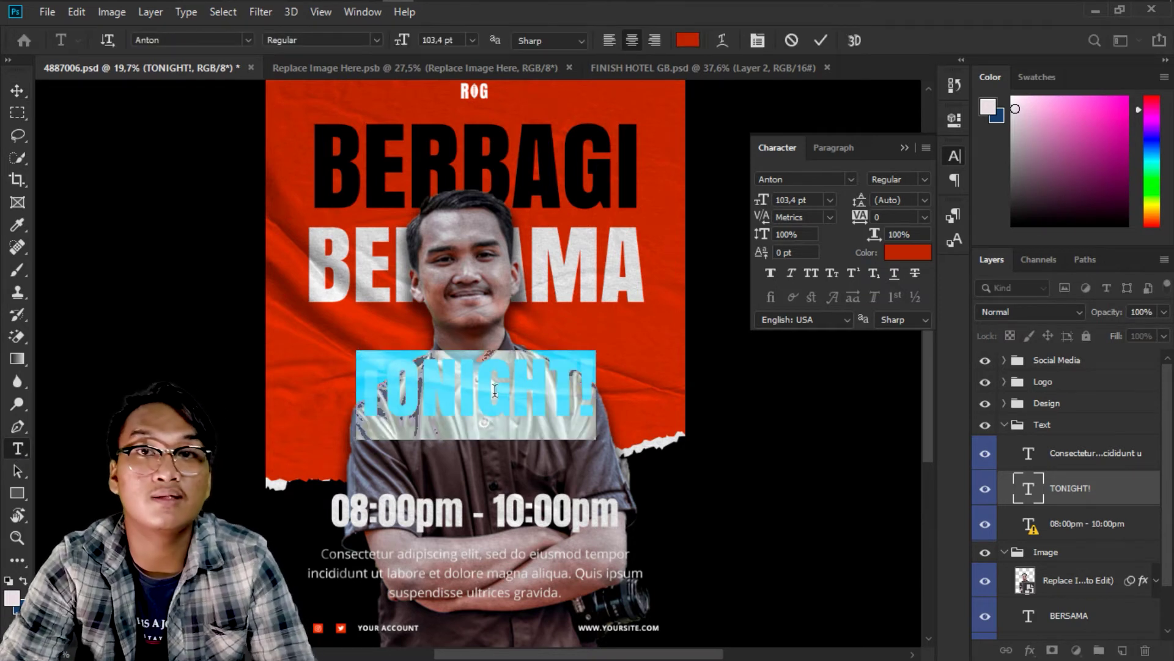
pyautogui.write('MALAM')
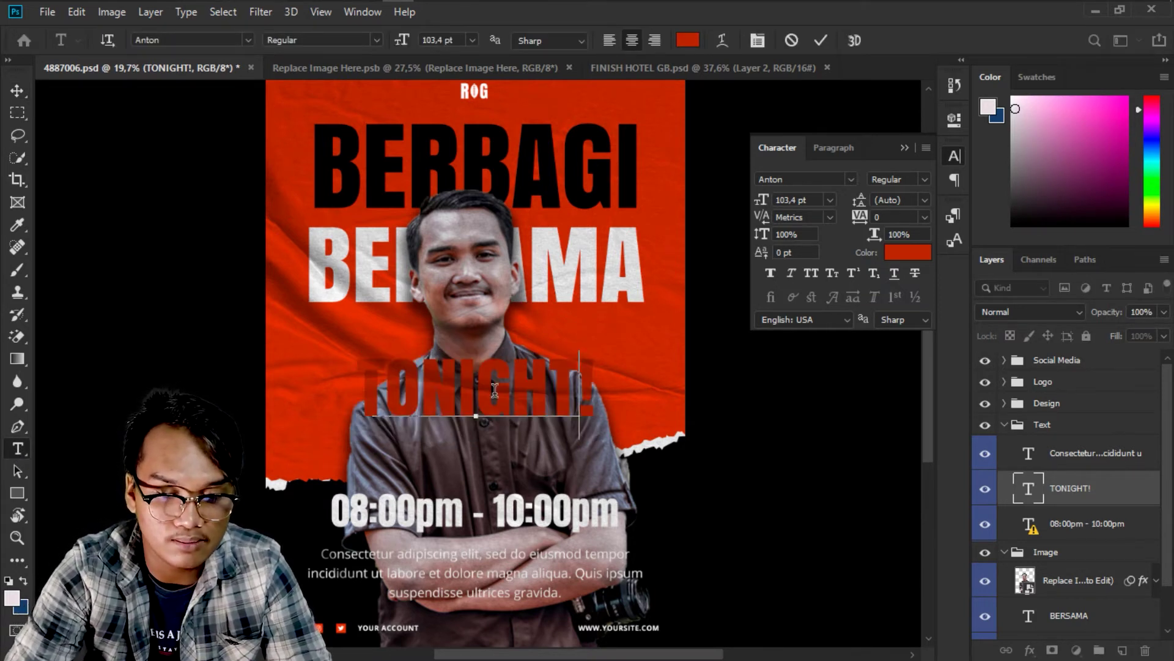
pyautogui.write(' INI')
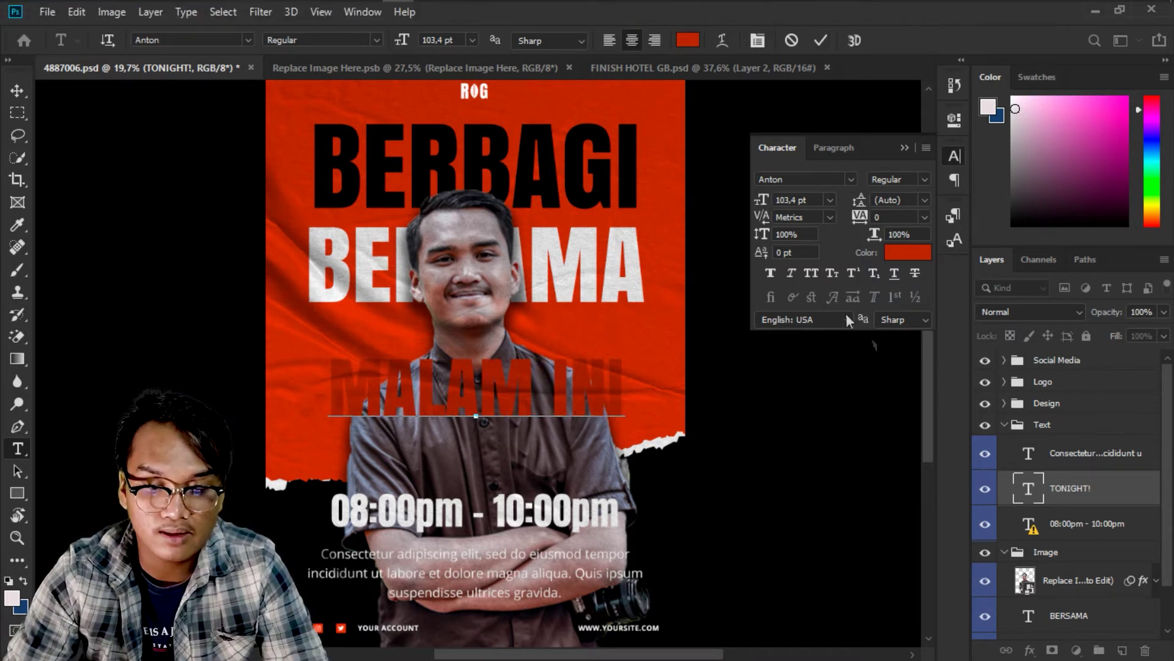
pyautogui.press('ctrl')
pyautogui.hotkey('ctrl', 'a')
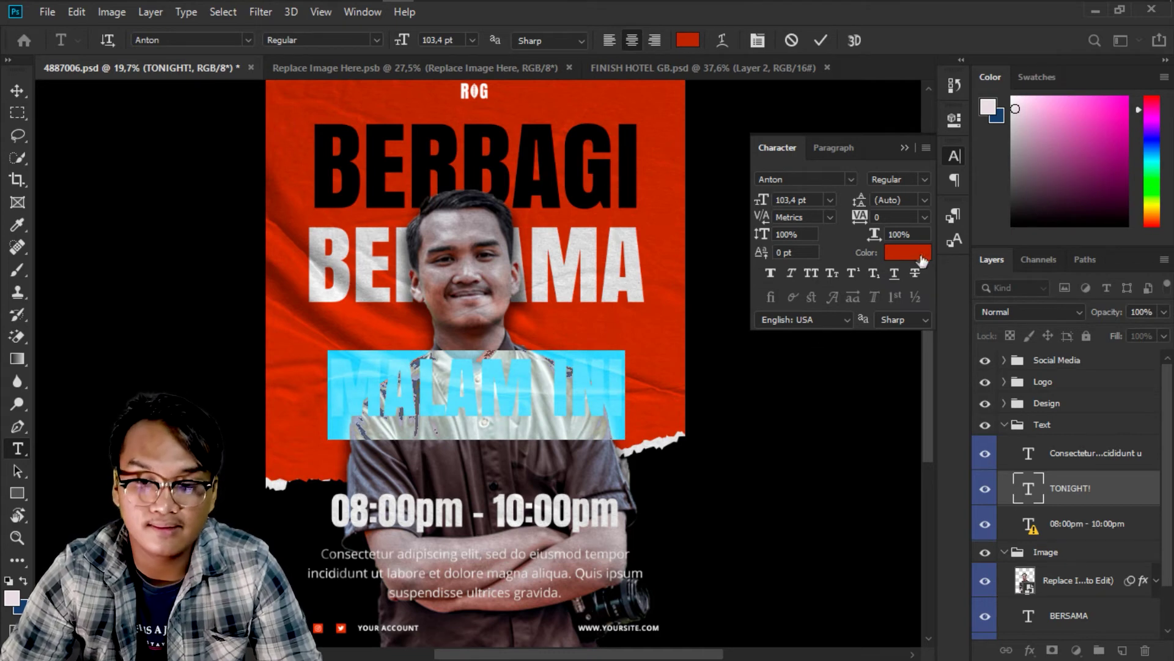
# Change the MALAM INI text colour from red to off-white #e3dddc.
pyautogui.click(922, 261)
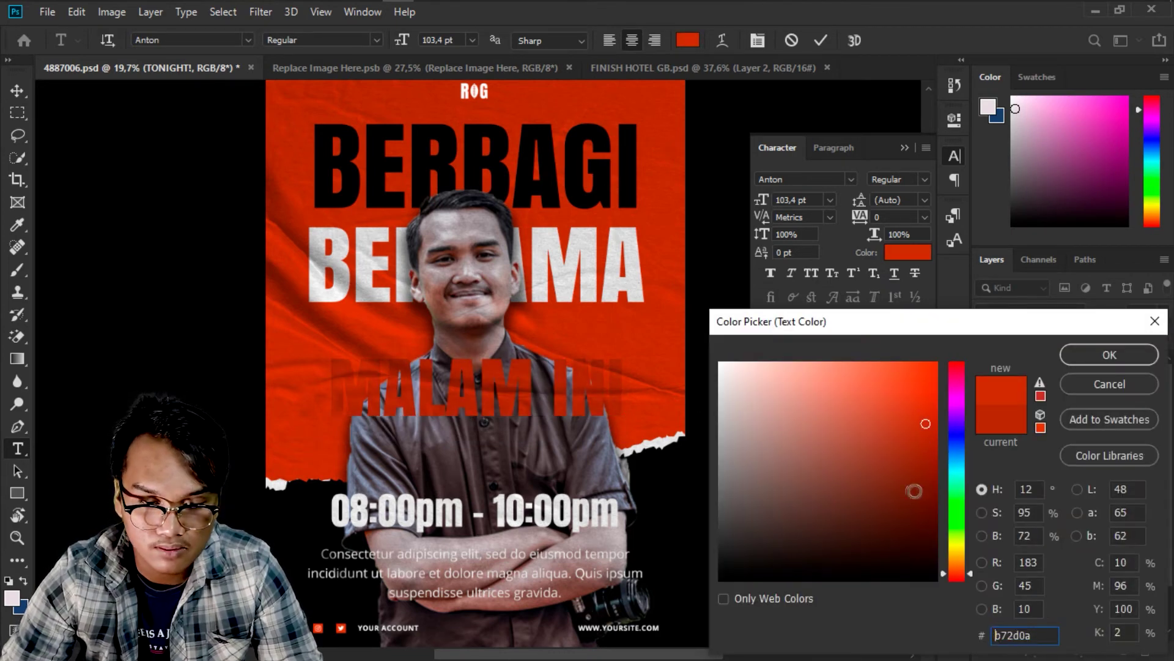
pyautogui.moveTo(920, 447)
pyautogui.mouseDown()
pyautogui.moveTo(929, 412)
pyautogui.moveTo(839, 489)
pyautogui.moveTo(720, 362)
pyautogui.mouseUp()
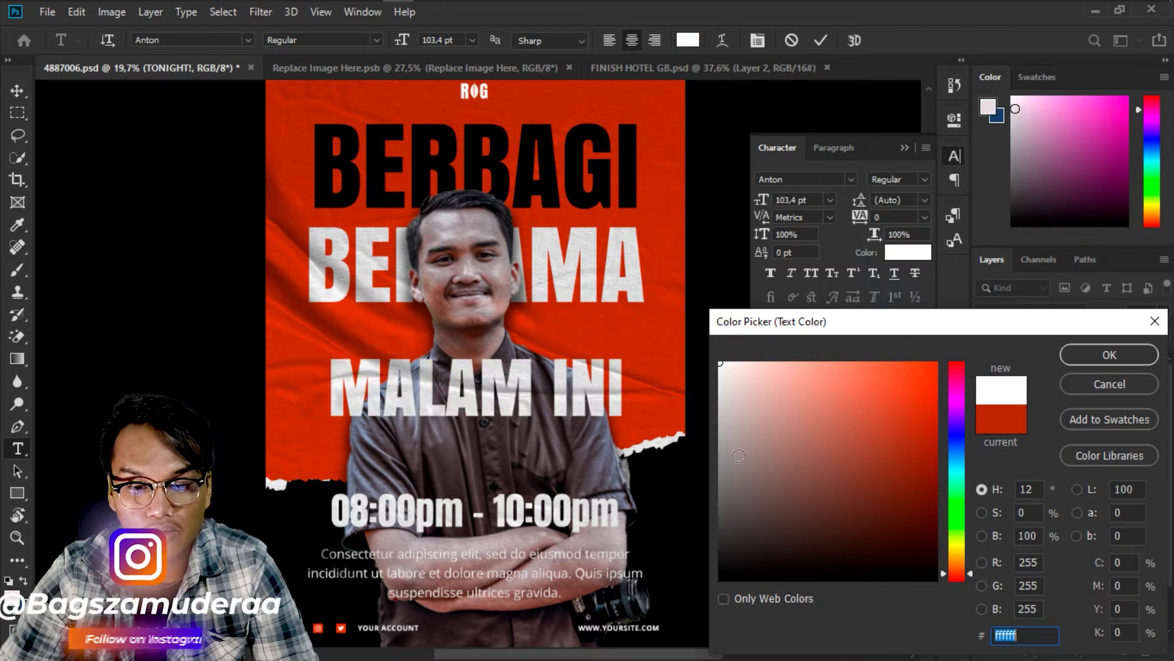
pyautogui.moveTo(739, 456)
pyautogui.mouseDown()
pyautogui.moveTo(739, 428)
pyautogui.moveTo(719, 409)
pyautogui.moveTo(725, 386)
pyautogui.mouseUp()
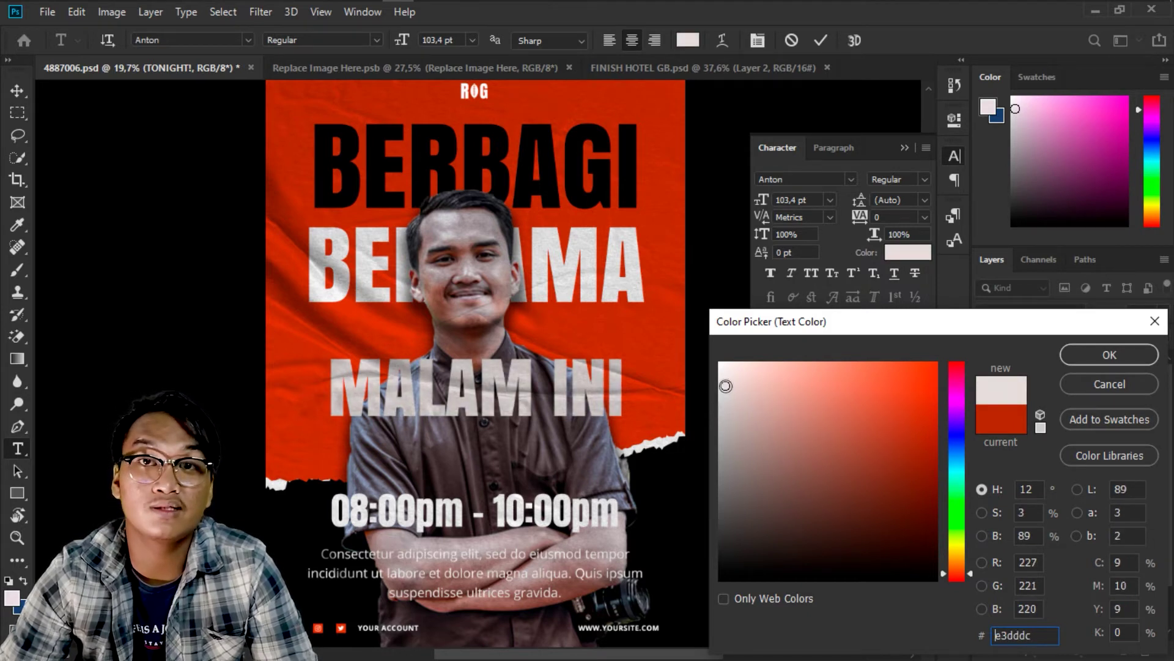
pyautogui.click(1087, 350)
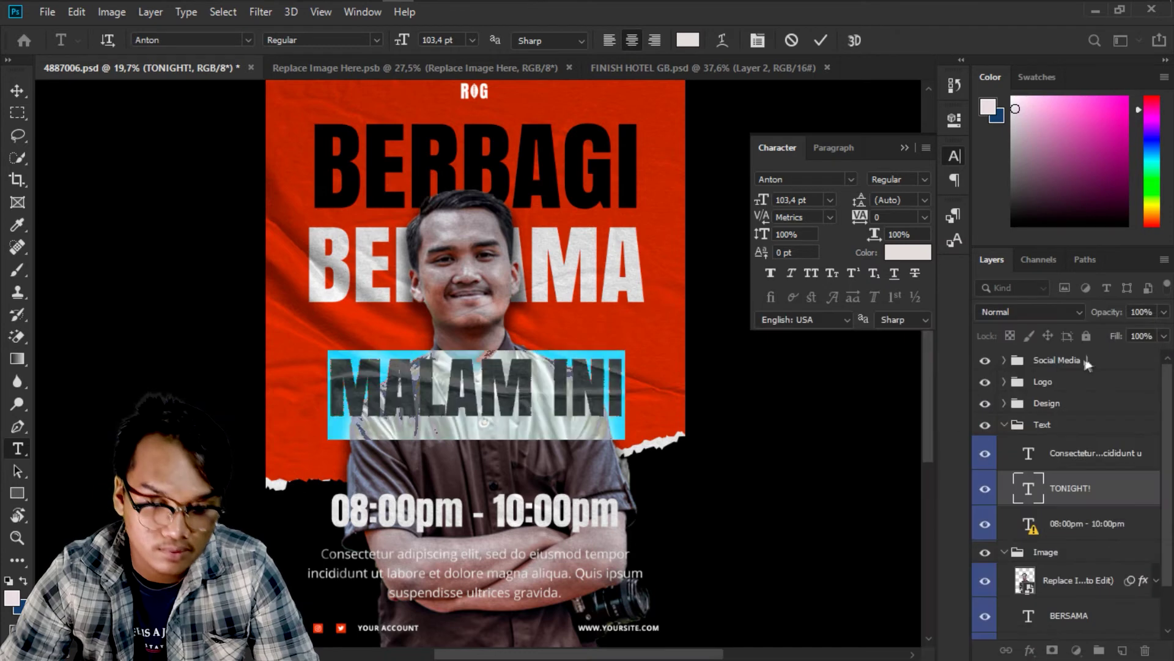
pyautogui.click(904, 147)
pyautogui.click(821, 41)
pyautogui.scroll(-2, 489, 371)
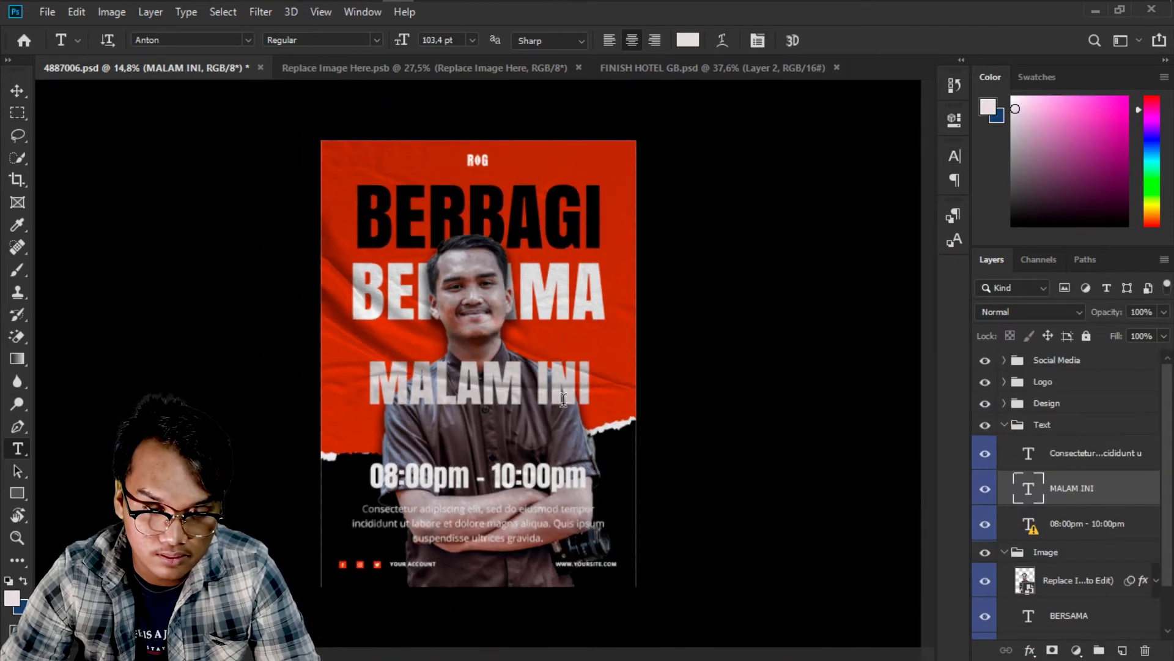
pyautogui.scroll(3, 545, 454)
pyautogui.press('c')
pyautogui.moveTo(520, 519); pyautogui.dragTo(520, 437)
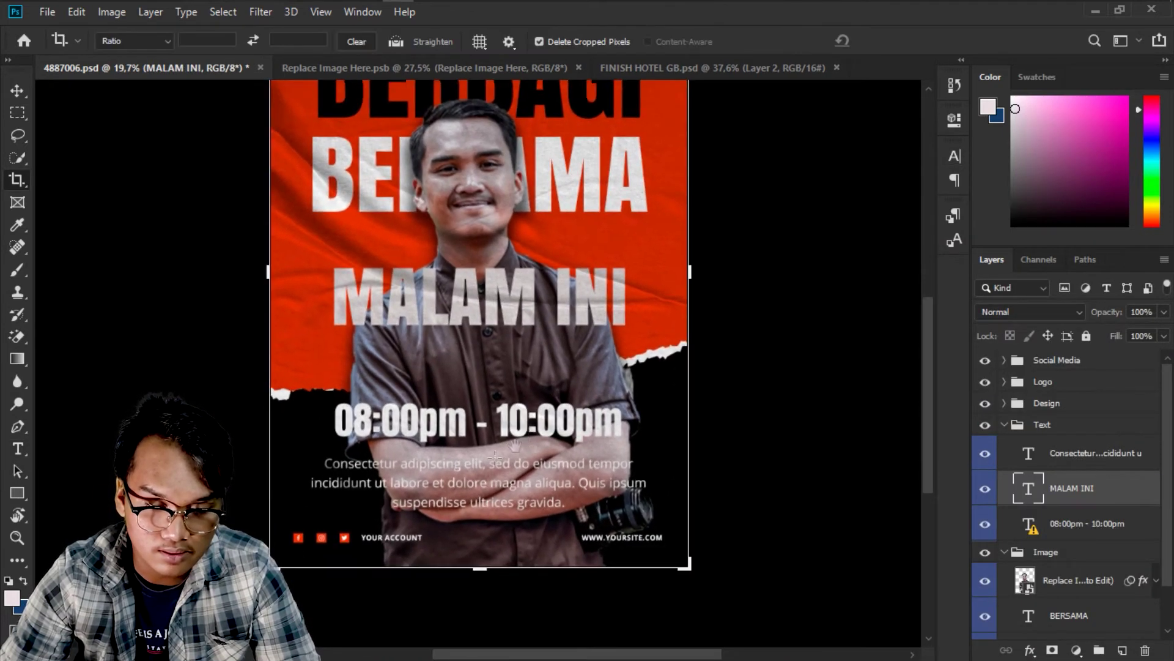
pyautogui.scroll(2, 495, 457)
pyautogui.press('v')
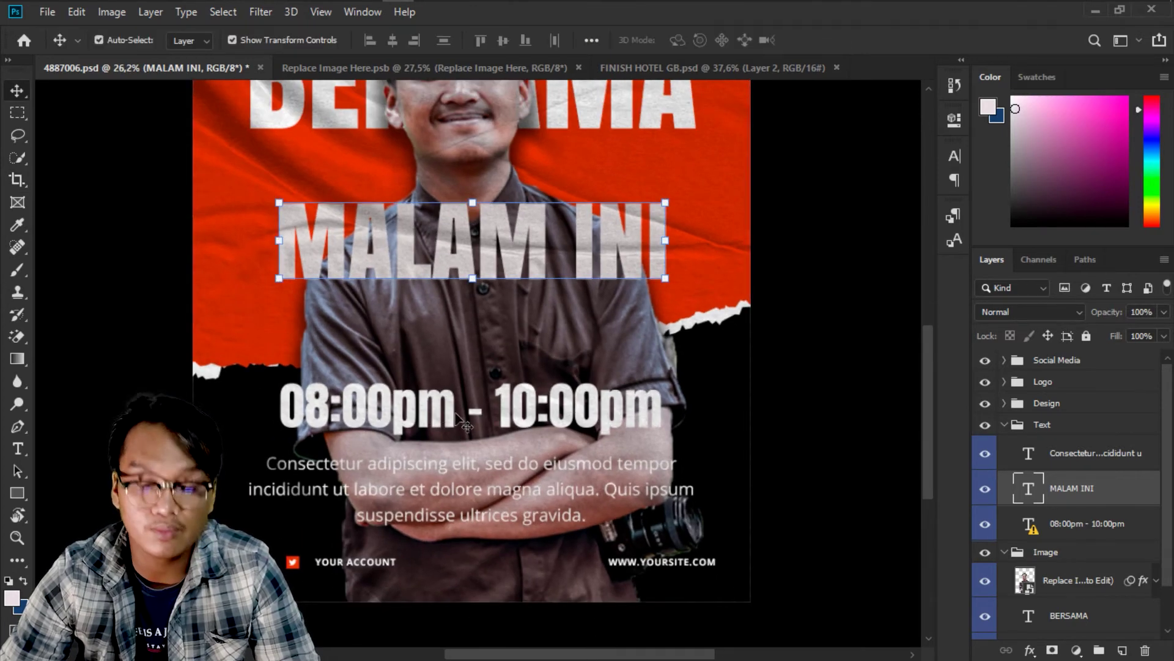
pyautogui.rightClick(423, 474)
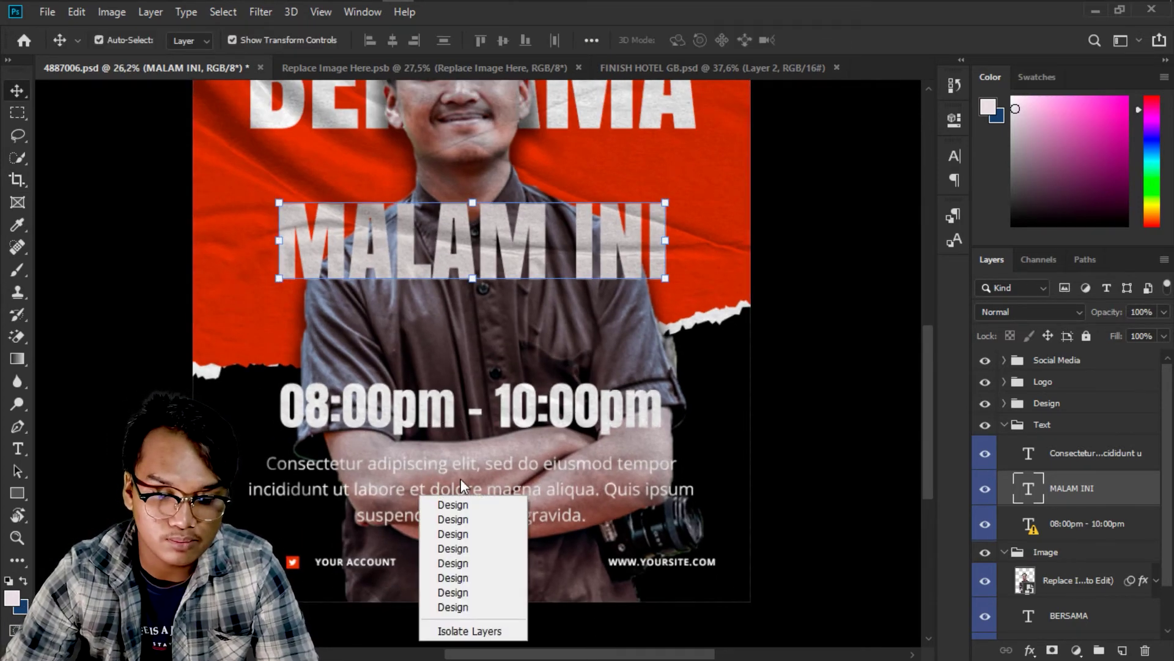
pyautogui.press('Escape')
pyautogui.click(1065, 532)
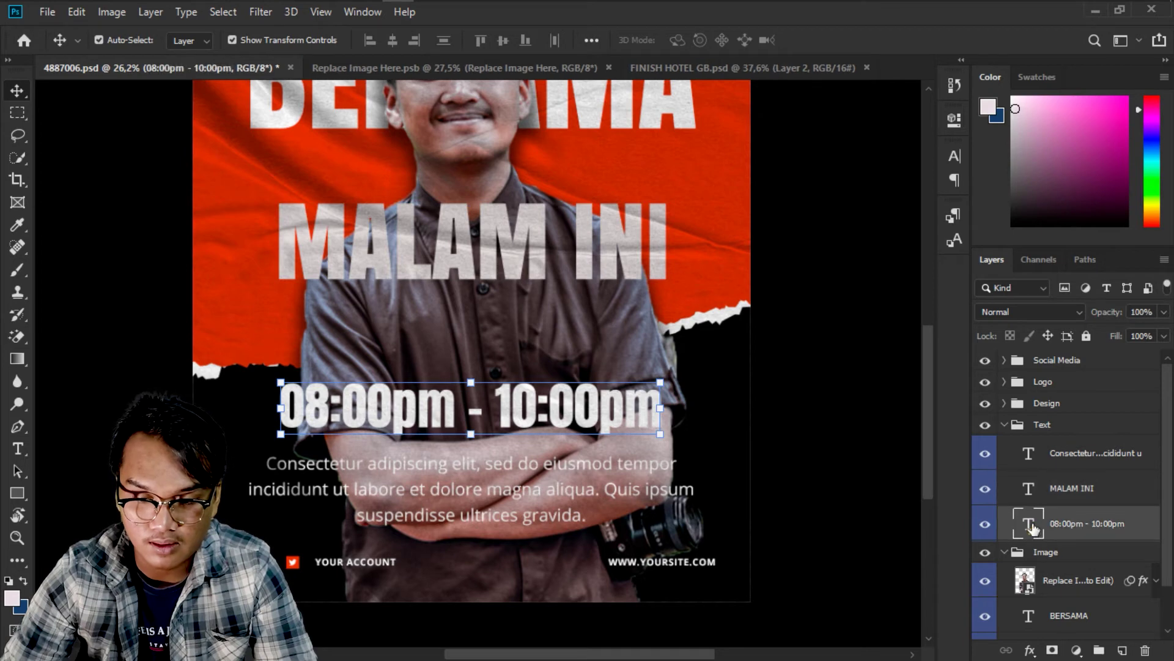
pyautogui.doubleClick(1034, 529)
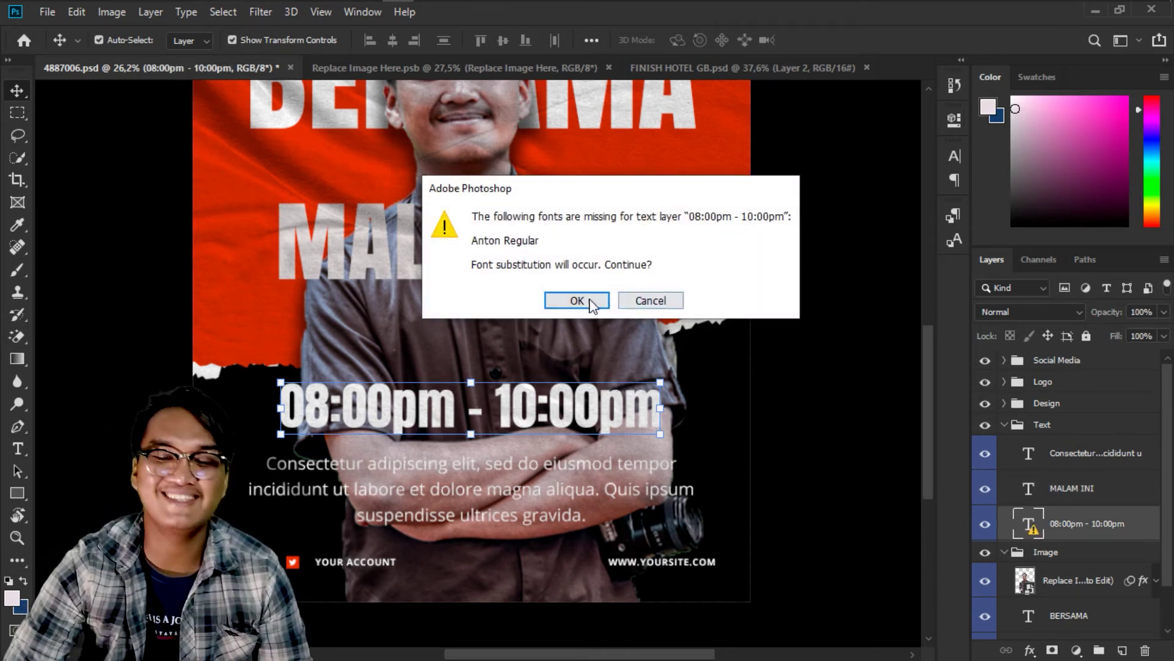
pyautogui.click(590, 306)
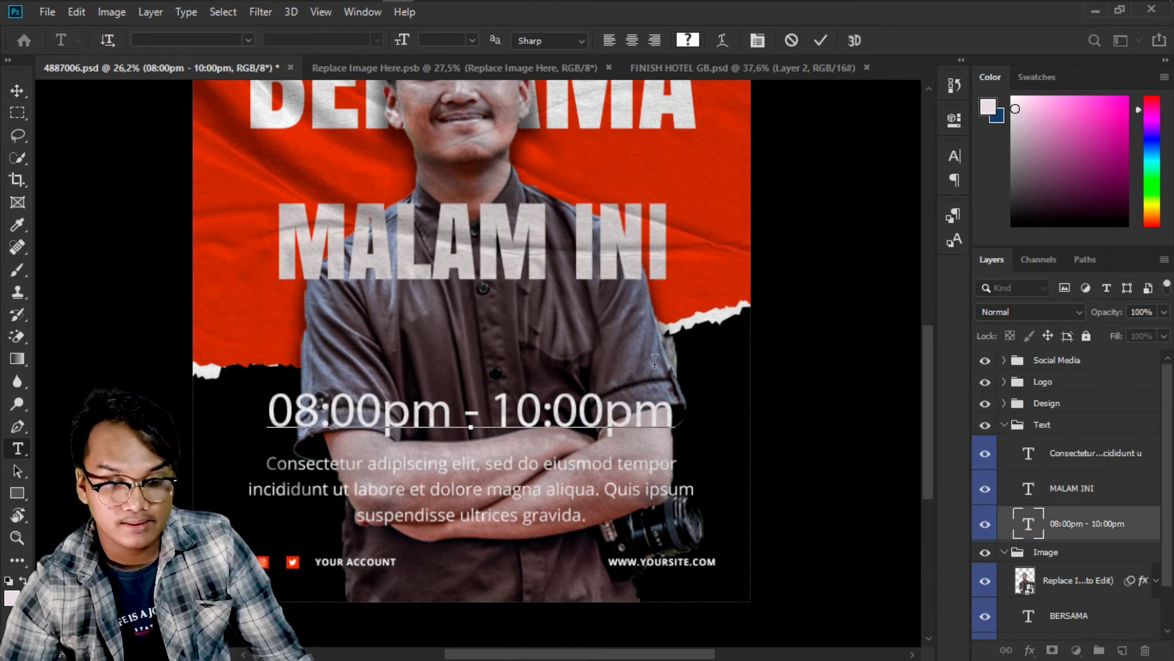
pyautogui.click(792, 41)
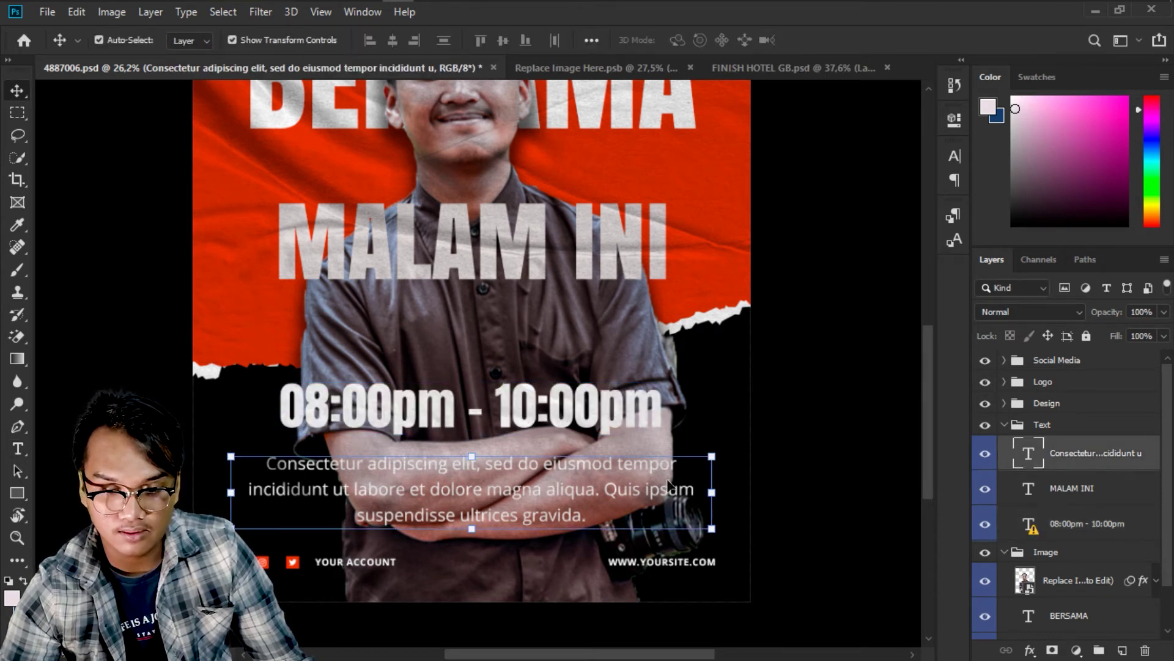
# Paste the Kegiatan sosial description over the Consectetur placeholder paragraph and commit it.
pyautogui.click(585, 486)
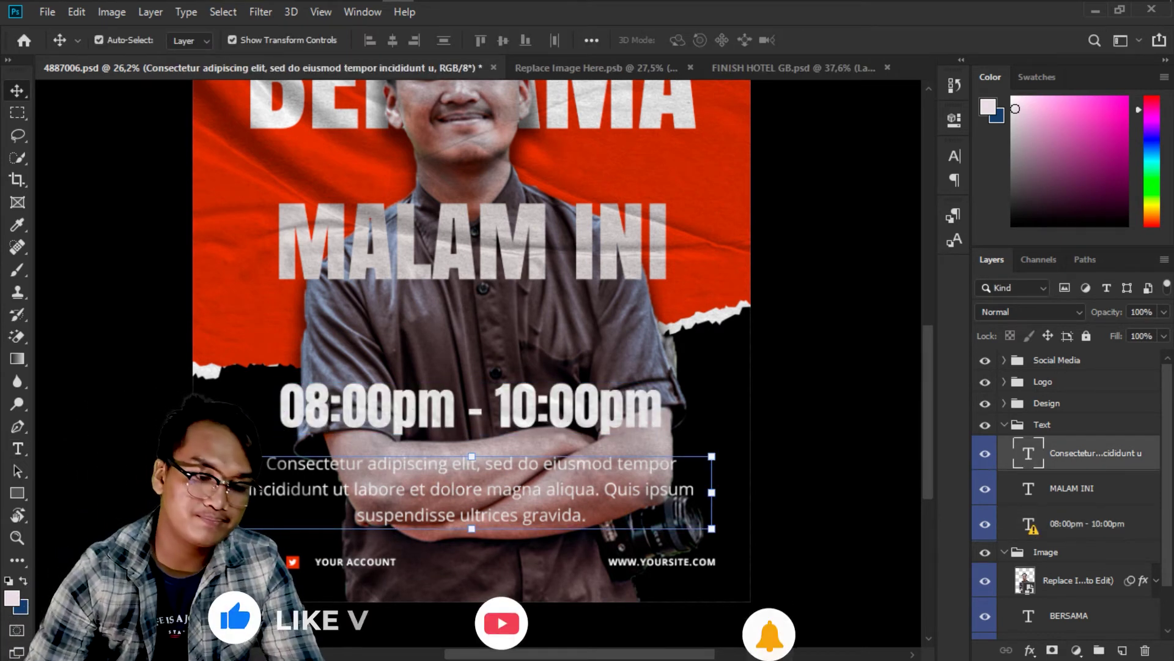
pyautogui.click(18, 448)
pyautogui.click(381, 490)
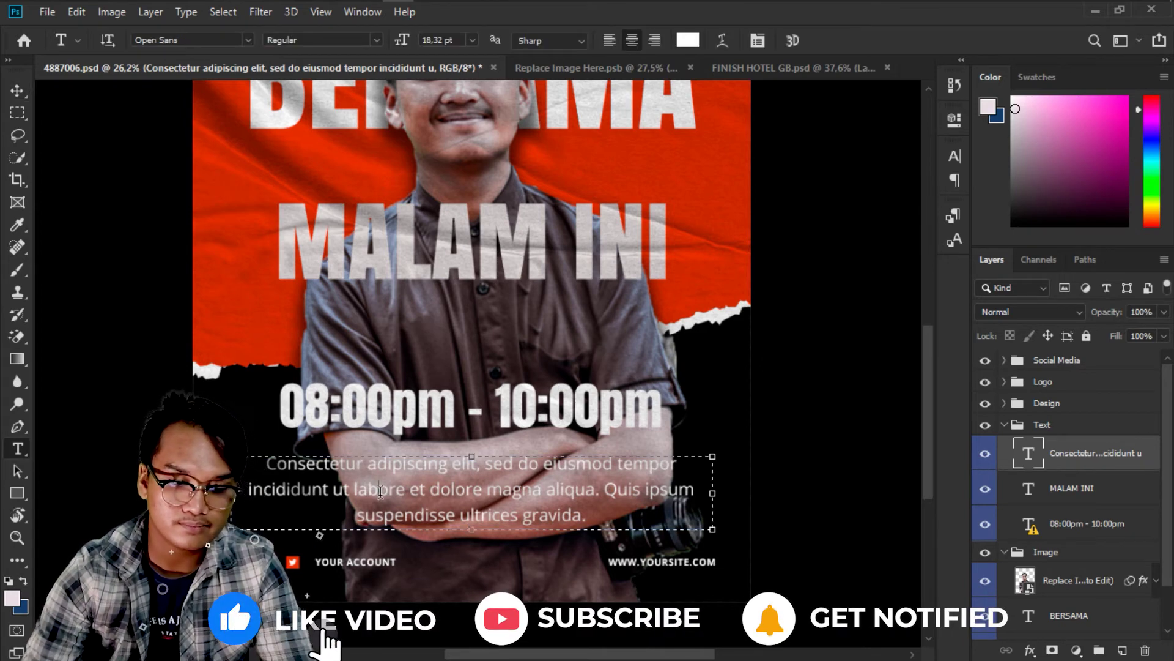
pyautogui.hotkey('ctrl', 'a')
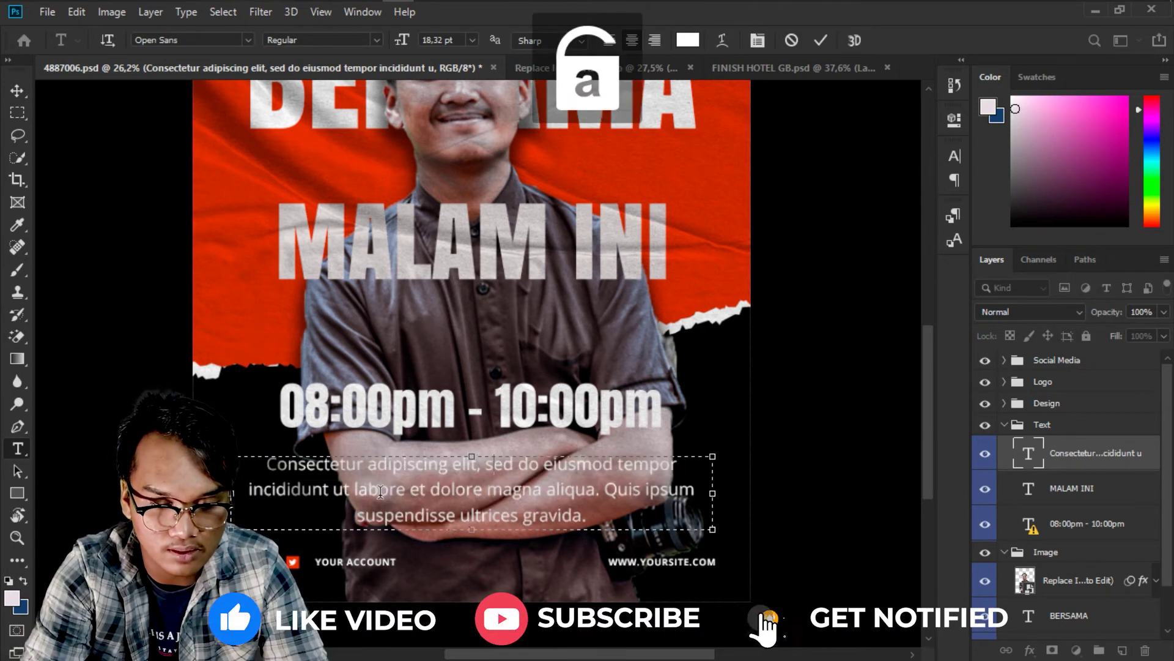
pyautogui.write('Kehlata')
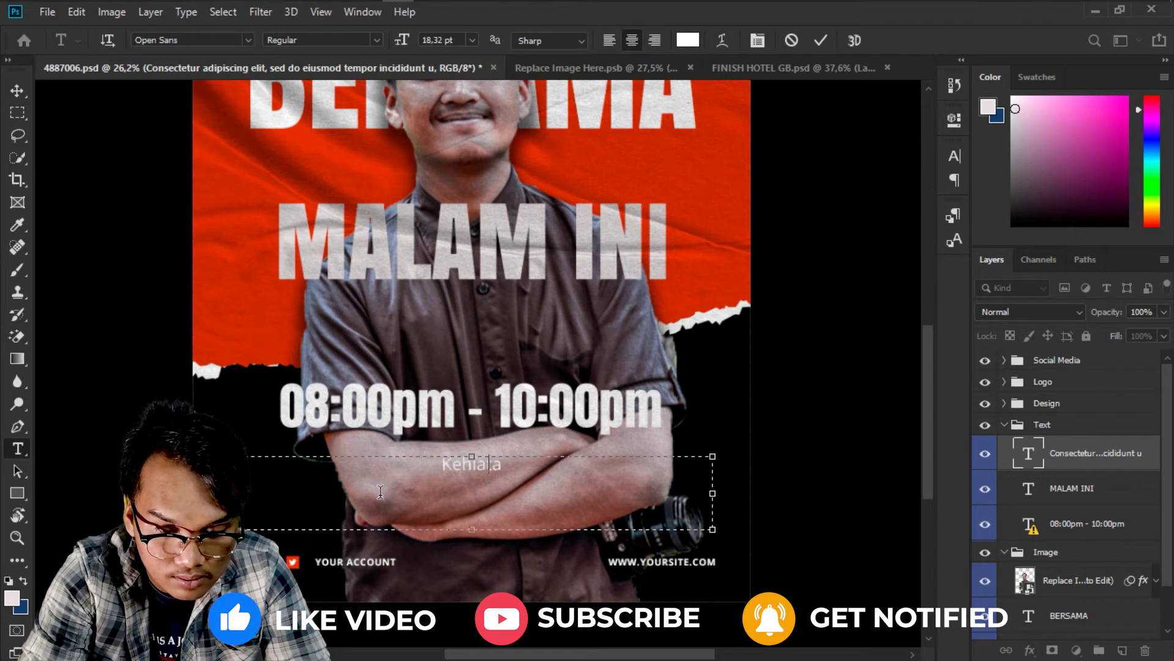
pyautogui.hotkey('ctrl', 'a')
pyautogui.write('Kegiatan sosial untuk membantu masyarakat yang berada di daerah hilir sungai,membantu dengan pakaian dan bahan makanan')
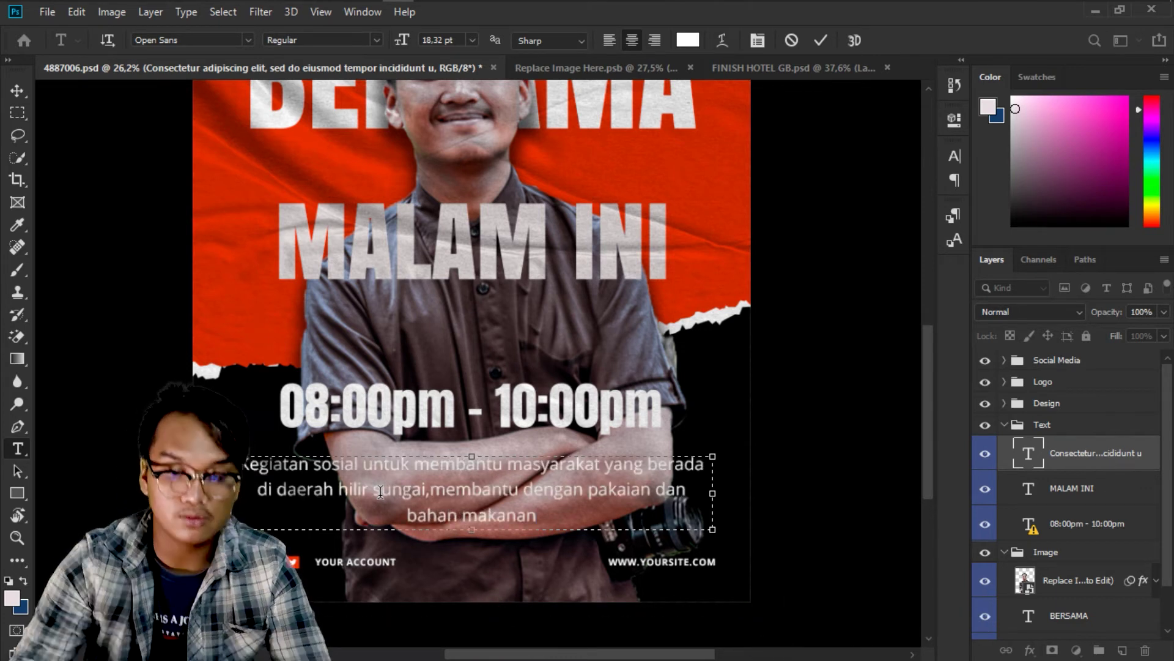
pyautogui.click(824, 44)
pyautogui.scroll(-1, 664, 235)
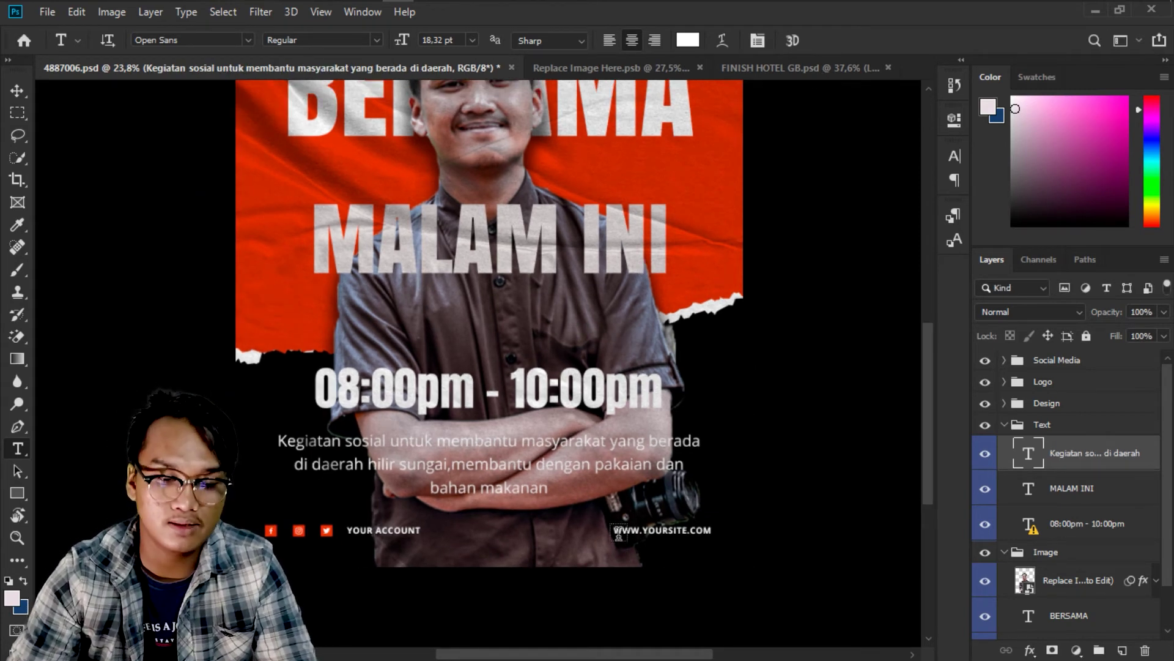
pyautogui.scroll(-1, 619, 534)
pyautogui.scroll(-1, 587, 538)
pyautogui.scroll(1, 577, 543)
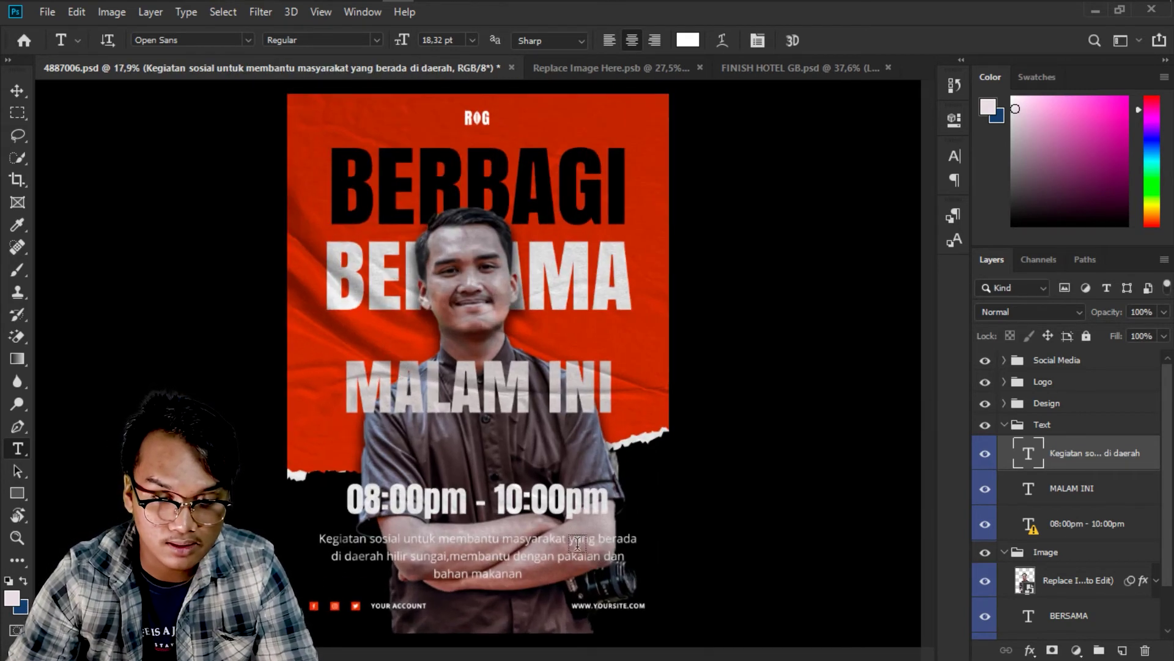
pyautogui.scroll(3, 577, 543)
pyautogui.scroll(-2, 396, 467)
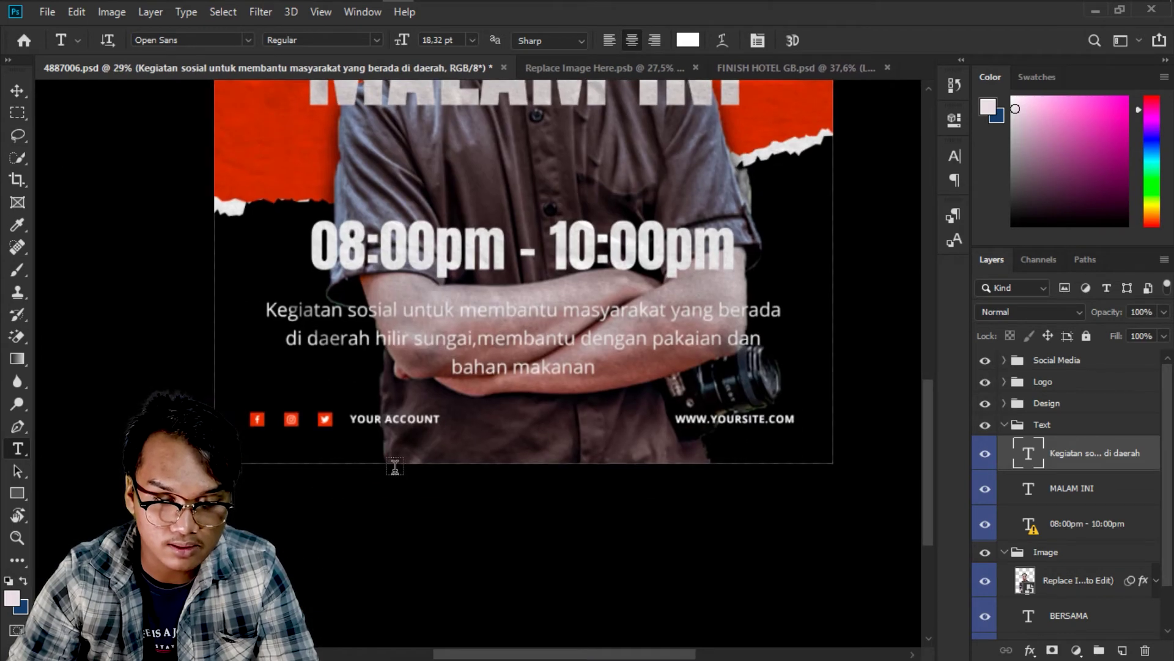
pyautogui.scroll(3, 395, 467)
pyautogui.press('v')
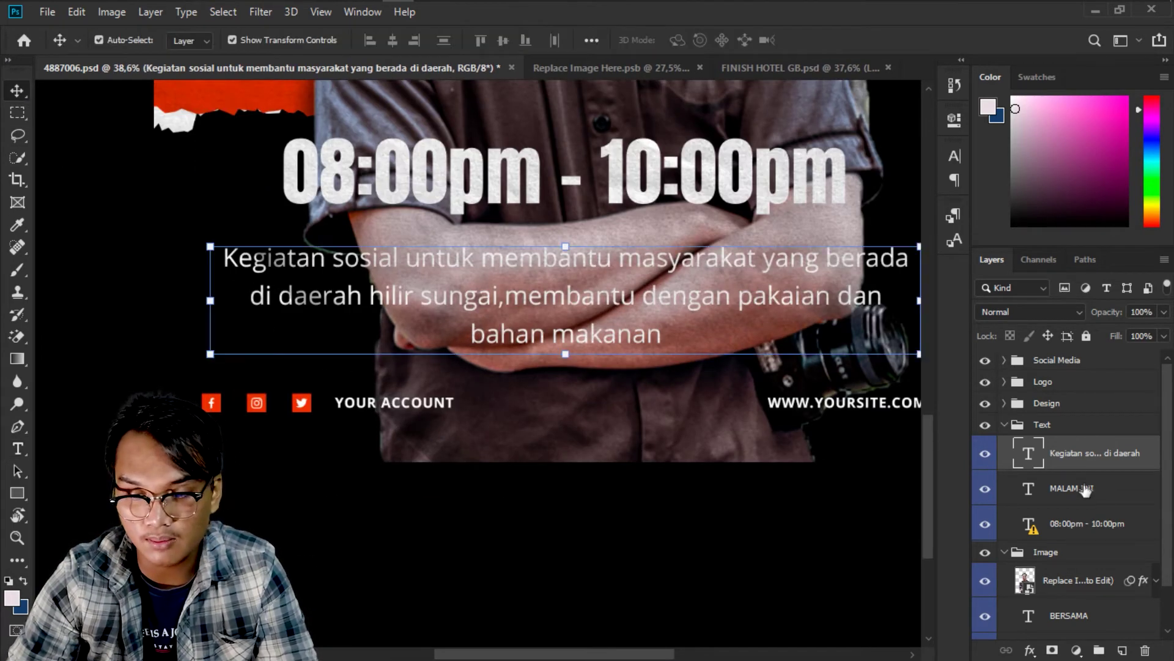
pyautogui.click(1004, 361)
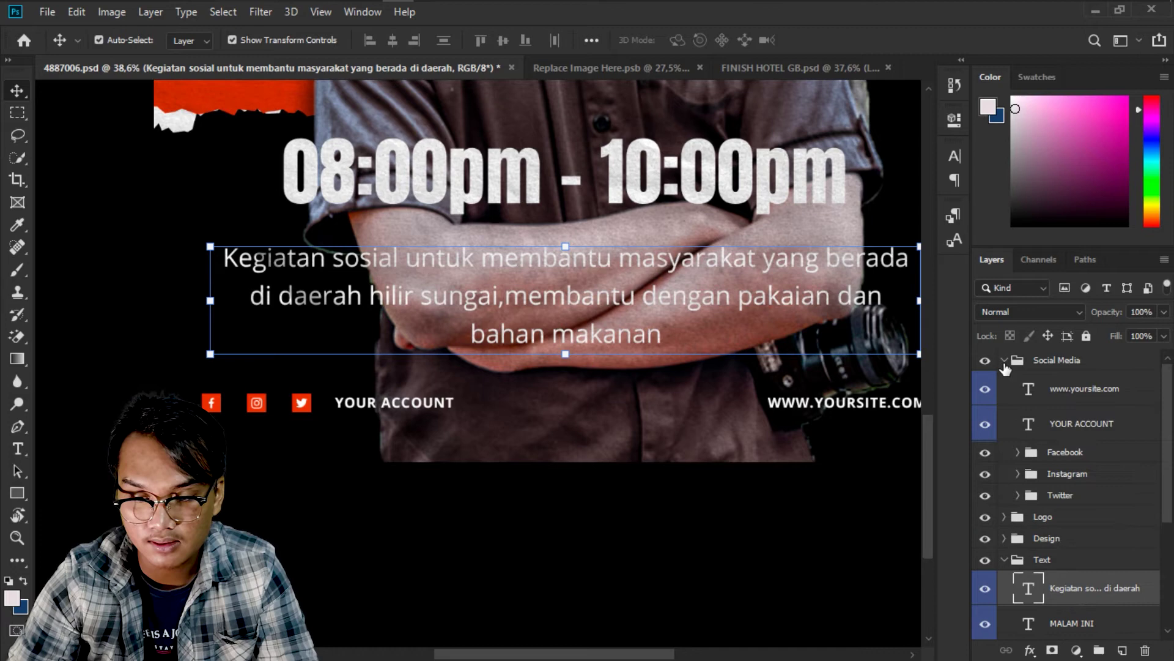
pyautogui.click(1044, 399)
pyautogui.scroll(-1, 882, 404)
pyautogui.doubleClick(881, 407)
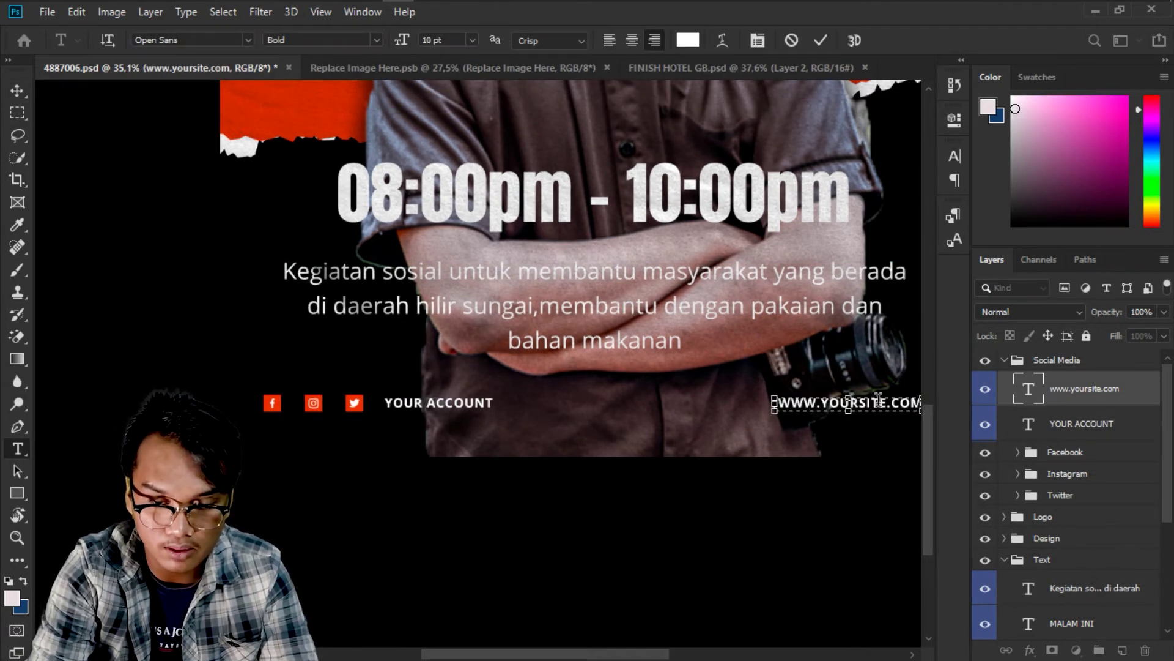
pyautogui.write('www.')
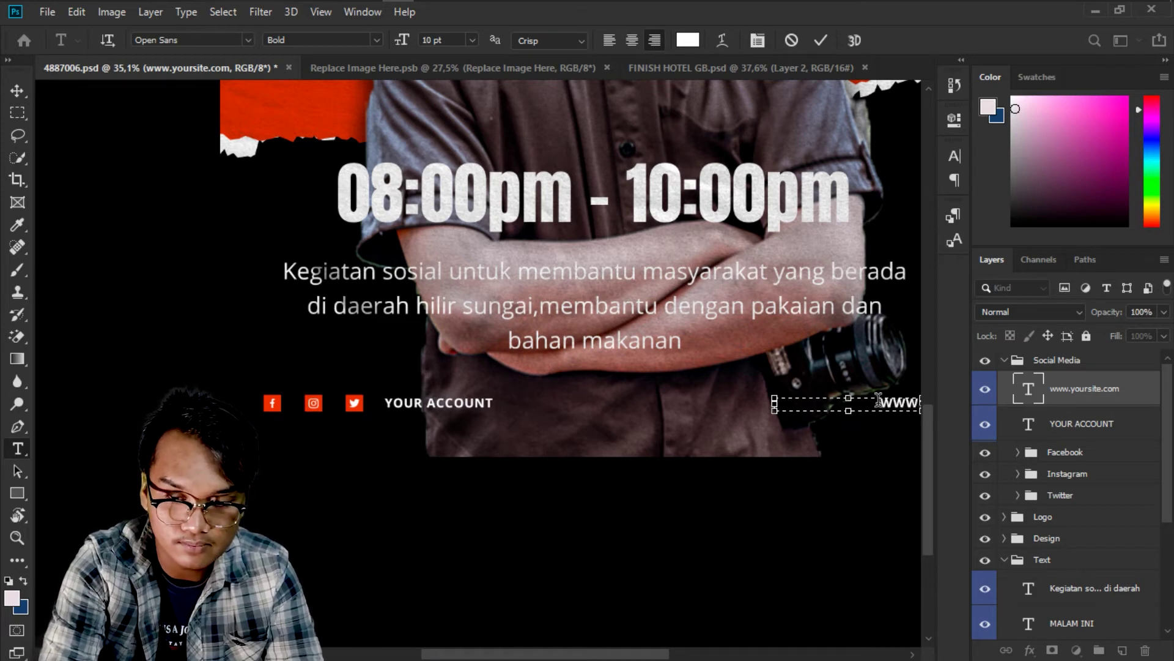
pyautogui.write('bagus')
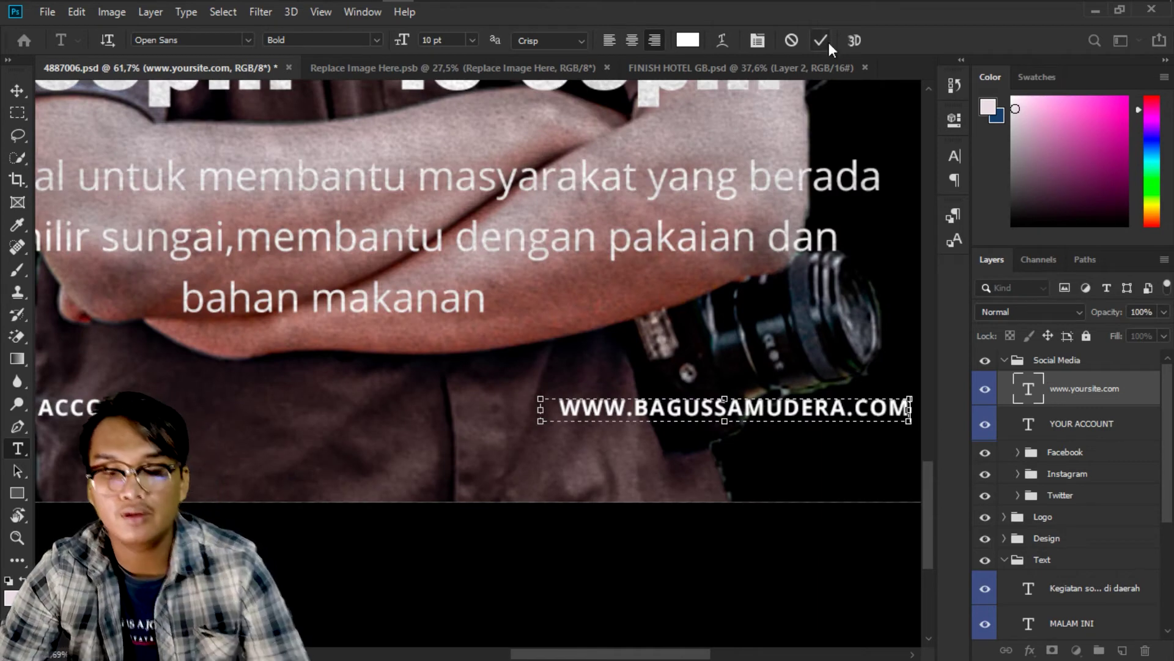
pyautogui.click(821, 41)
pyautogui.press('v')
pyautogui.keyDown('alt'); pyautogui.scroll(-3, 822, 464); pyautogui.keyUp('alt')
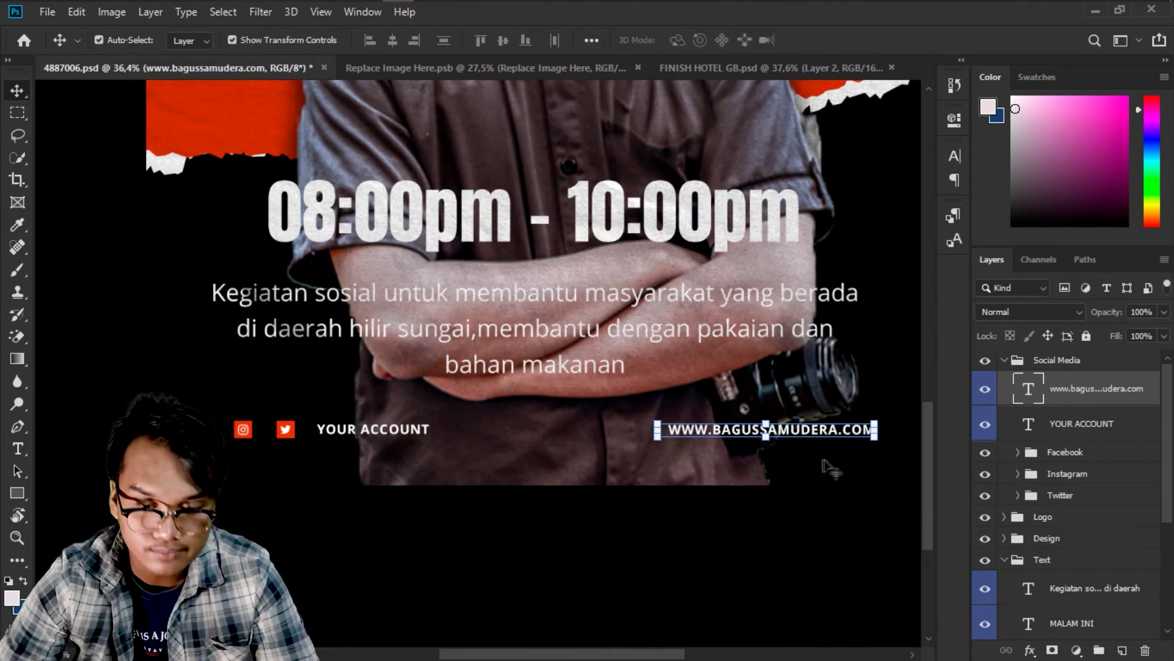
pyautogui.click(832, 486)
pyautogui.scroll(-3, 830, 480)
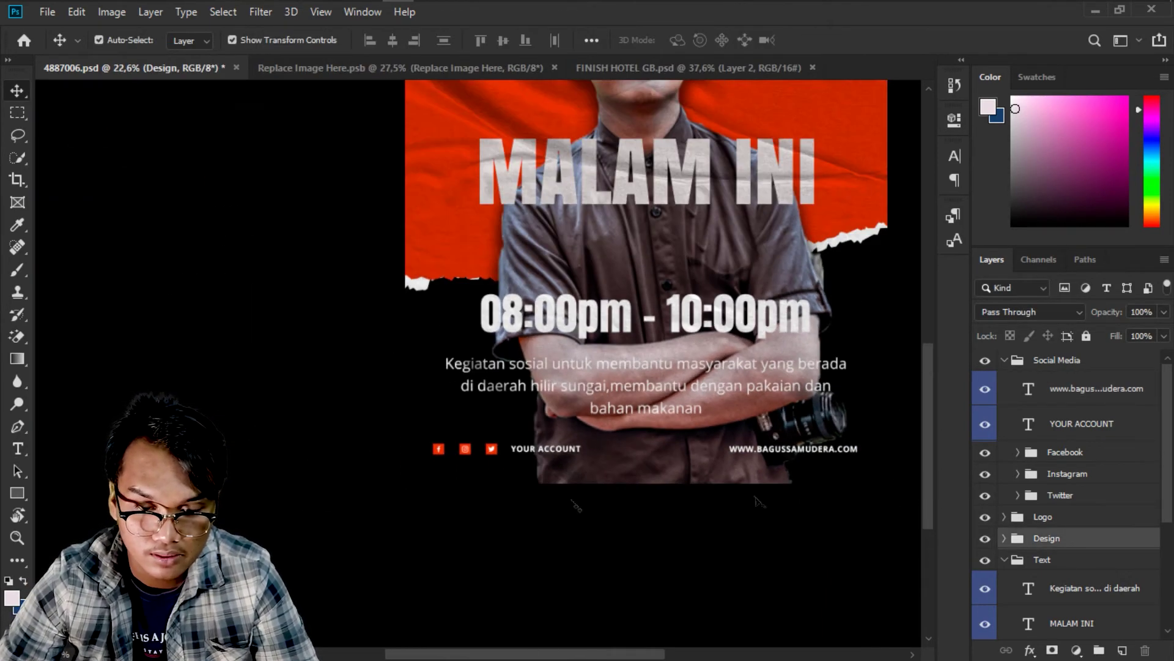
# Type the account handle over YOUR ACCOUNT and widen its text box to fit.
pyautogui.scroll(6, 572, 475)
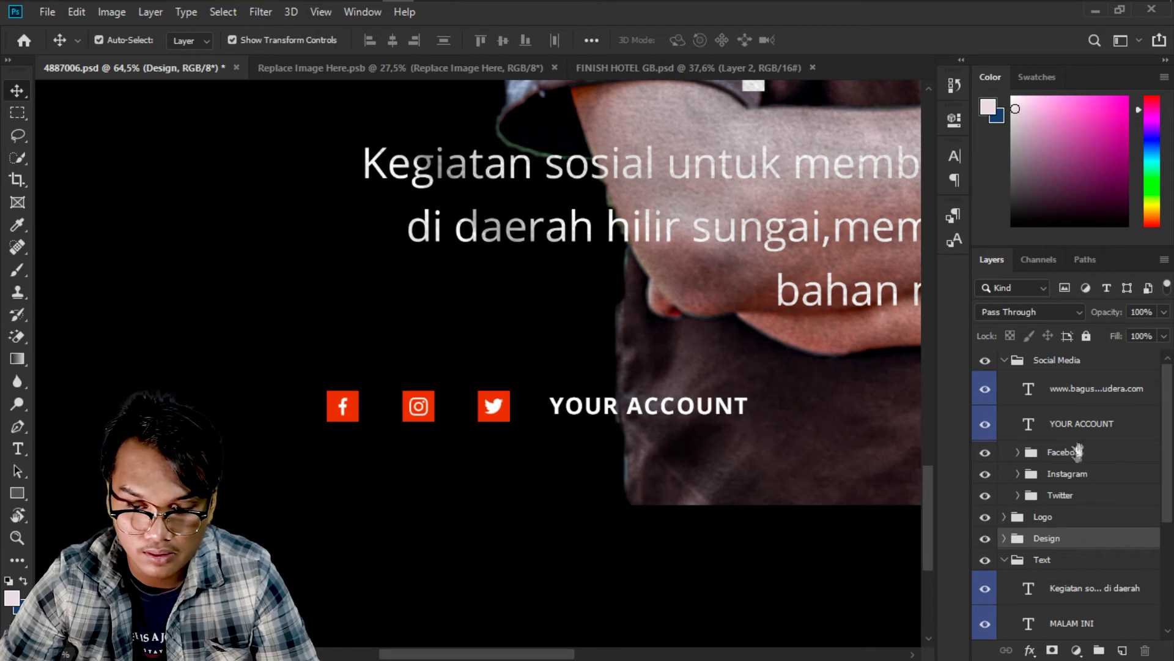
pyautogui.click(1080, 424)
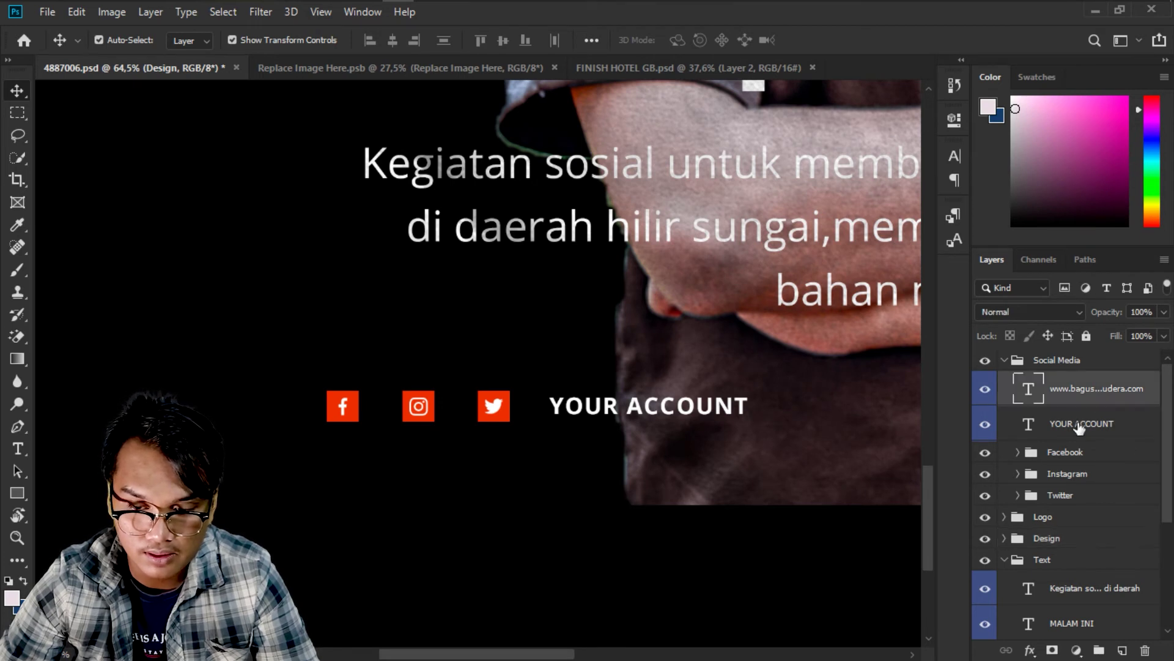
pyautogui.doubleClick(732, 408)
pyautogui.press('capslock')
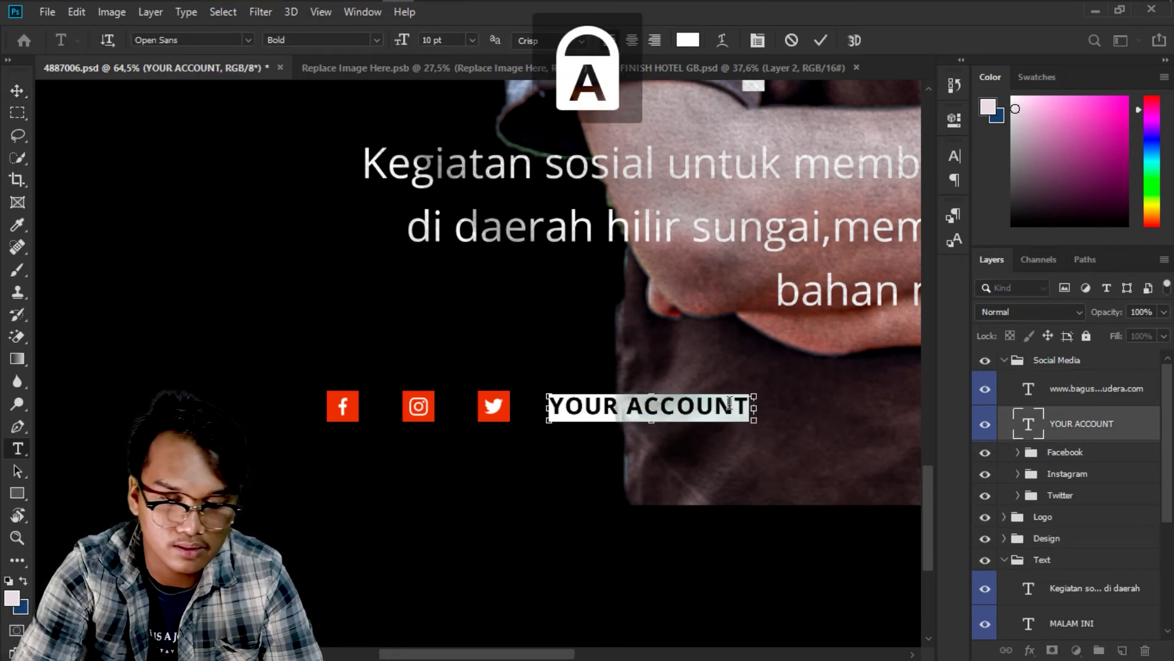
pyautogui.press('capslock')
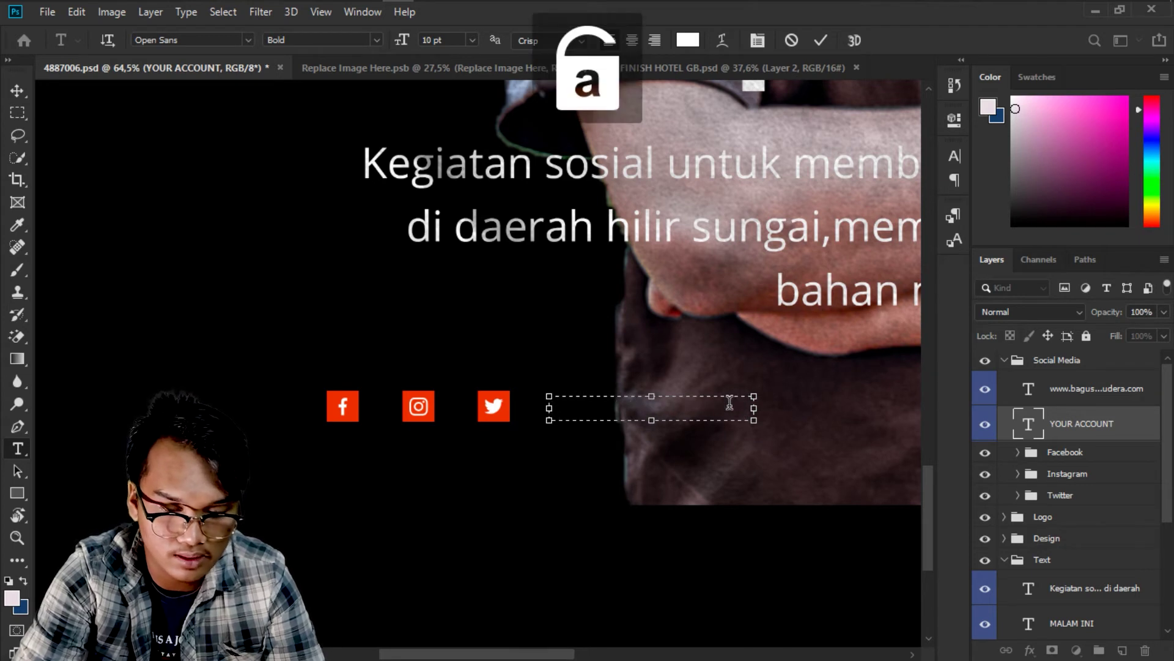
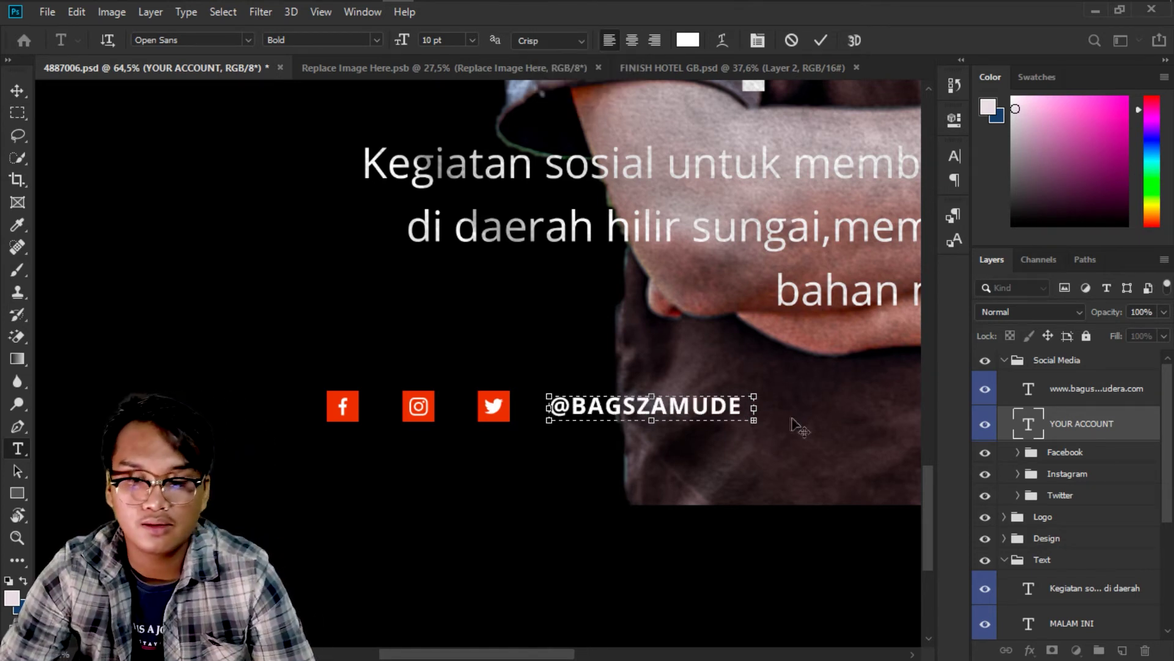
pyautogui.moveTo(758, 404); pyautogui.dragTo(816, 408)
pyautogui.write('AA')
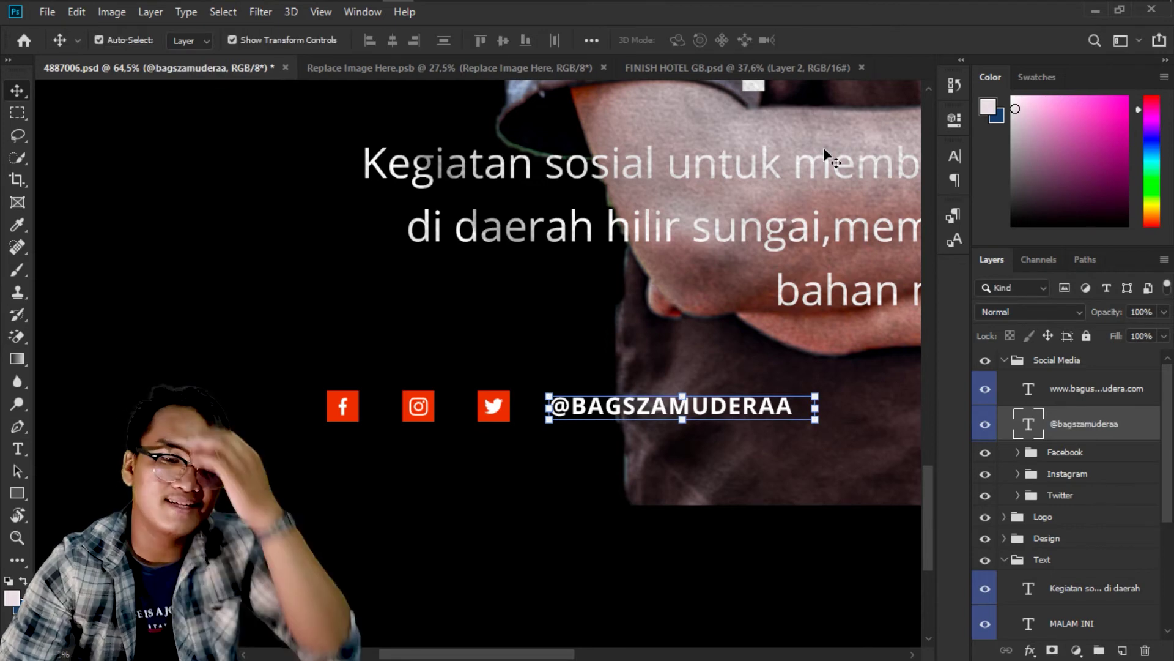
# Select the Design group and fit the whole poster in the window.
pyautogui.scroll(-5, 825, 355)
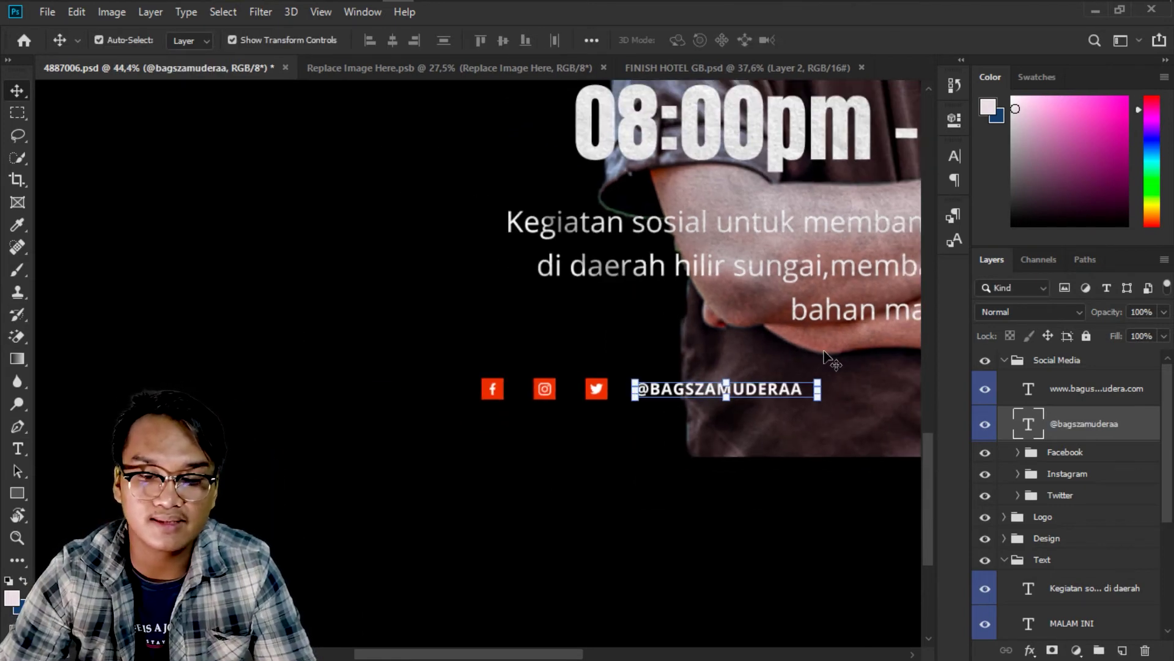
pyautogui.rightClick(734, 343)
pyautogui.click(748, 359)
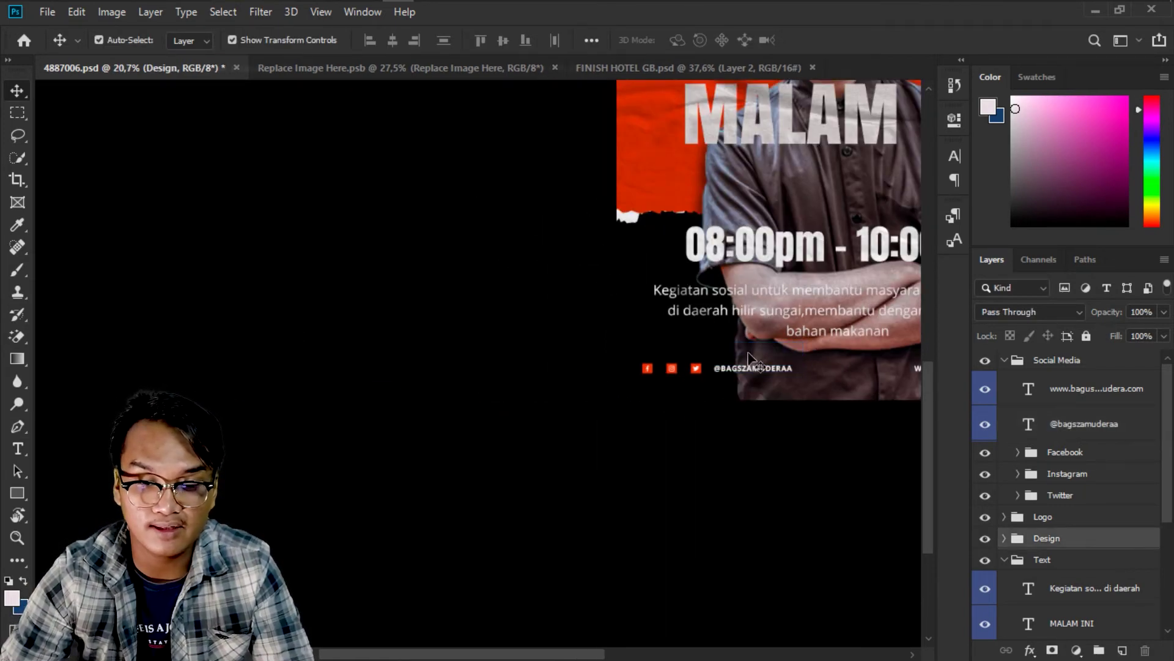
pyautogui.hotkey('ctrl', '0')
pyautogui.scroll(2, 651, 383)
pyautogui.scroll(2, 565, 225)
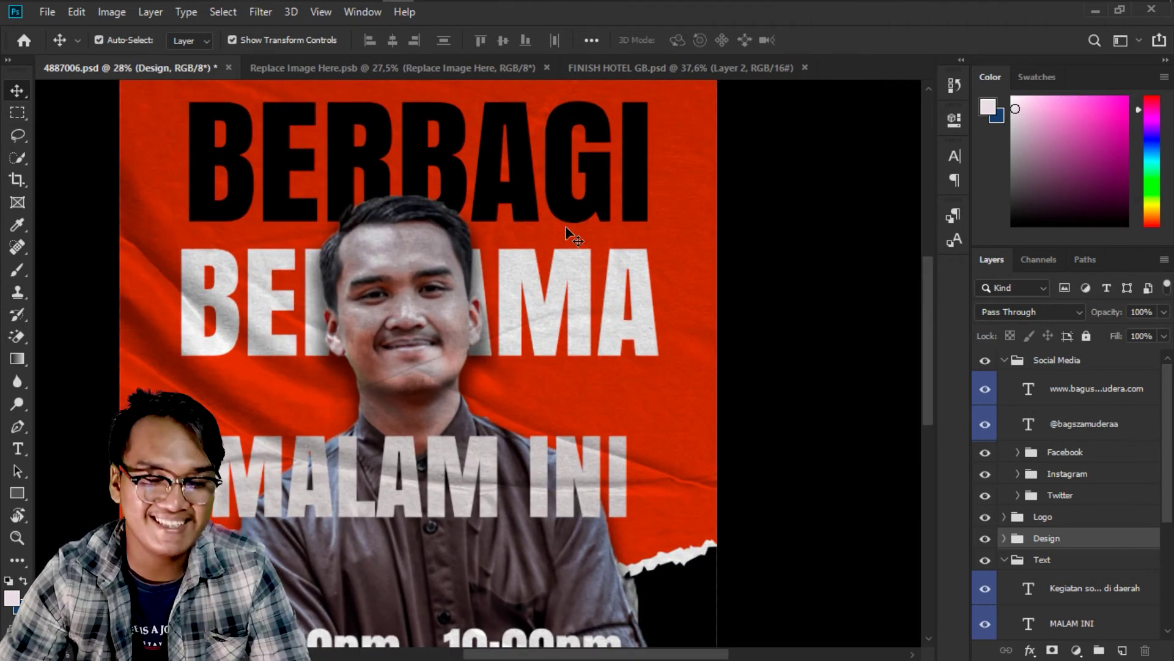
pyautogui.scroll(-5, 565, 226)
# Bring the poster's top into view and select the Design group under the ROG logo.
pyautogui.scroll(3, 505, 142)
pyautogui.moveTo(503, 142); pyautogui.dragTo(518, 238)
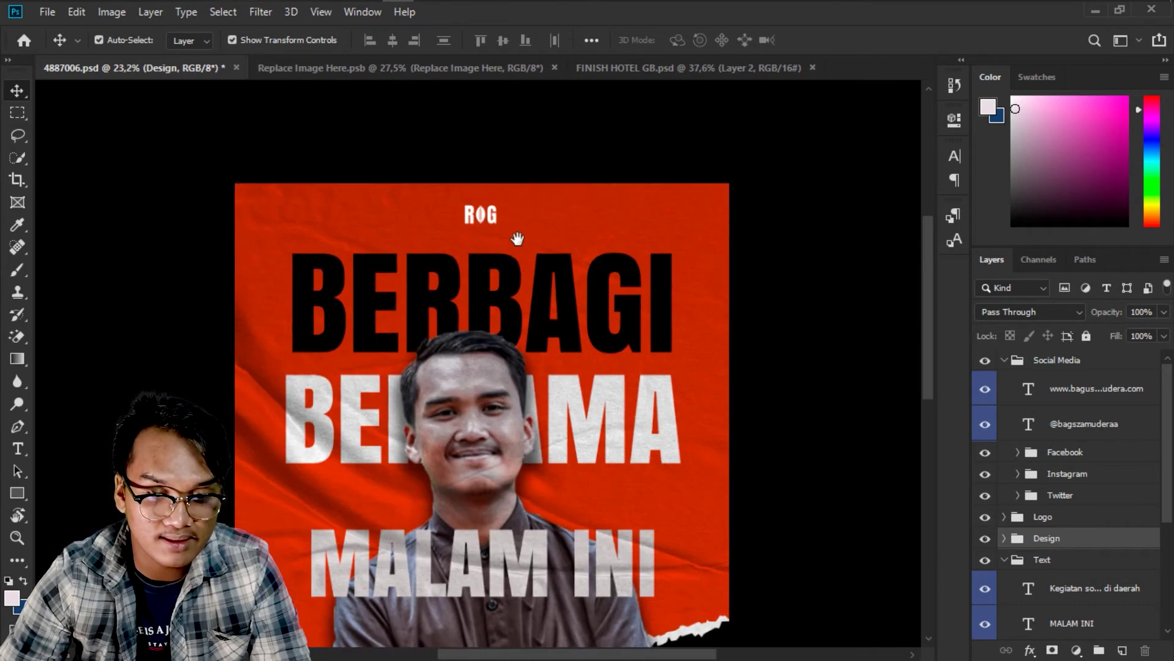
pyautogui.scroll(3, 497, 326)
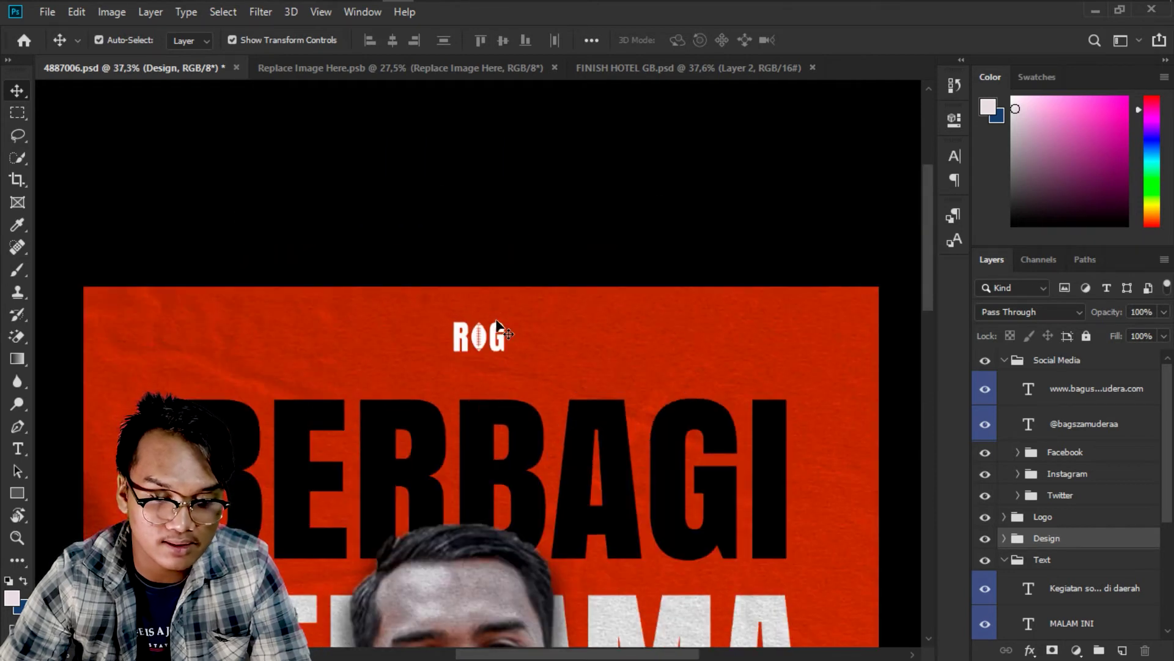
pyautogui.scroll(1, 497, 320)
pyautogui.rightClick(496, 320)
pyautogui.rightClick(488, 340)
pyautogui.click(497, 349)
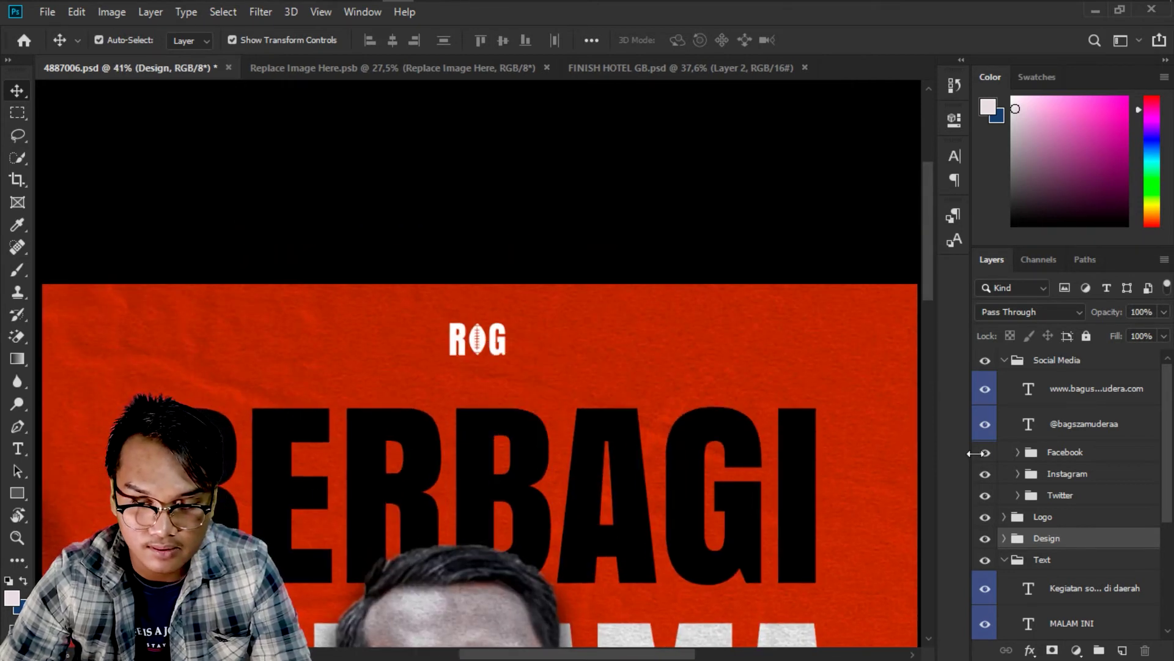
# Collapse Social Media, expand the Logo group and select the ROG logo's Shape layer.
pyautogui.scroll(-4, 1004, 370)
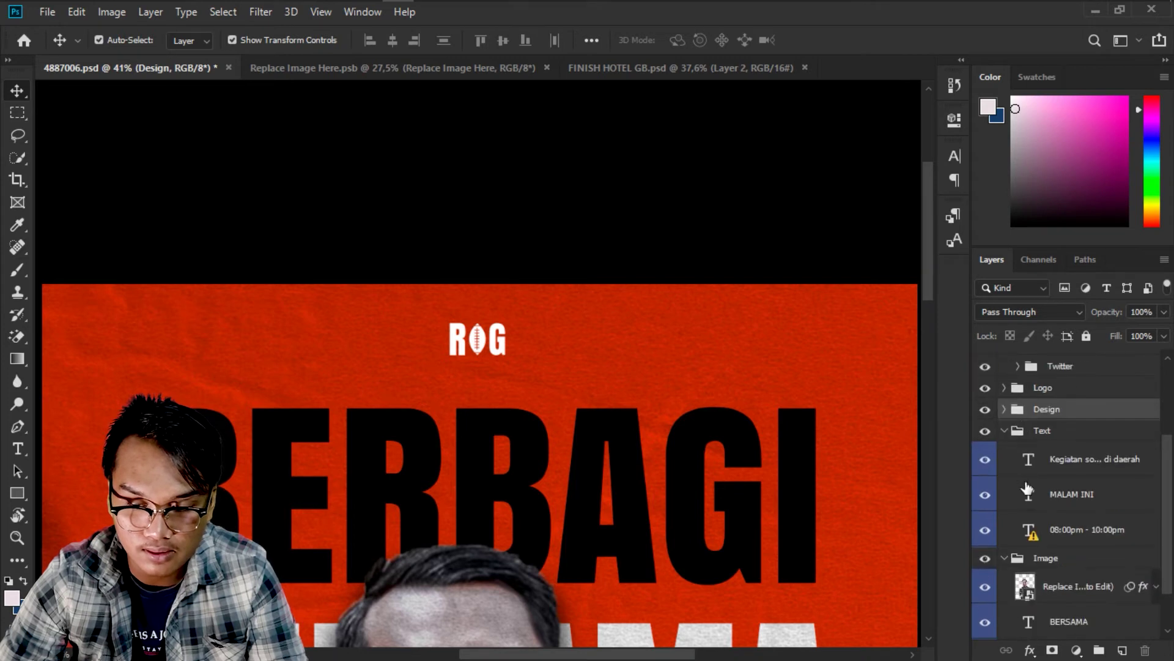
pyautogui.scroll(-2, 1028, 489)
pyautogui.scroll(6, 1030, 500)
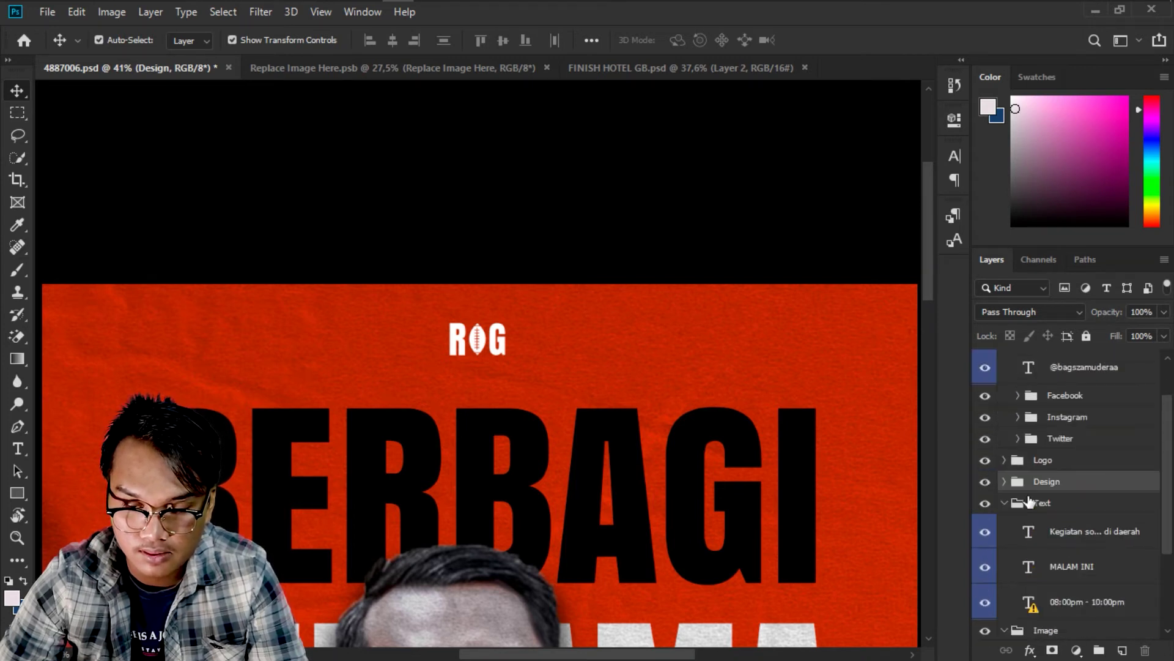
pyautogui.click(1004, 360)
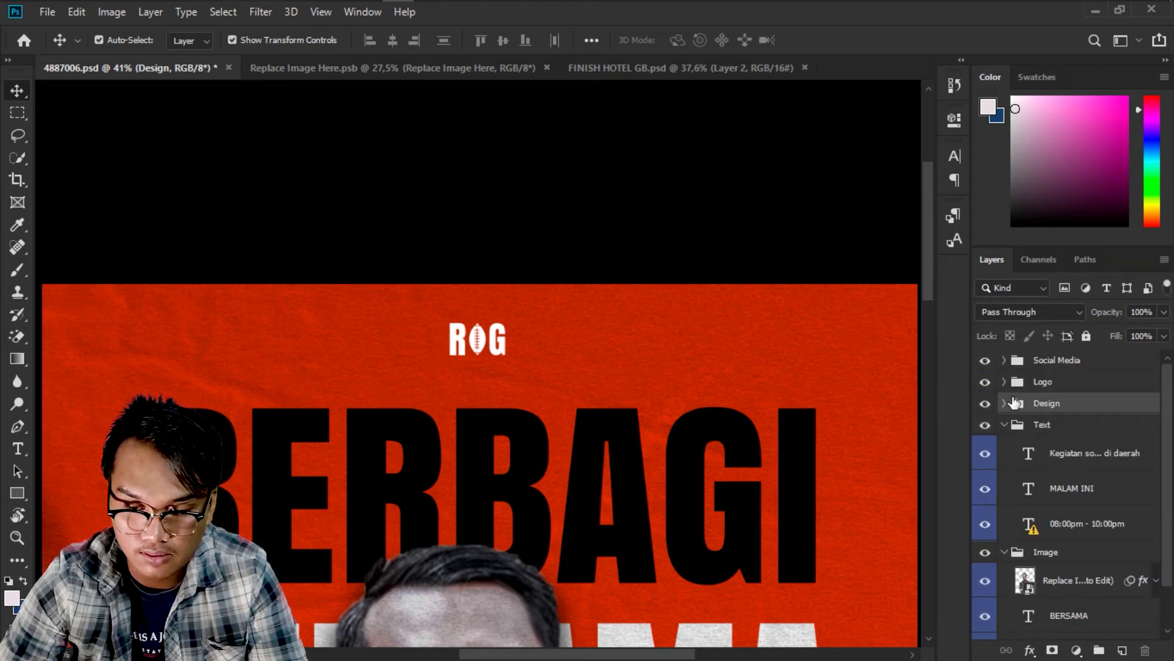
pyautogui.click(1005, 382)
pyautogui.click(1023, 411)
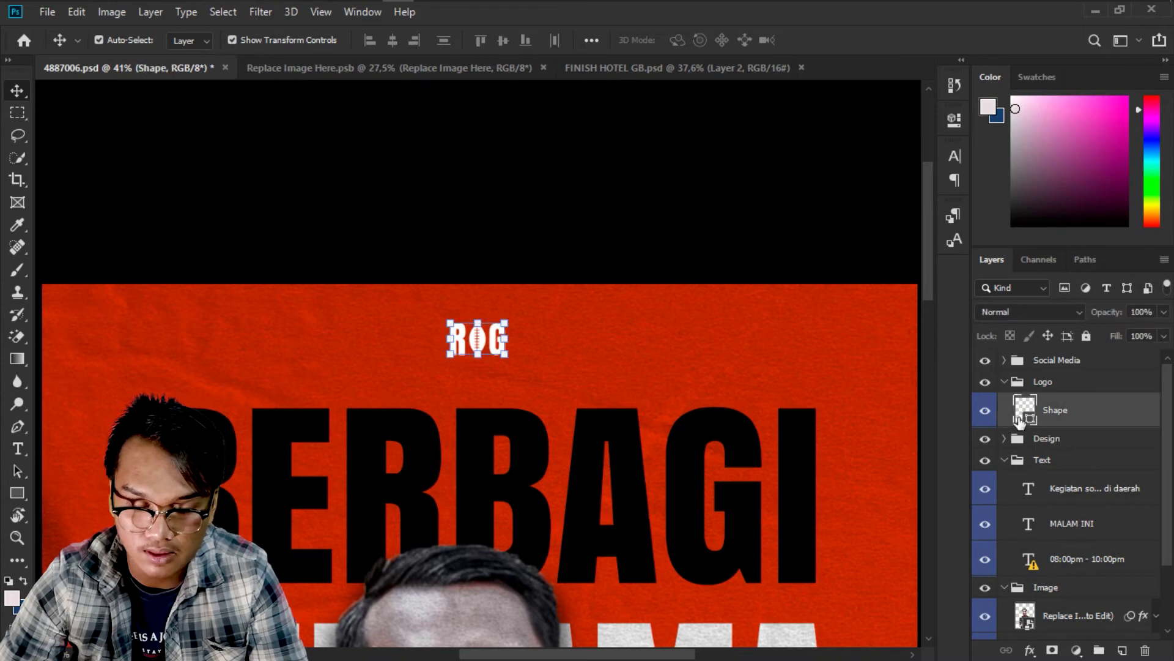
# Drag BS.png from the Downloads folder into Photoshop to open it as a document.
pyautogui.hotkey('alt', 'Tab')
pyautogui.hotkey('alt', 'Tab')
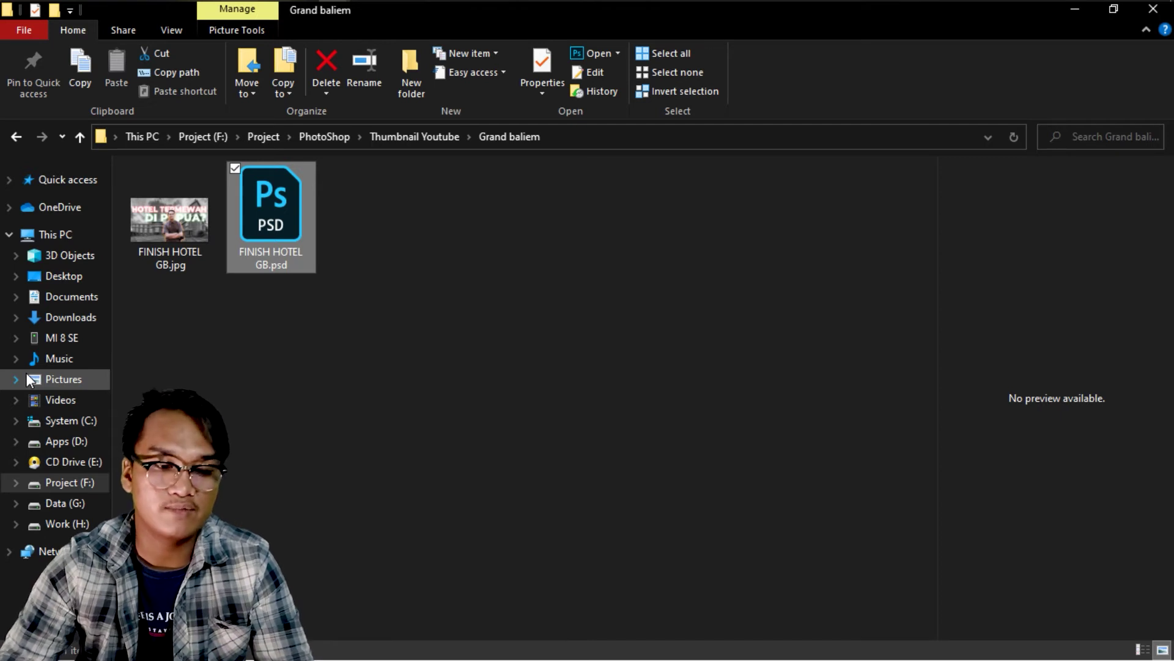
pyautogui.click(74, 380)
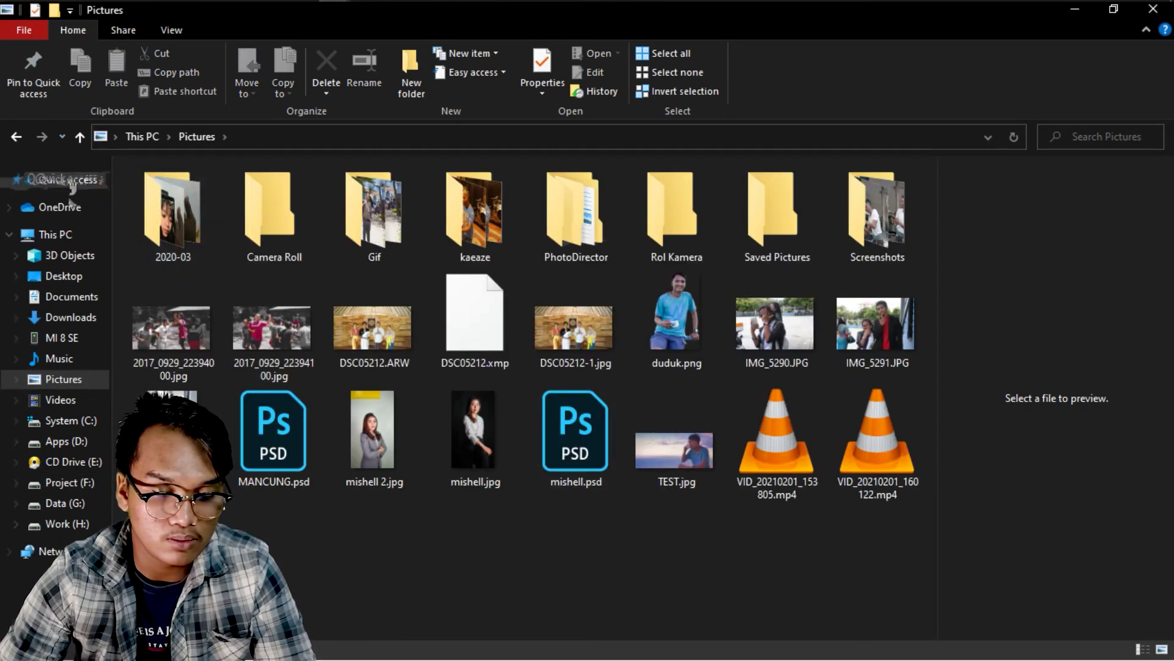
pyautogui.click(83, 356)
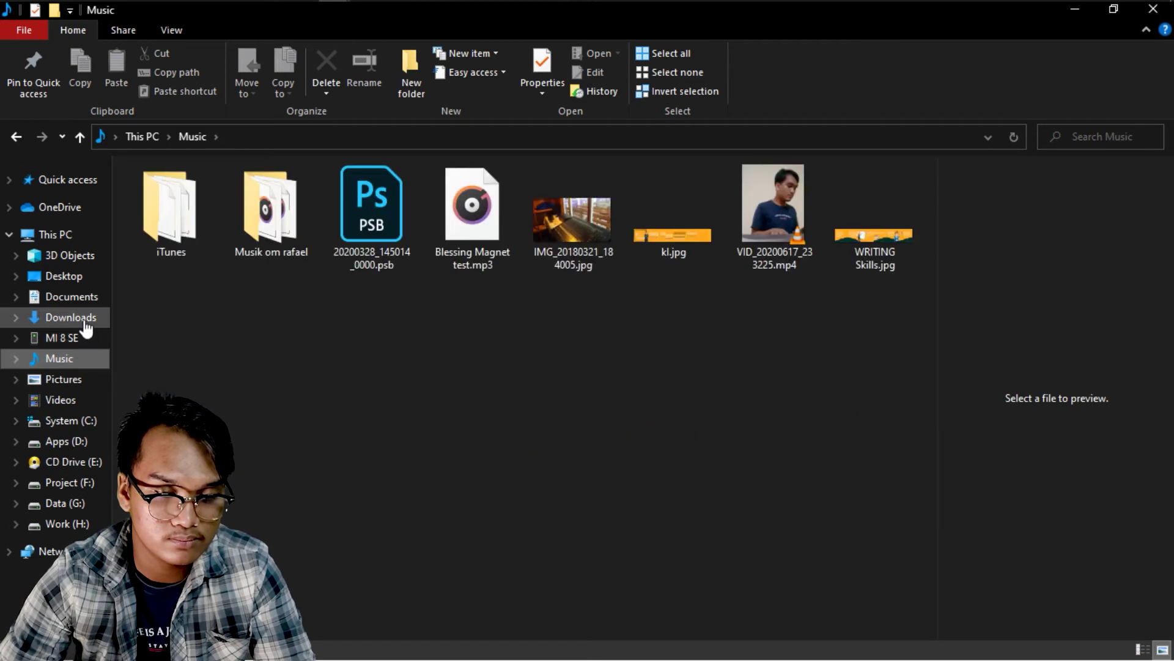
pyautogui.click(85, 325)
pyautogui.scroll(-15, 439, 548)
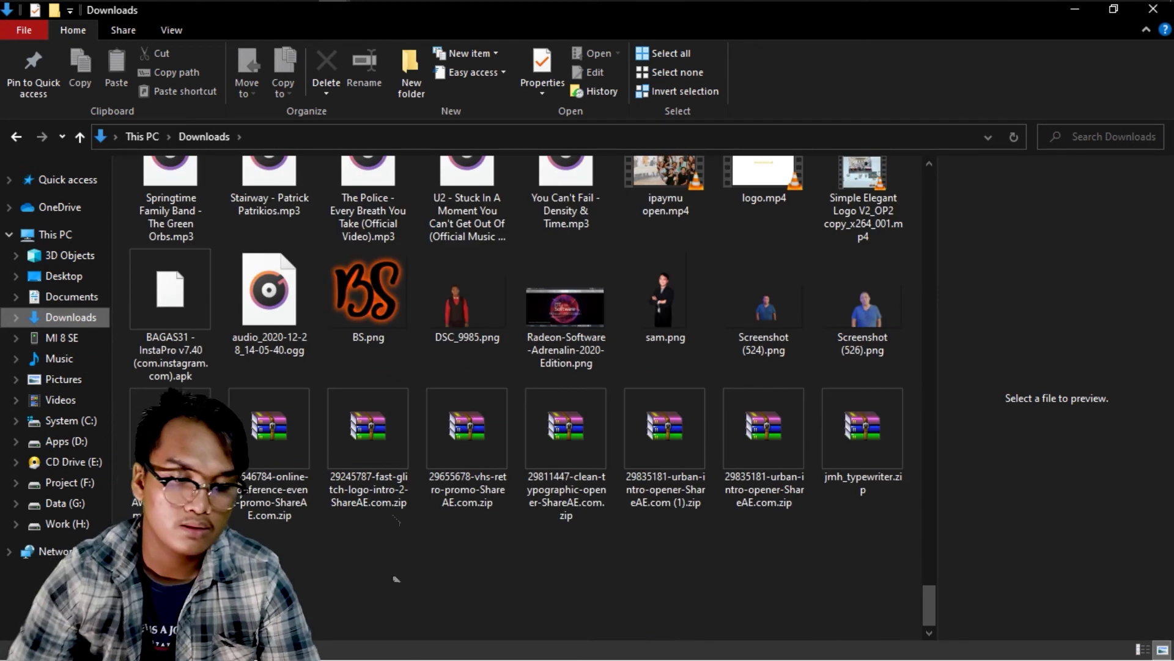
pyautogui.click(404, 332)
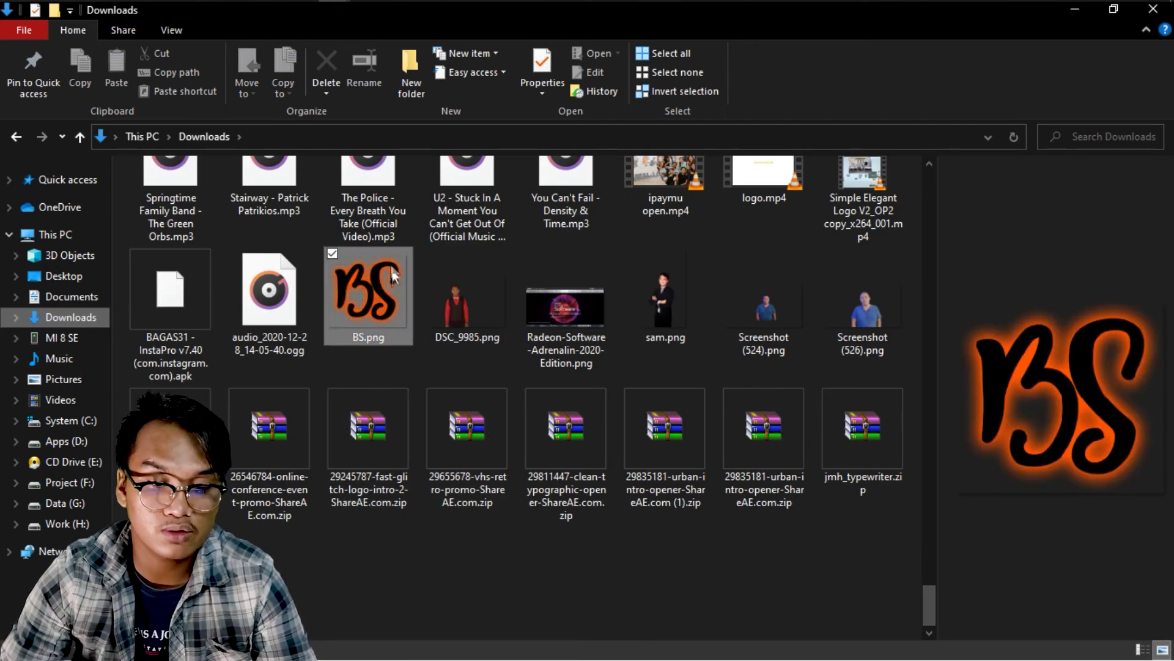
pyautogui.moveTo(394, 275); pyautogui.dragTo(1018, 406)
pyautogui.hotkey('alt', 'Tab')
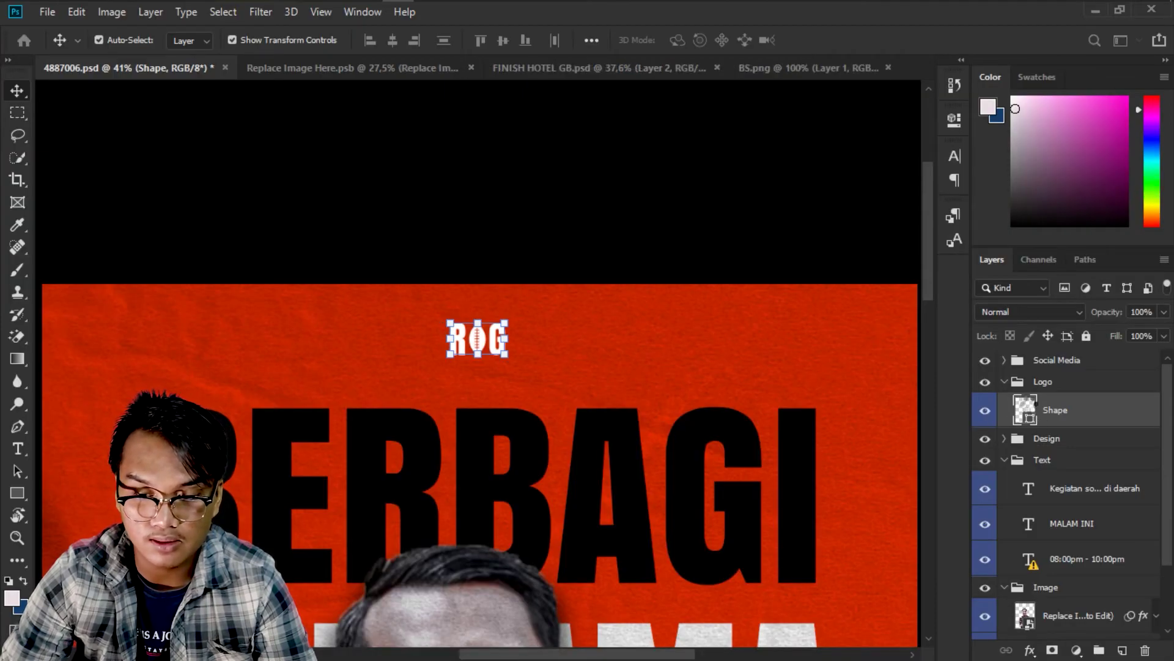
# Copy the BS logo onto the poster as Layer 1, accepting the colour profile conversion.
pyautogui.press('ctrl')
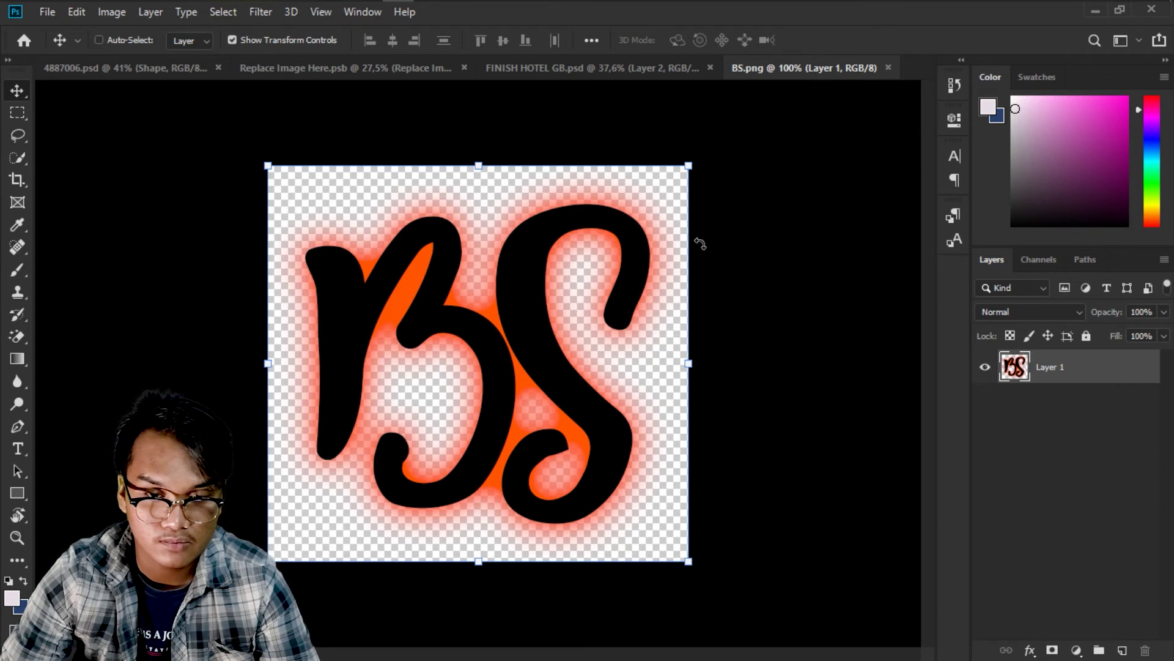
pyautogui.moveTo(700, 244); pyautogui.dragTo(306, 192)
pyautogui.click(805, 103)
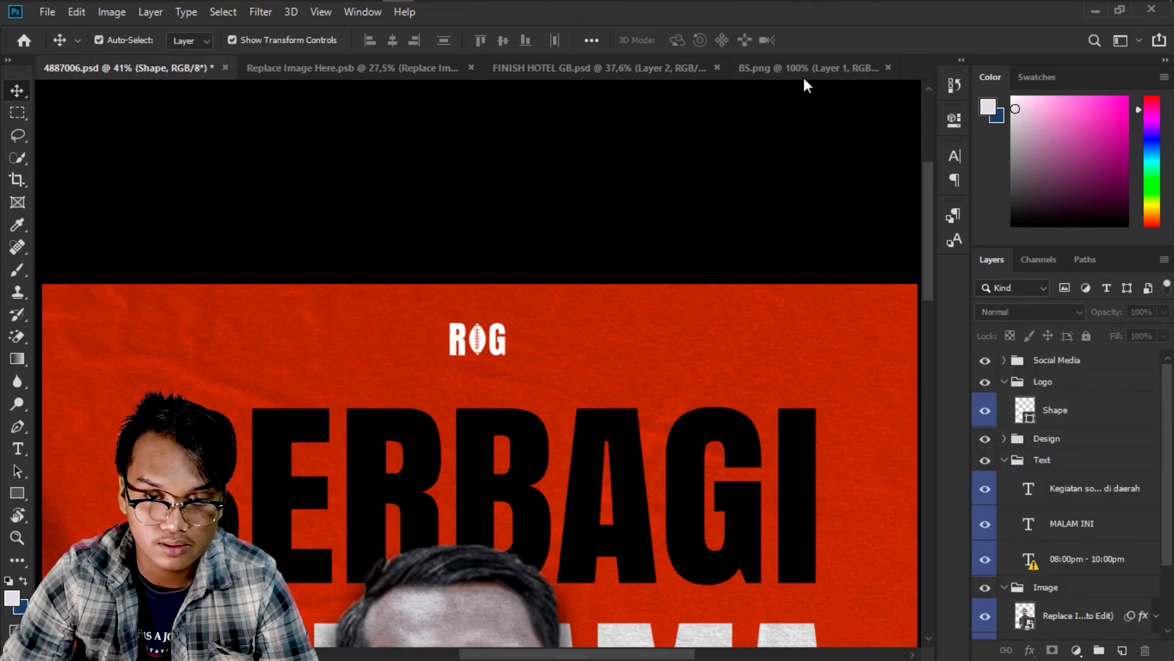
pyautogui.click(803, 72)
pyautogui.moveTo(459, 328); pyautogui.dragTo(520, 336)
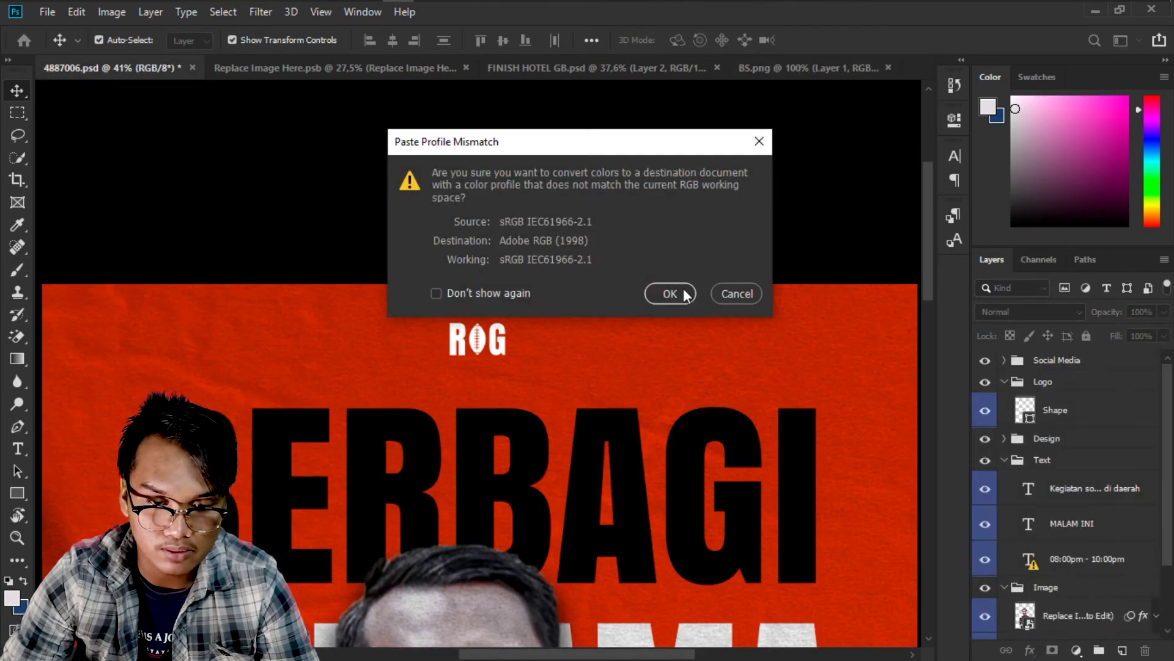
pyautogui.click(679, 294)
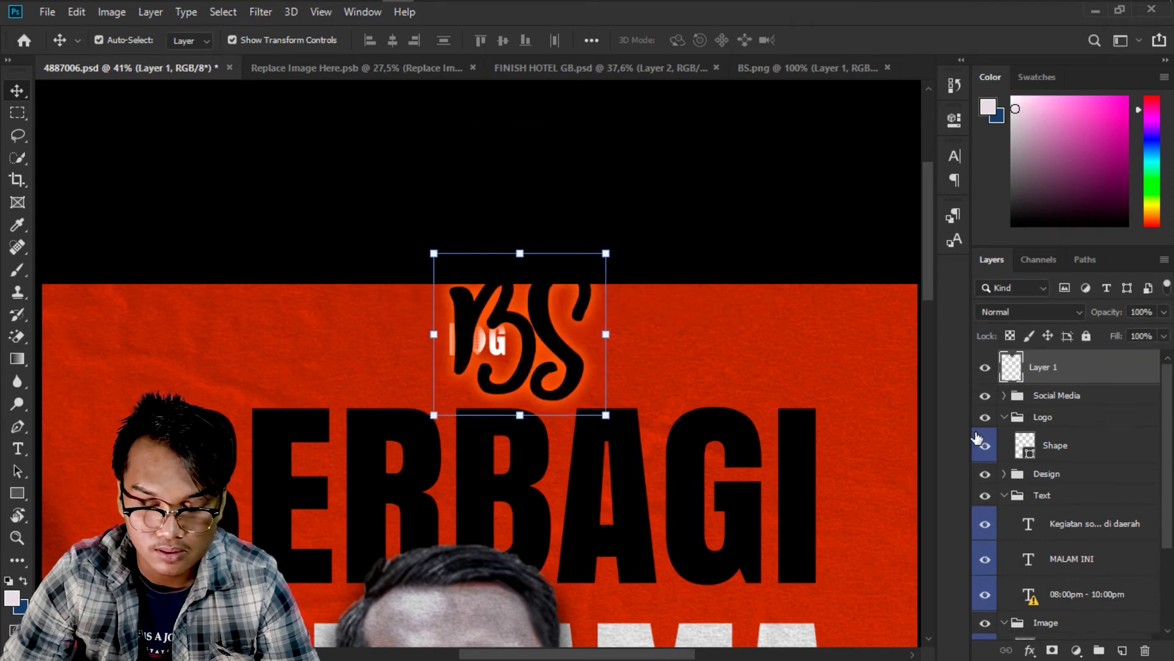
# Move the BS logo layer into the Logo group and delete the old Shape placeholder.
pyautogui.scroll(-2, 956, 462)
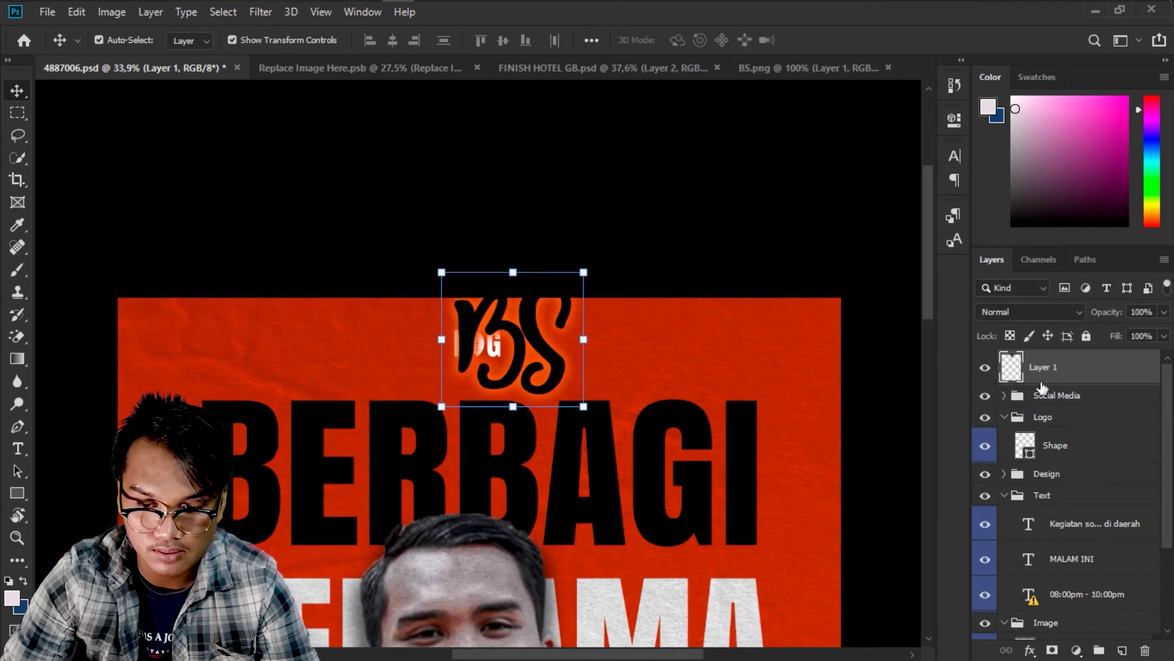
pyautogui.moveTo(1050, 367); pyautogui.dragTo(1049, 433)
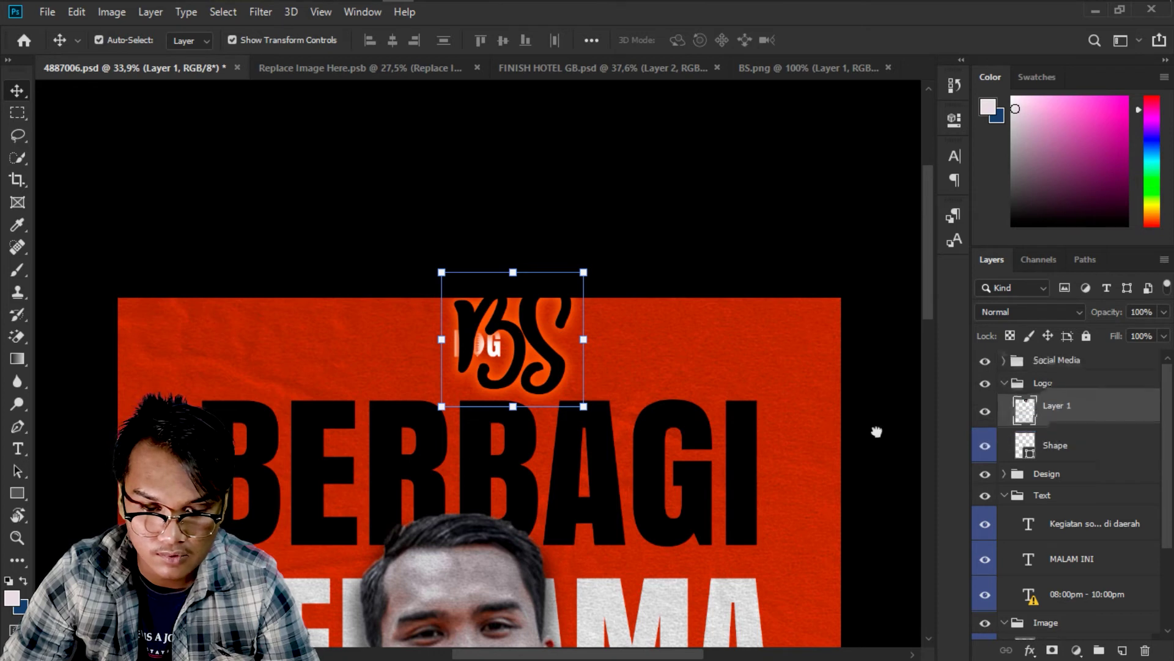
pyautogui.click(1059, 459)
pyautogui.press('Delete')
# Scale the BS logo to about 47% and centre it above BERBAGI.
pyautogui.scroll(2, 523, 321)
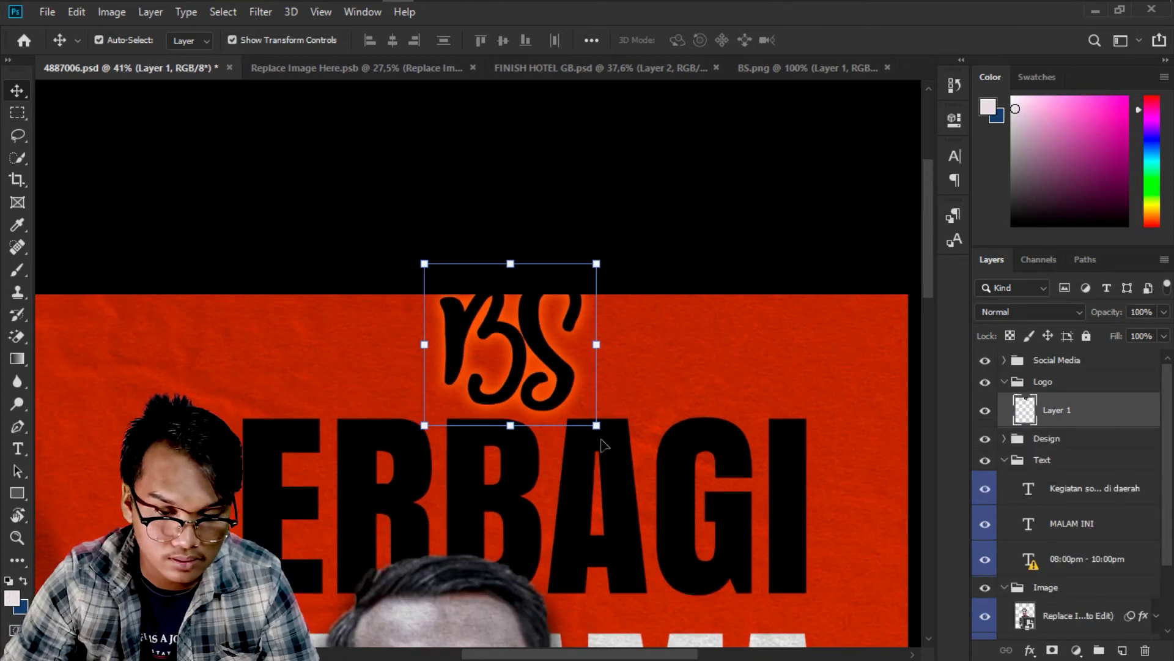
pyautogui.scroll(1, 606, 433)
pyautogui.moveTo(596, 422); pyautogui.dragTo(509, 361)
pyautogui.press('capslock')
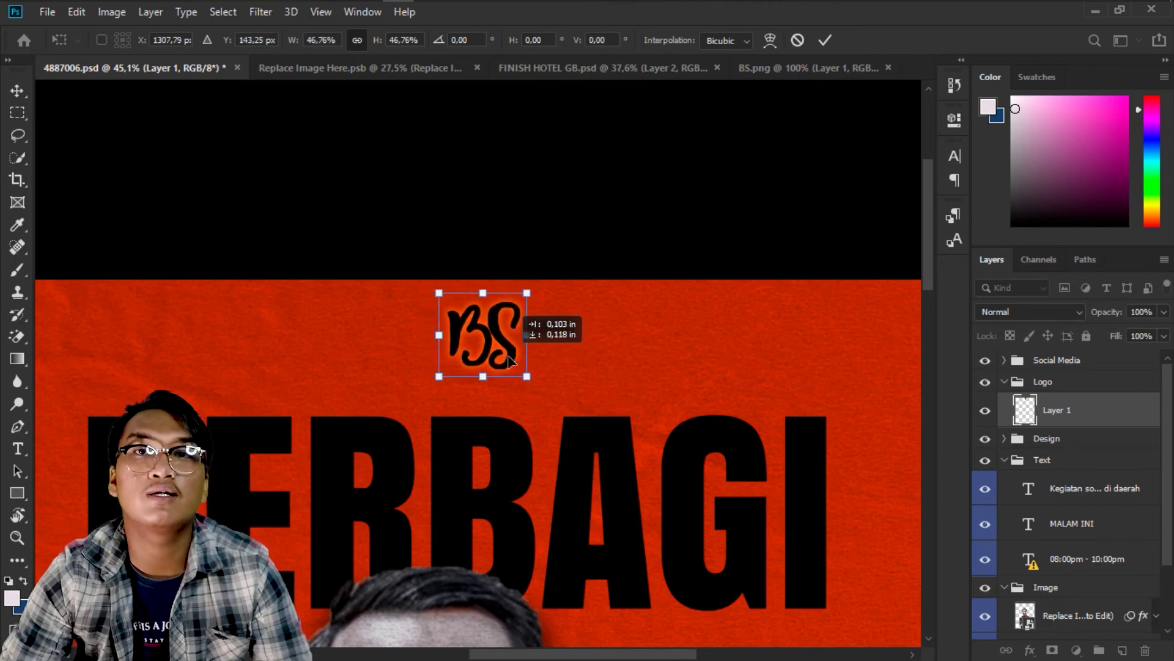
pyautogui.click(825, 40)
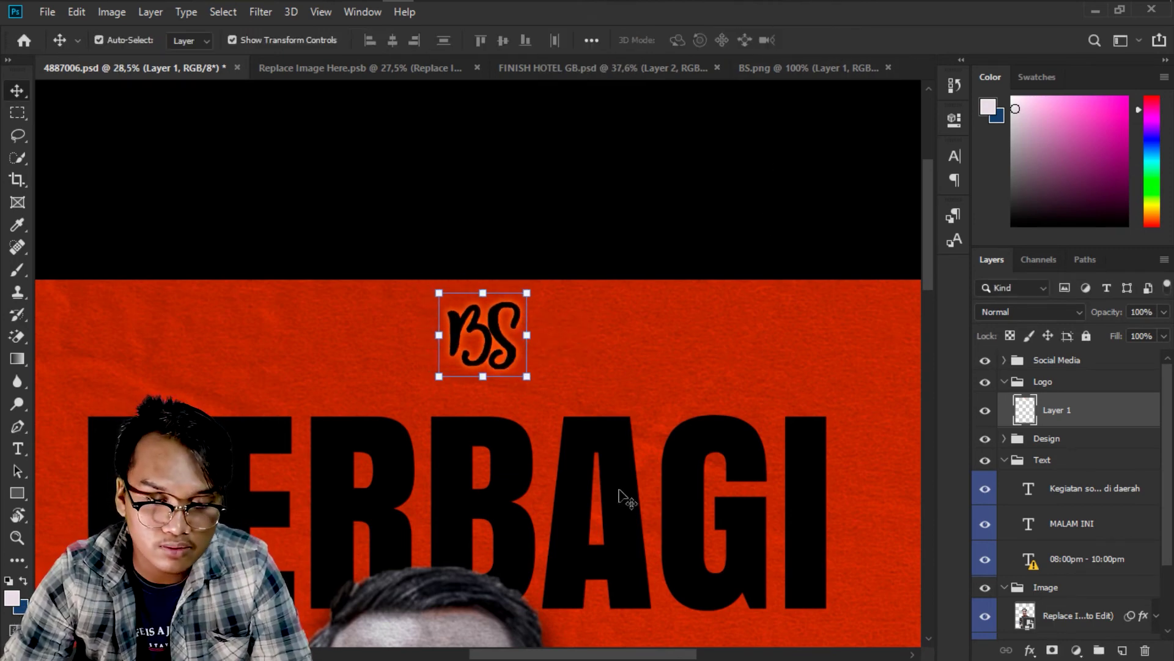
pyautogui.scroll(-4, 620, 489)
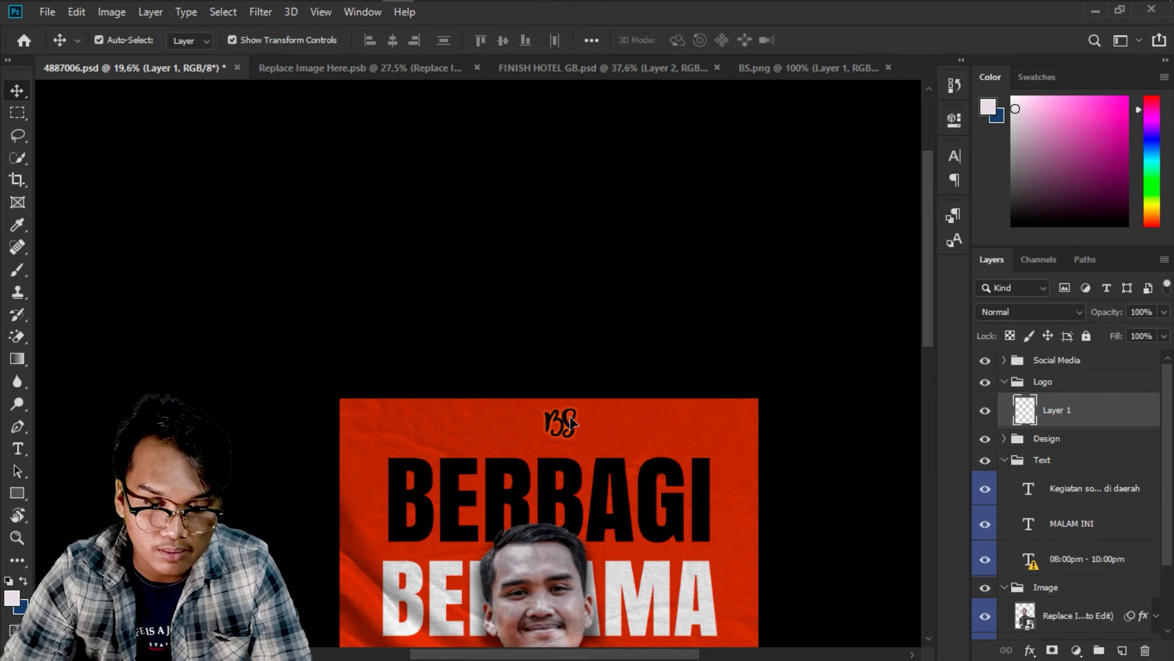
pyautogui.moveTo(573, 423); pyautogui.dragTo(562, 422)
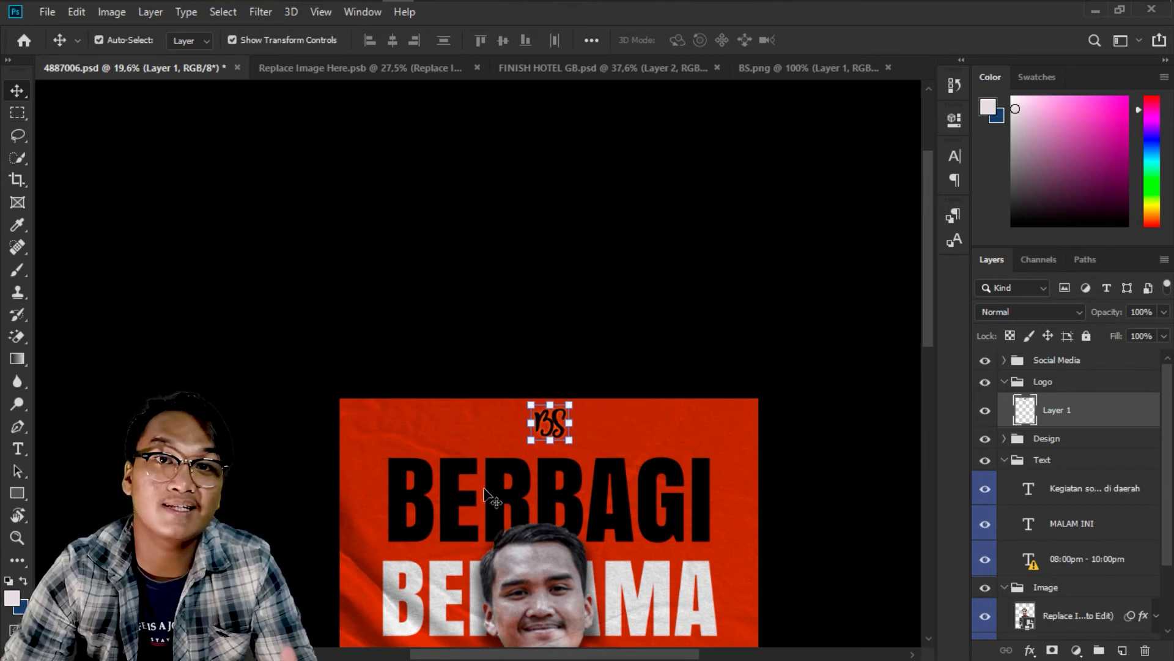
pyautogui.scroll(3, 484, 490)
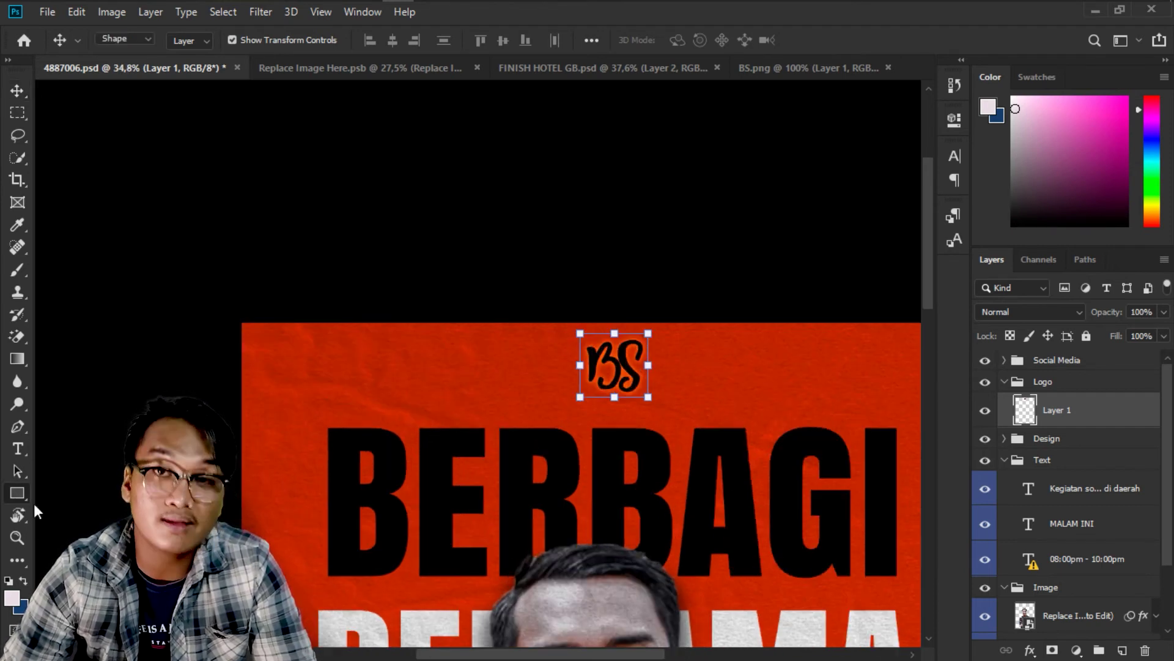
pyautogui.click(17, 494)
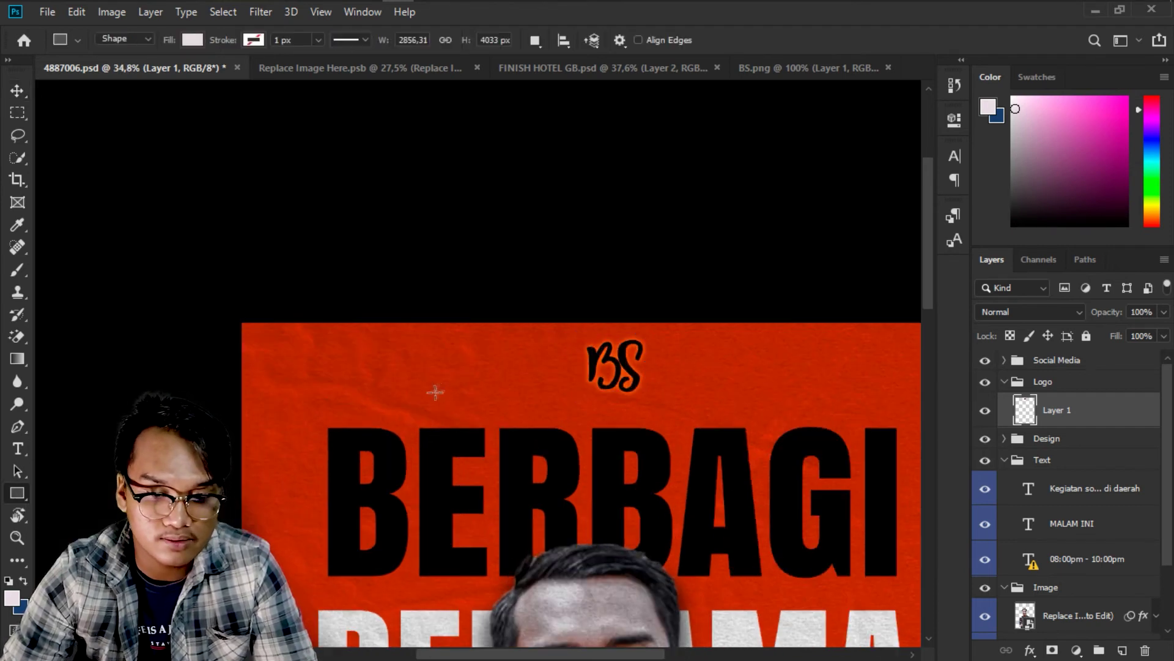
pyautogui.moveTo(567, 326); pyautogui.dragTo(671, 403)
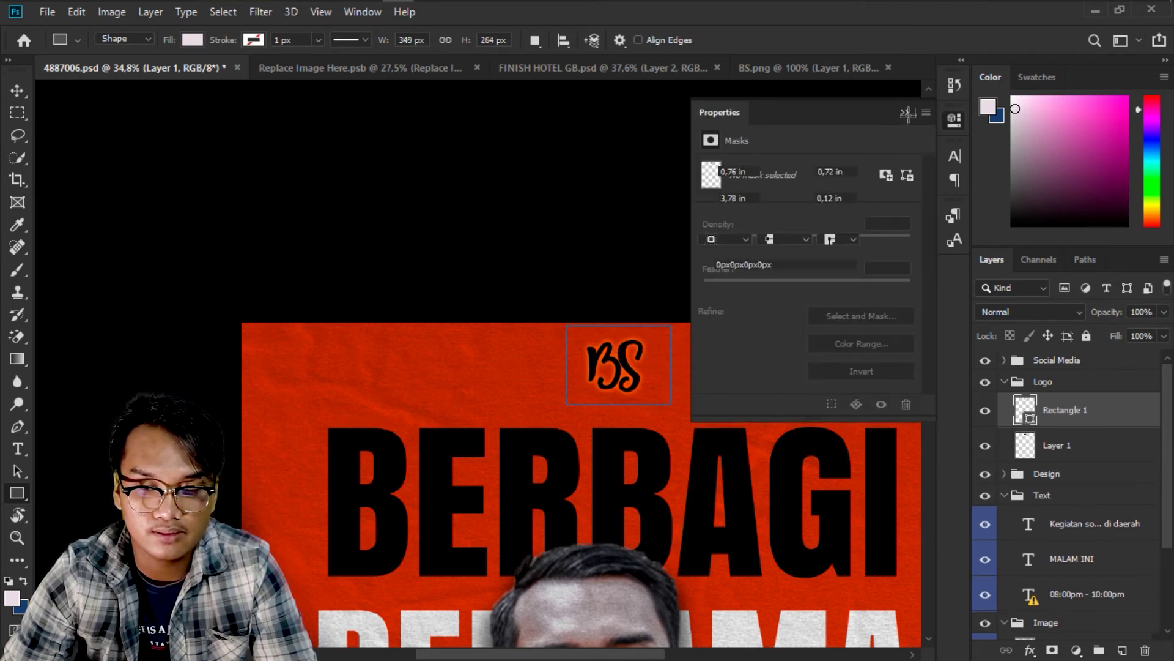
pyautogui.click(906, 112)
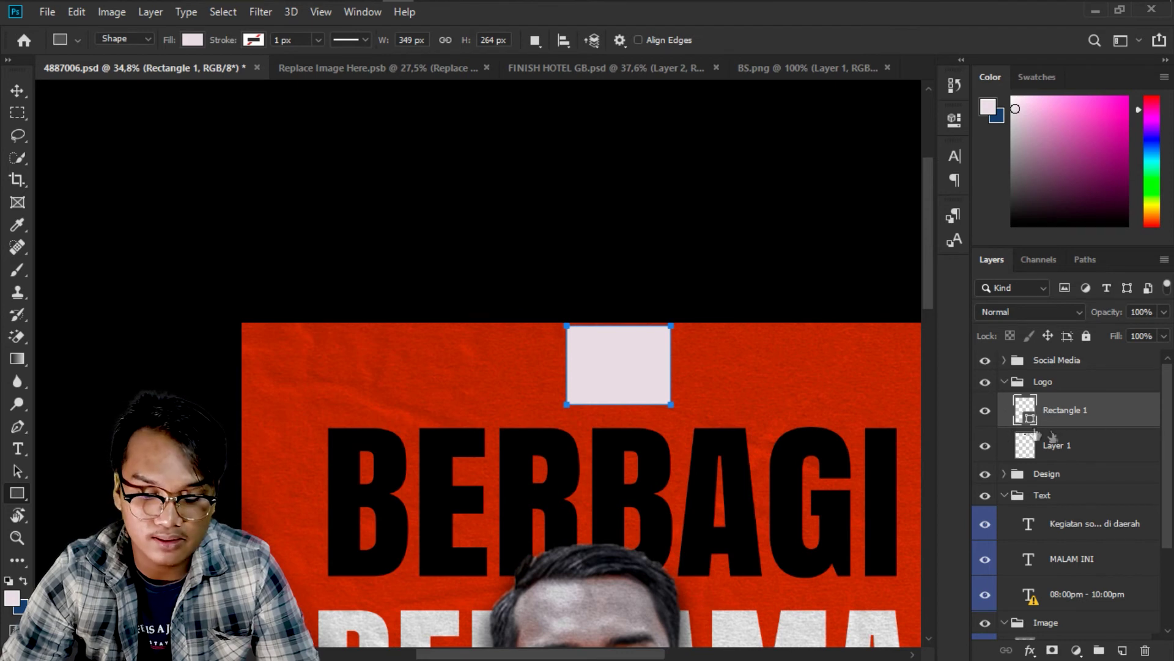
pyautogui.moveTo(1030, 416); pyautogui.dragTo(1056, 427)
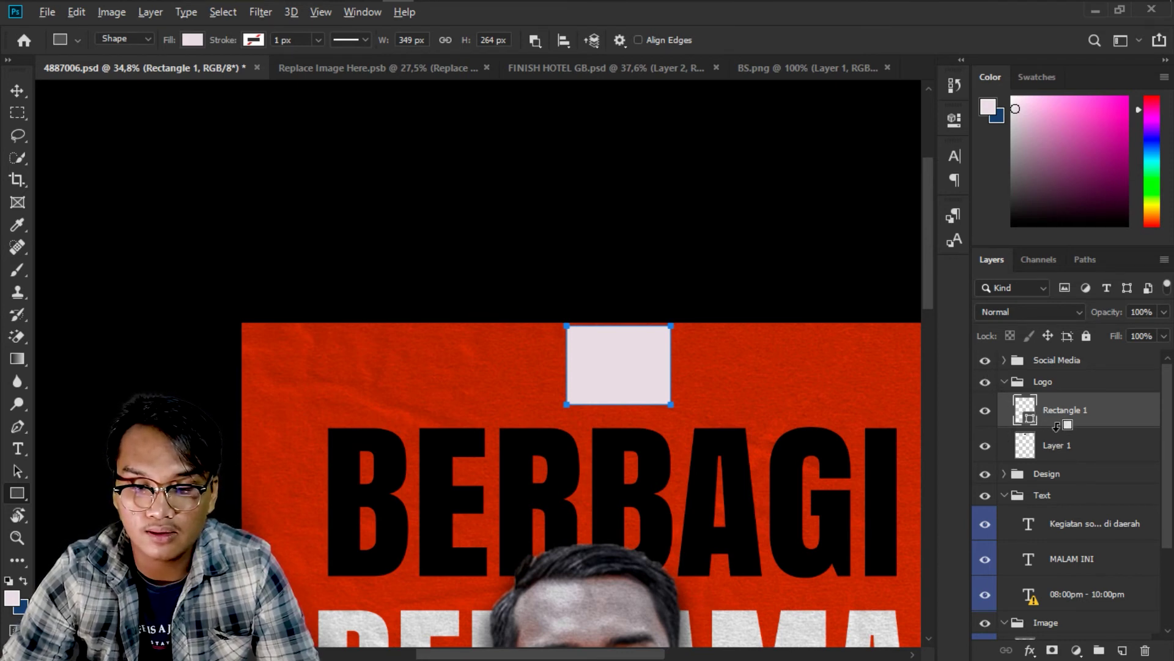
pyautogui.keyDown('alt'); pyautogui.click(1056, 426); pyautogui.keyUp('alt')
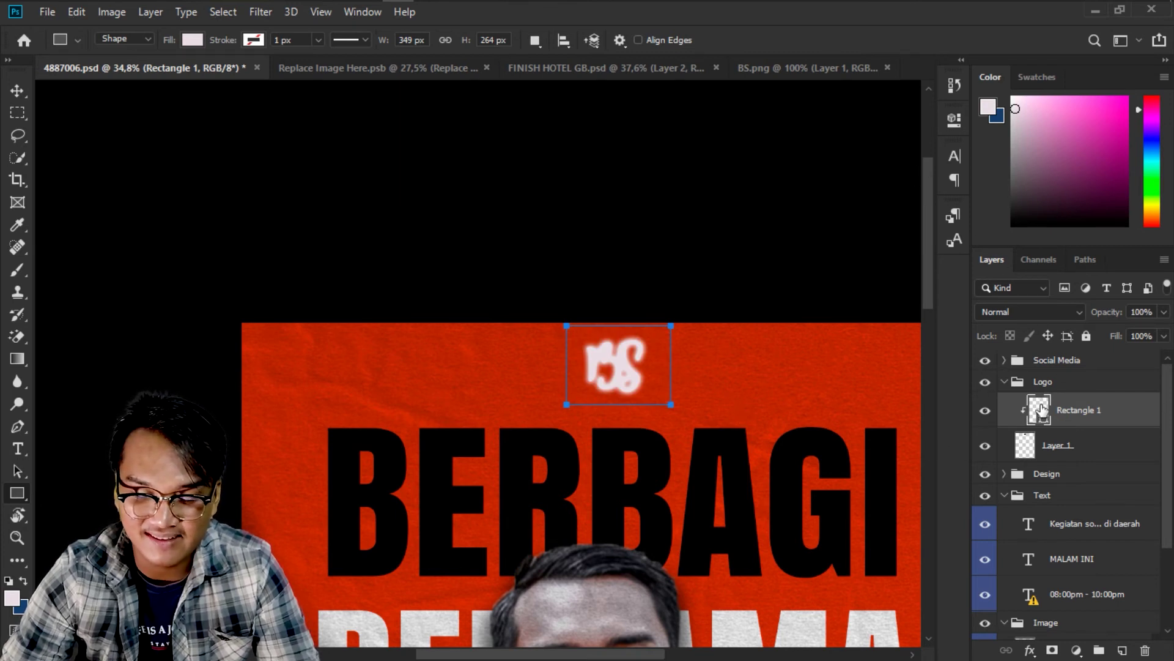
pyautogui.doubleClick(1041, 410)
pyautogui.moveTo(918, 404)
pyautogui.mouseDown()
pyautogui.moveTo(862, 438)
pyautogui.moveTo(869, 489)
pyautogui.moveTo(935, 397)
pyautogui.moveTo(365, 569)
pyautogui.moveTo(249, 200)
pyautogui.moveTo(496, 153)
pyautogui.moveTo(595, 102)
pyautogui.moveTo(734, 177)
pyautogui.mouseUp()
pyautogui.click(1117, 382)
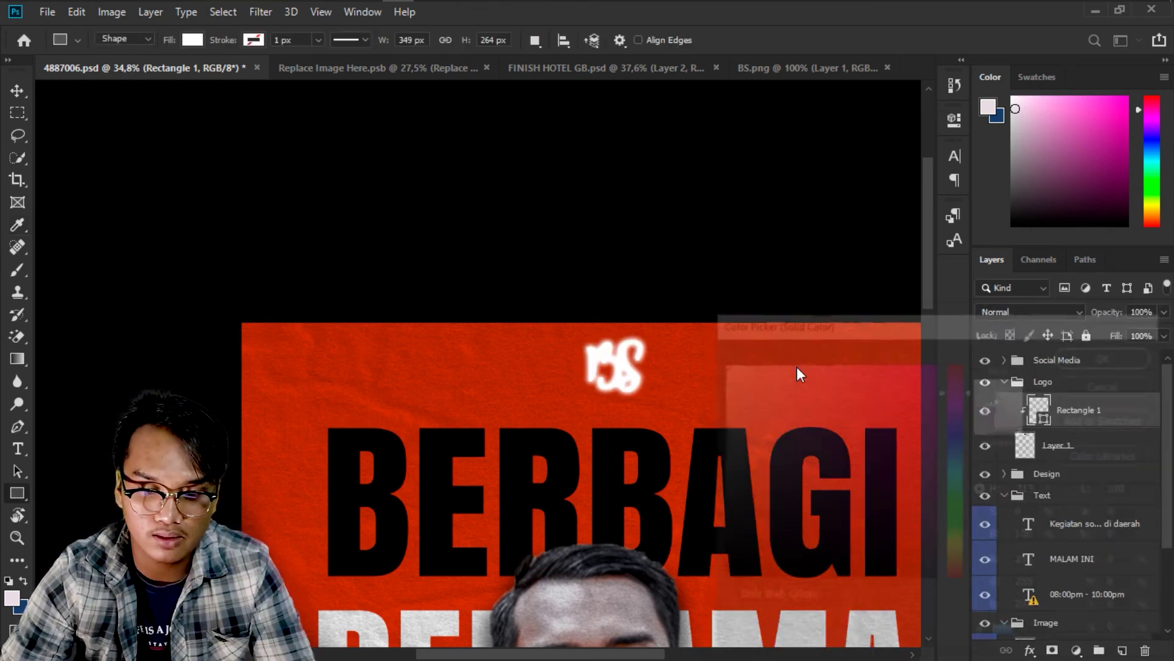
pyautogui.hotkey('ctrl', 'z')
pyautogui.hotkey('ctrl', 'z')
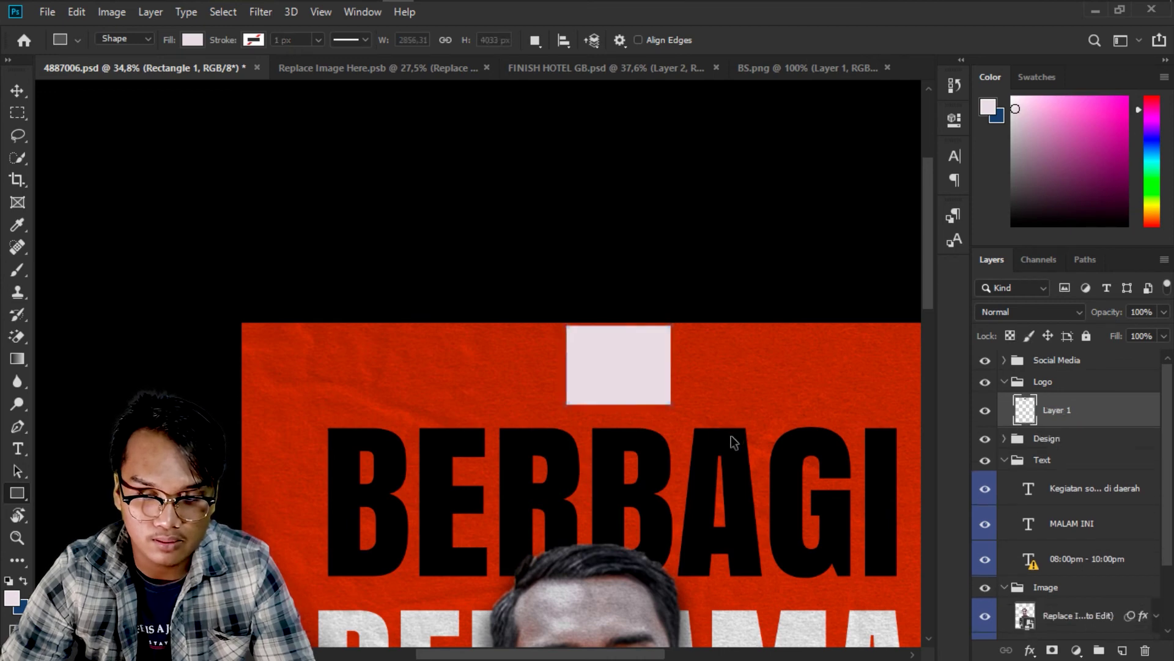
pyautogui.scroll(3, 699, 406)
pyautogui.scroll(-5, 700, 405)
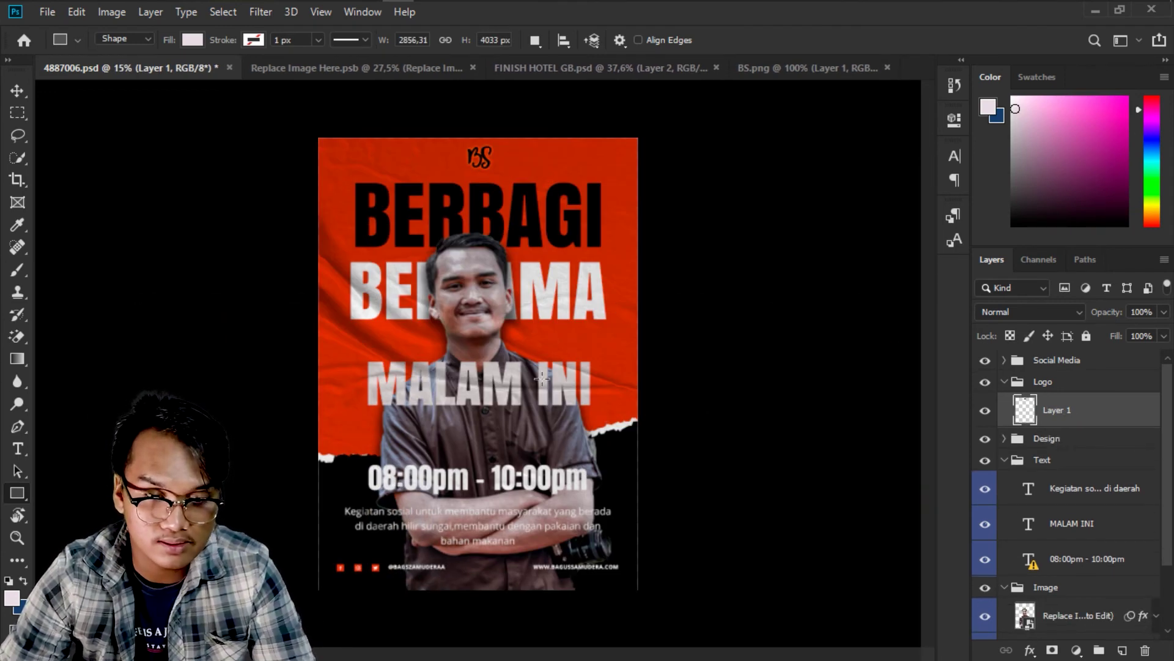
# Select the Design layer group from the canvas with the Move tool.
pyautogui.press('v')
pyautogui.rightClick(633, 321)
pyautogui.click(664, 336)
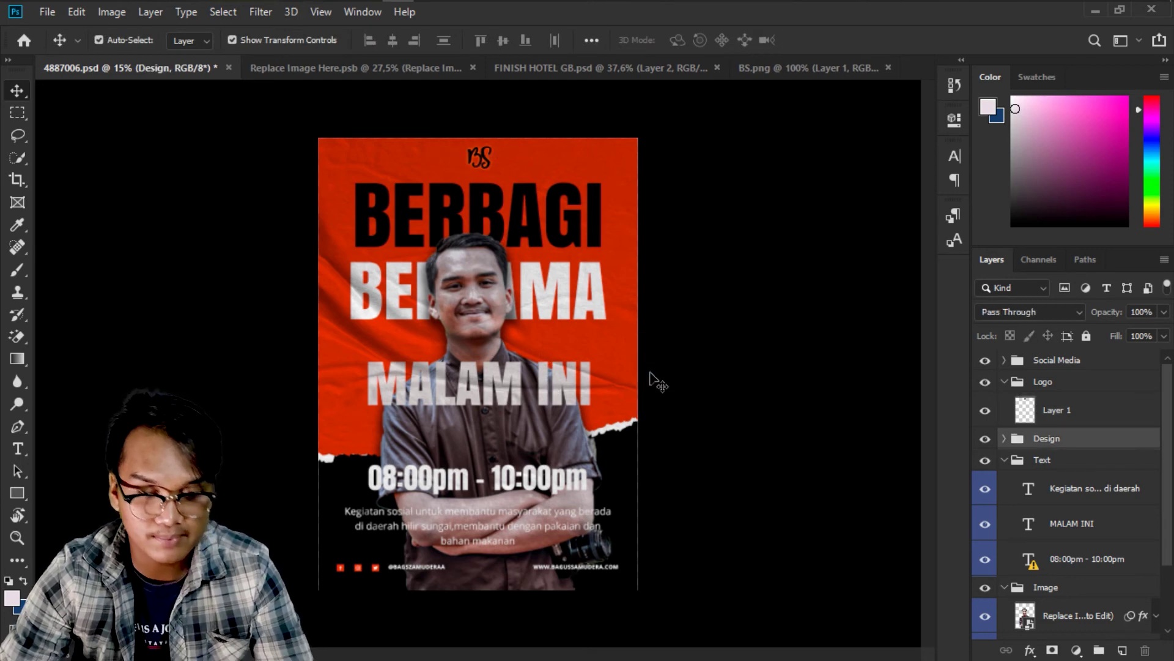
pyautogui.scroll(1, 651, 382)
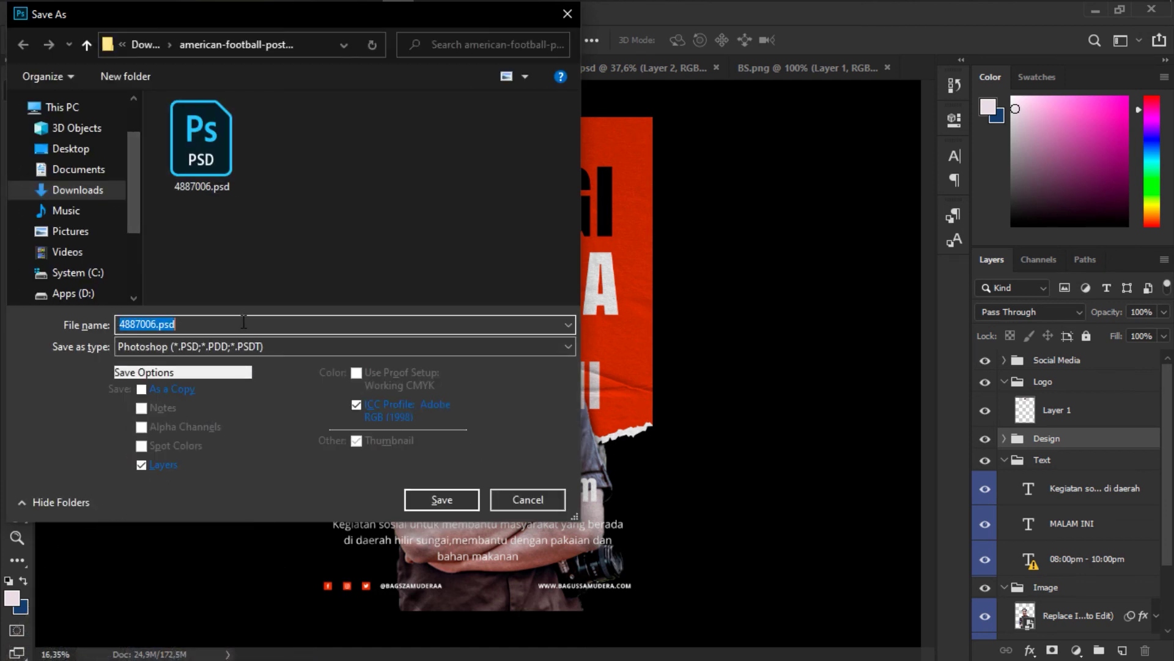
# Save the poster as DESAIN FLYER.psd, then bring up the Export As settings.
pyautogui.write('DESAIN FLYER')
pyautogui.press('Return')
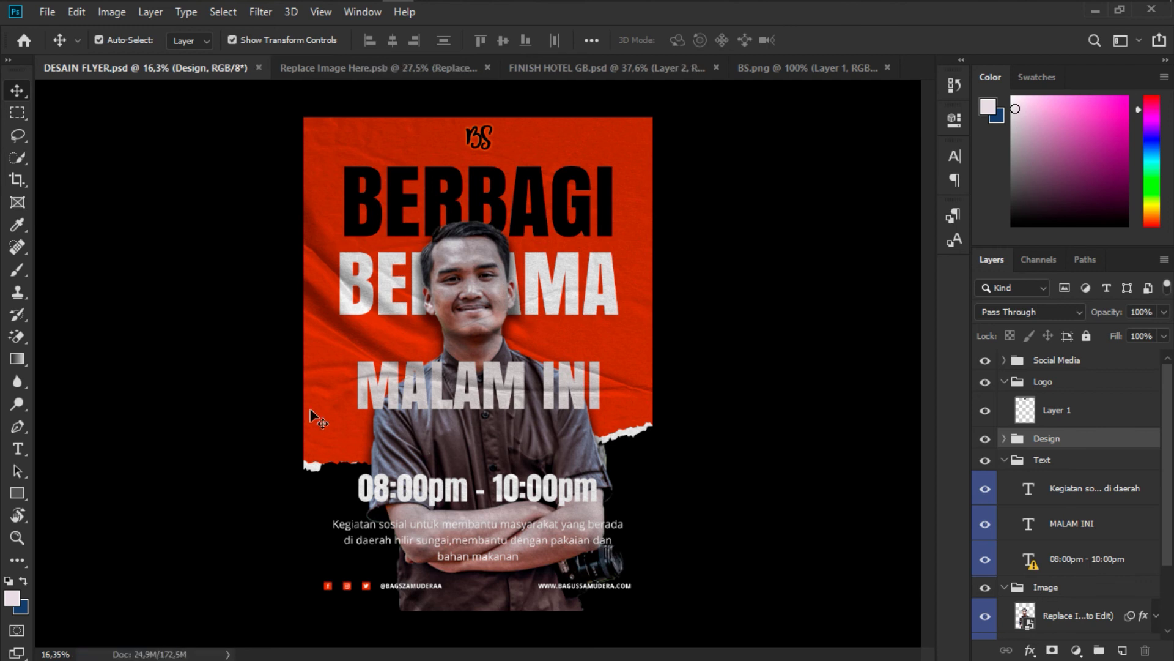
pyautogui.hotkey('ctrl', 'h')
pyautogui.hotkey('ctrl', 'h')
pyautogui.hotkey('ctrl', 'h')
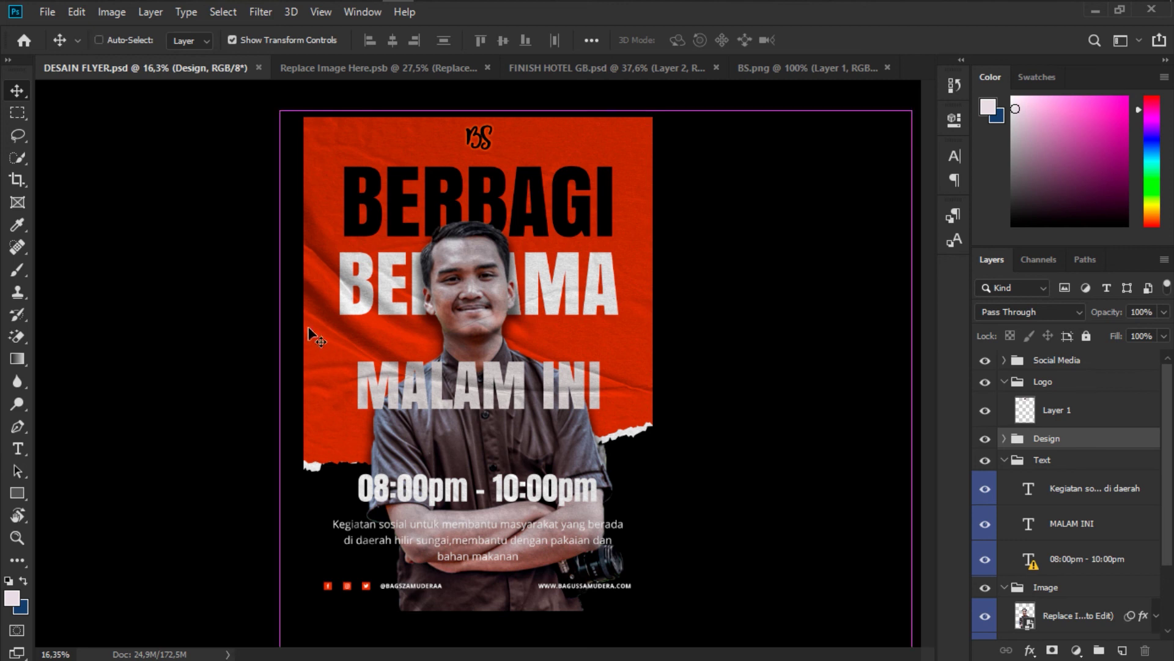
pyautogui.hotkey('ctrl', 'alt', 'shift', 's')
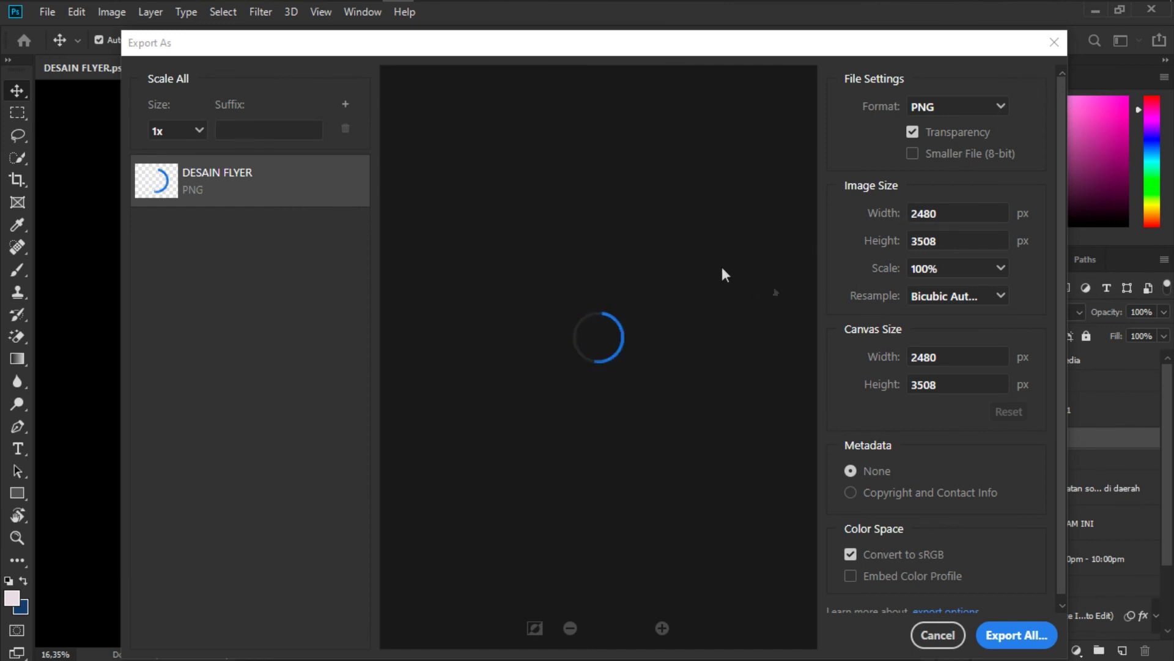
# Export the flyer as DESAIN FLYER.jpg and open the american-football-poster-template folder.
pyautogui.click(964, 110)
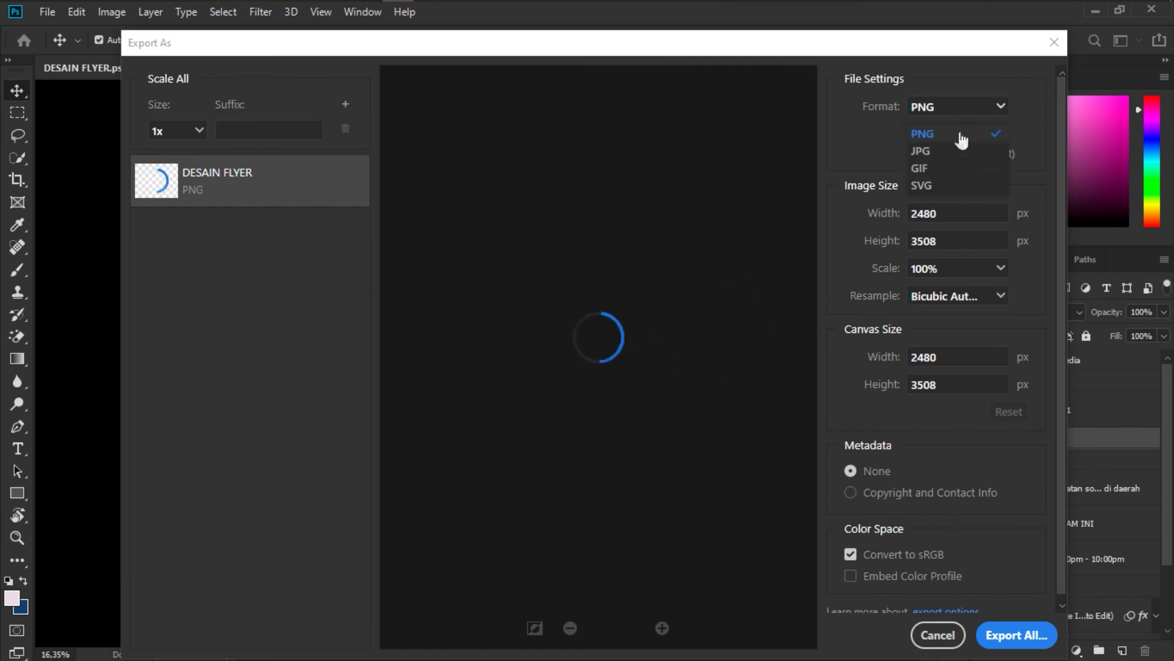
pyautogui.click(955, 150)
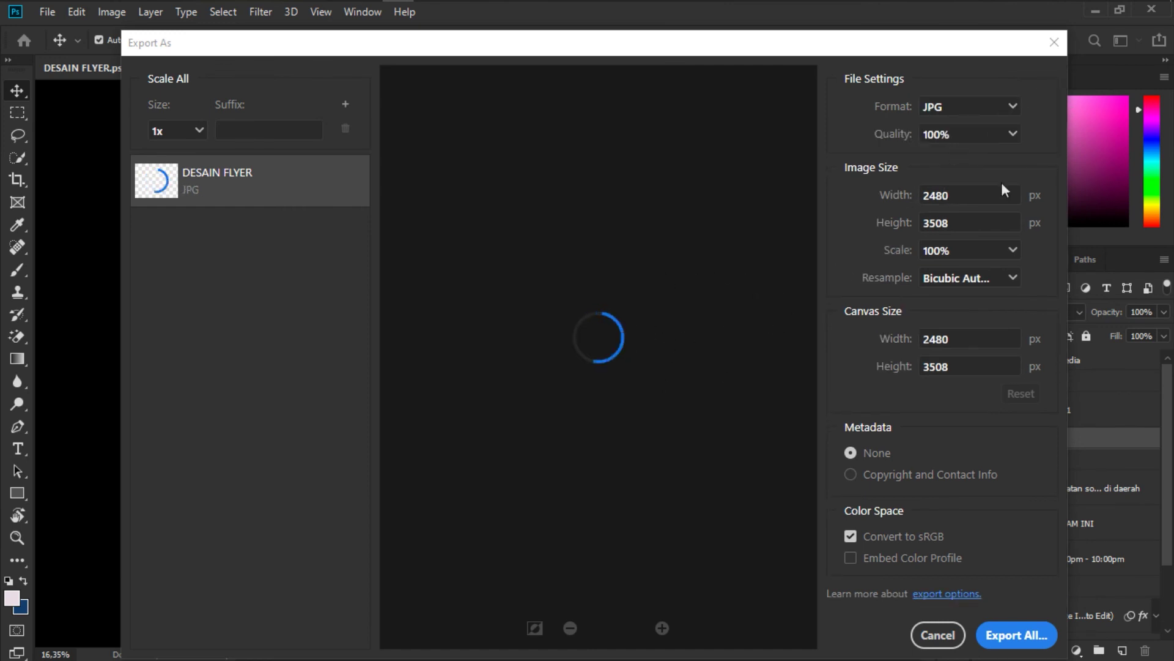
pyautogui.click(1003, 640)
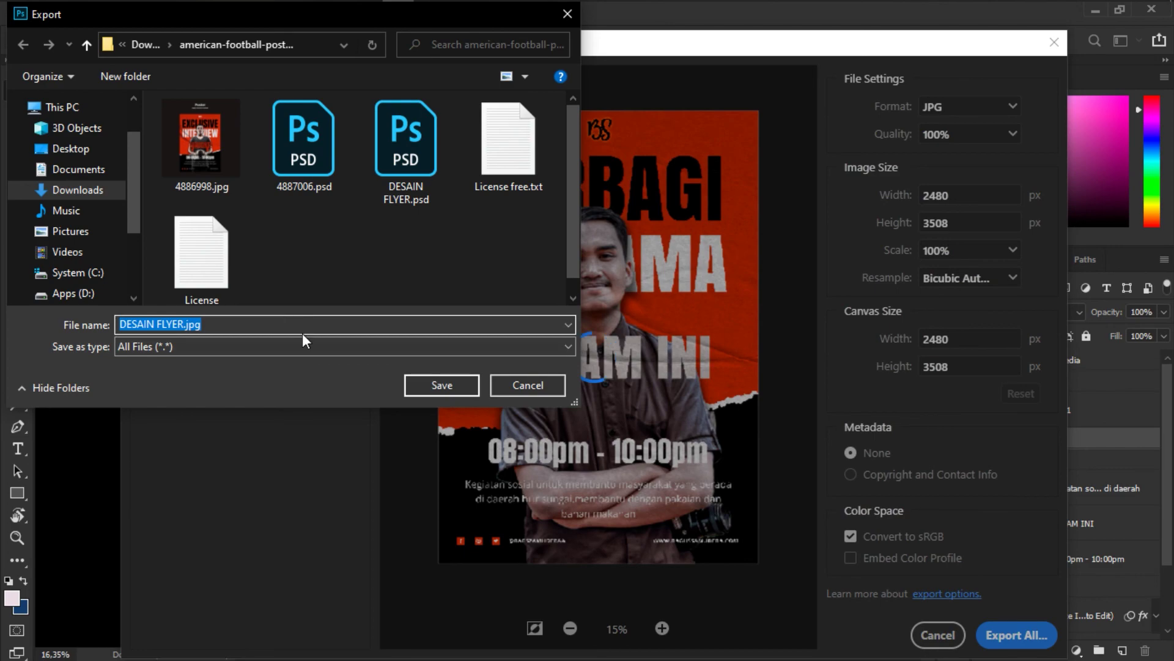
pyautogui.press('Return')
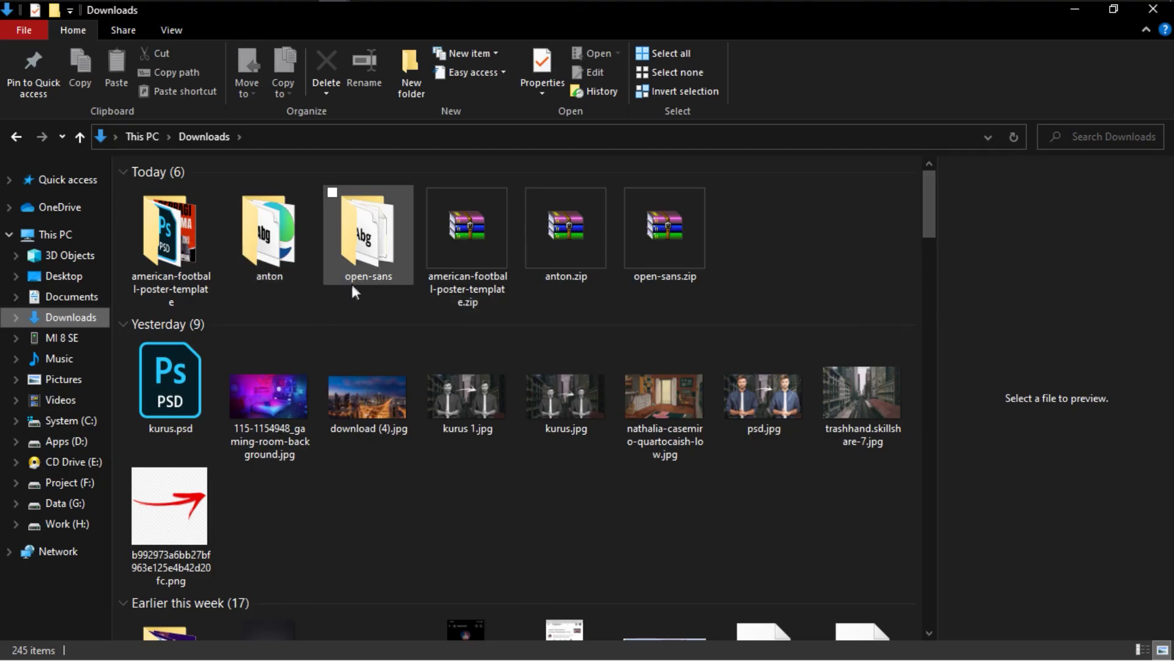
pyautogui.doubleClick(191, 279)
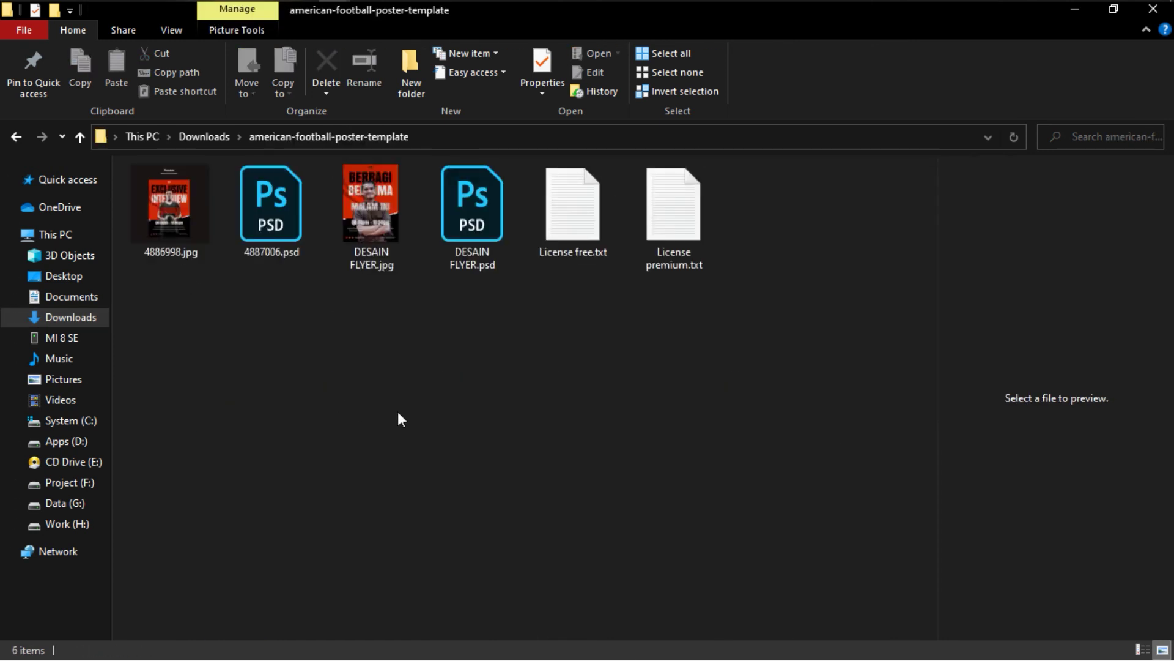